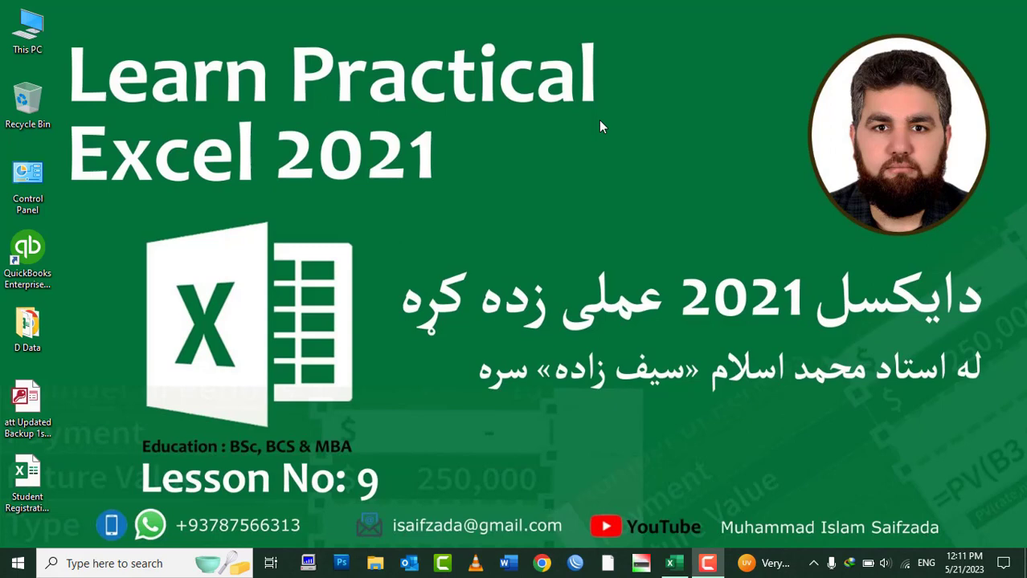
Refresh the desktop and restore the blank Book1 workbook window from the taskbar
right_click(553, 143)
click(580, 183)
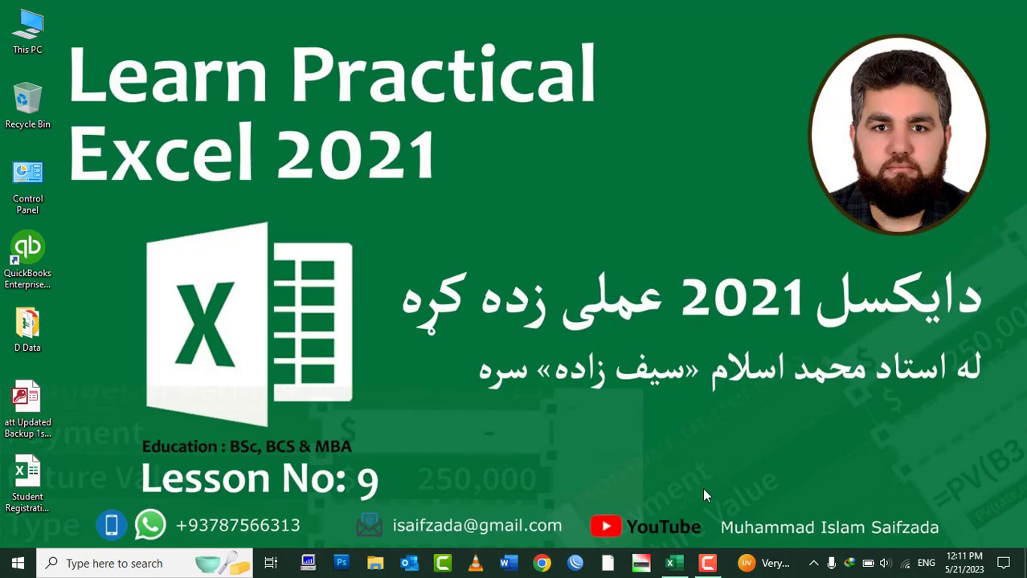
click(671, 563)
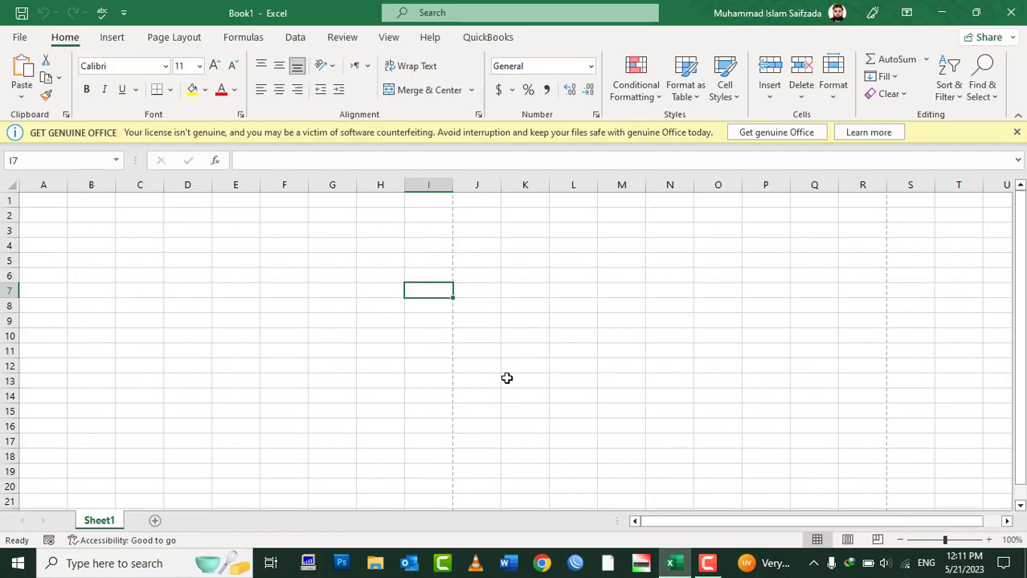
Open the Student Registration form workbook from the File > Open recent list
click(24, 40)
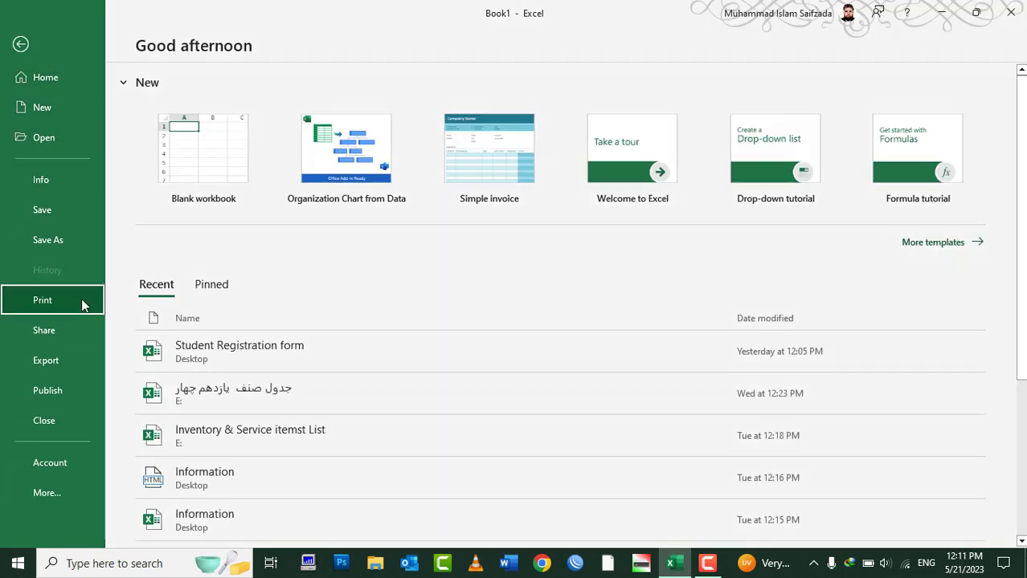
click(81, 300)
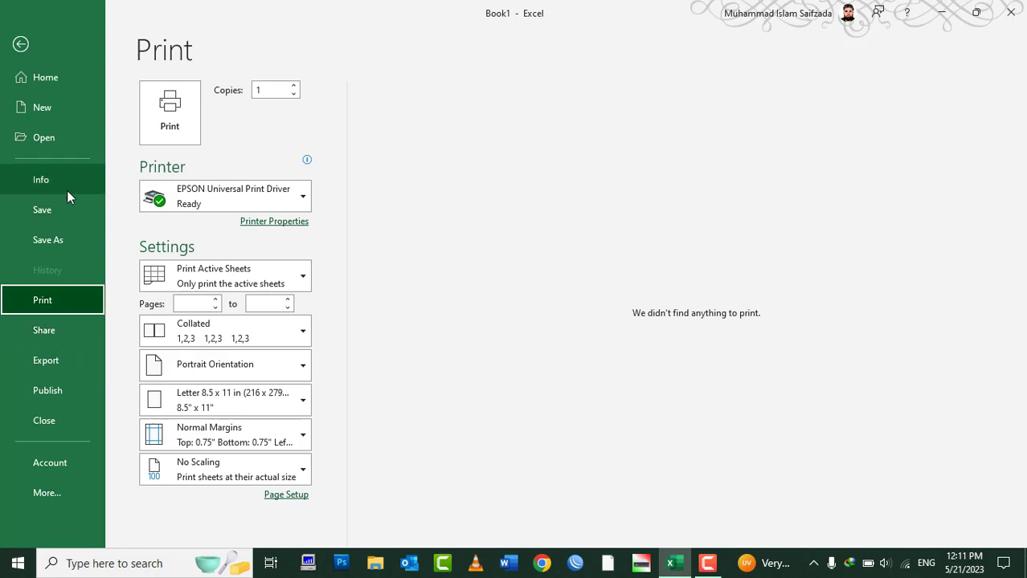
click(46, 149)
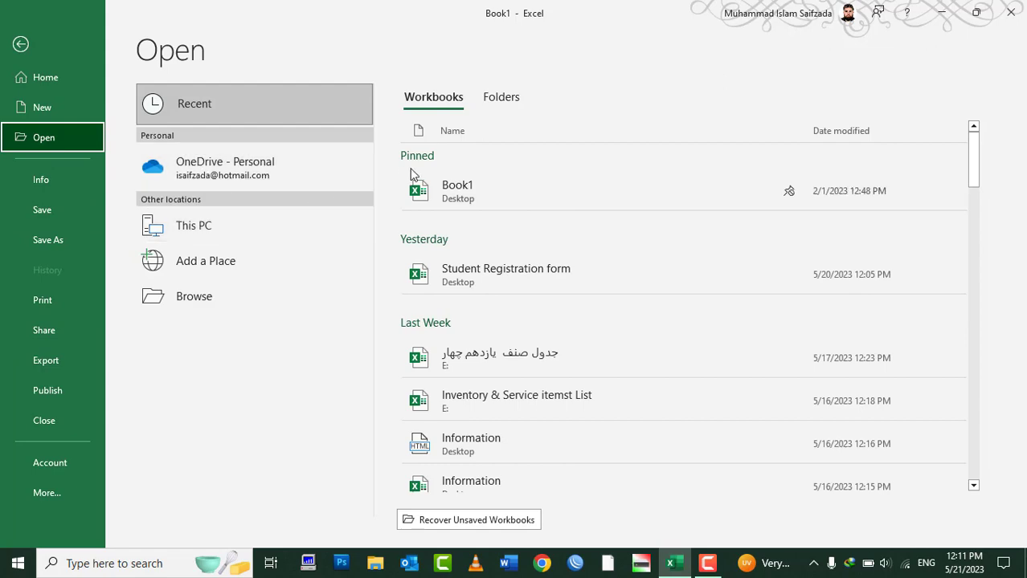
click(466, 277)
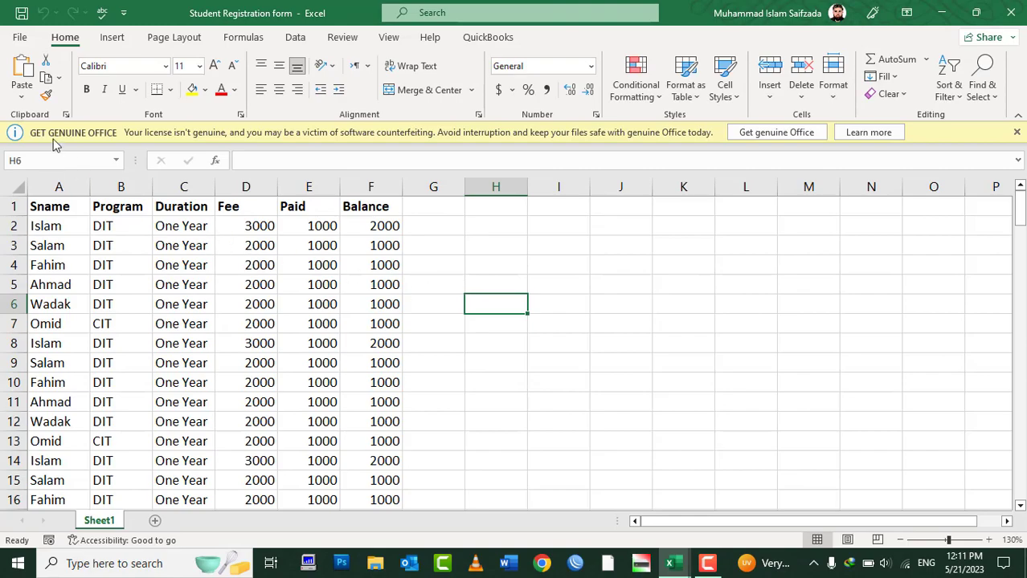
View the File > Share page, check the Email options, then return to Share with People
click(20, 37)
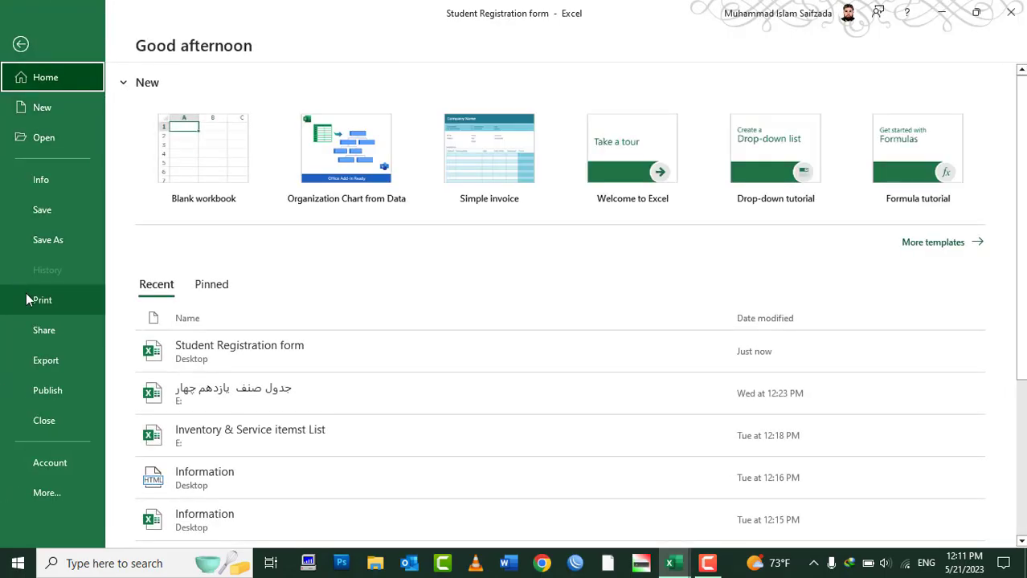
click(30, 332)
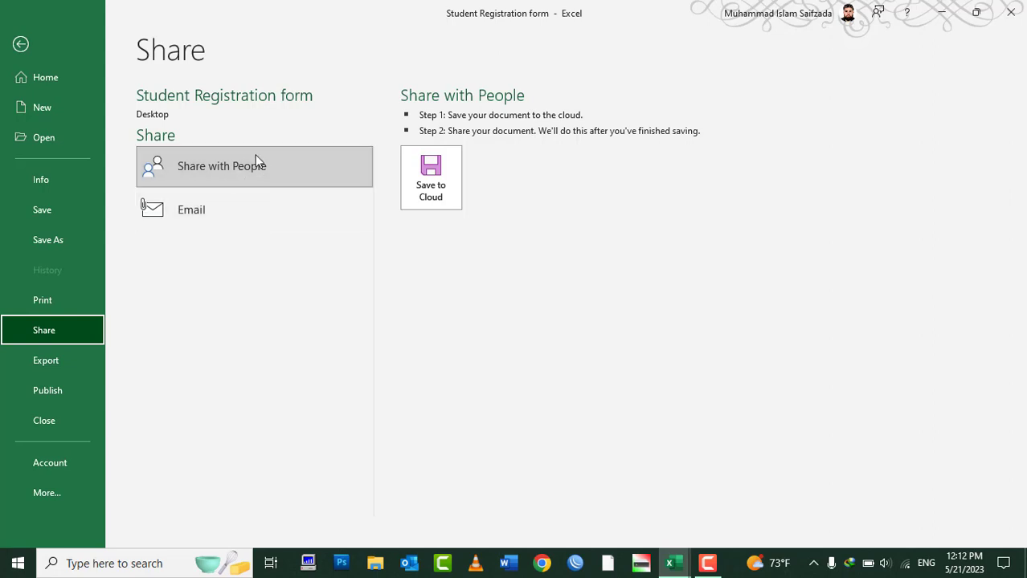
click(216, 205)
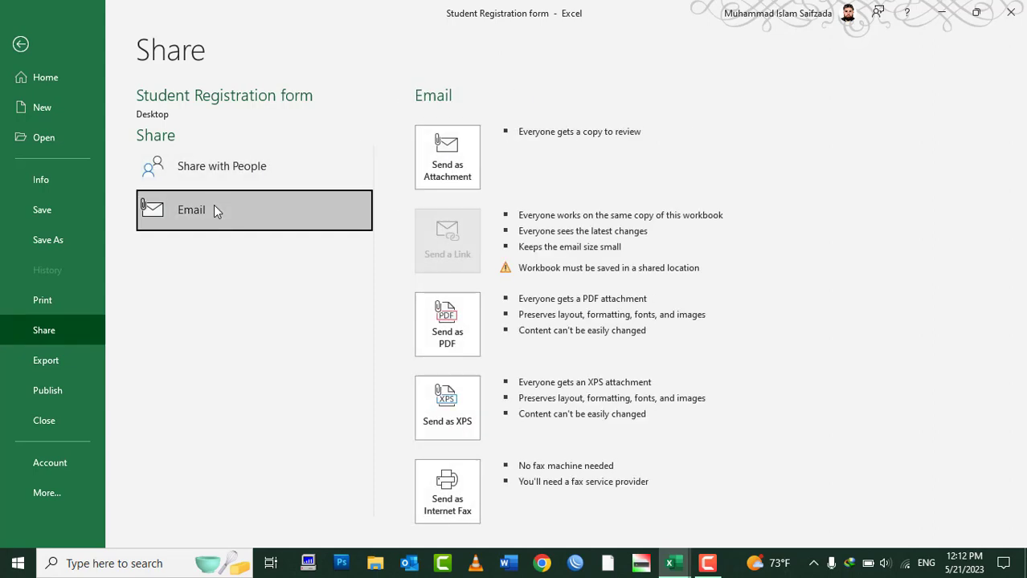
click(226, 176)
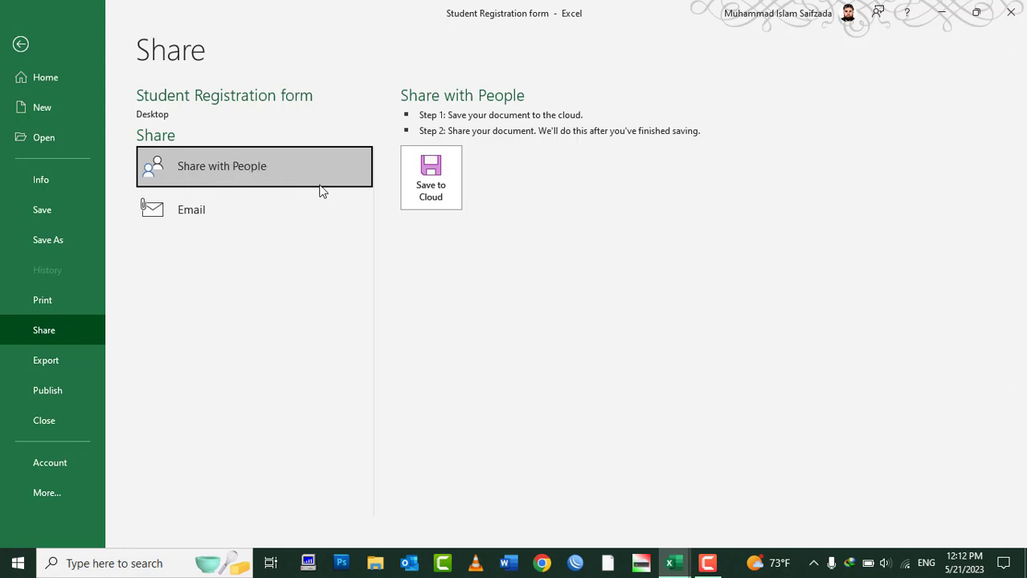
Connect to the open FNC-Dept Wi-Fi network and return to the Excel window
click(905, 564)
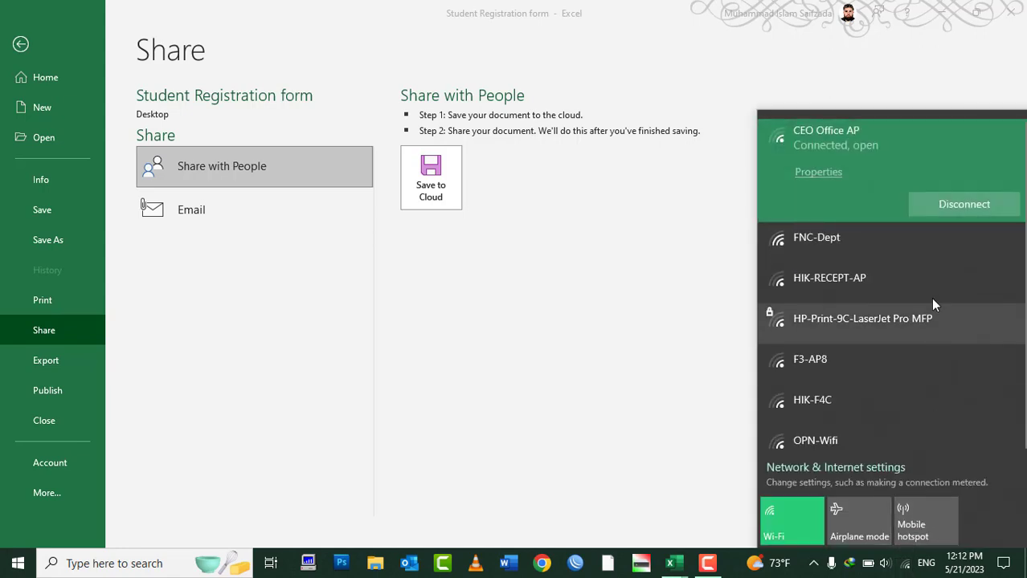
click(851, 237)
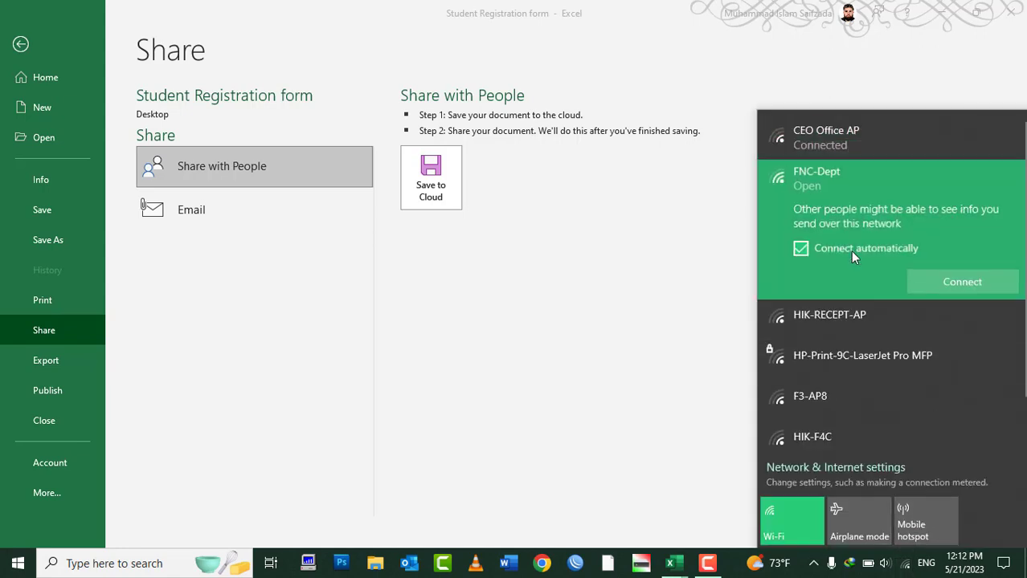
click(938, 280)
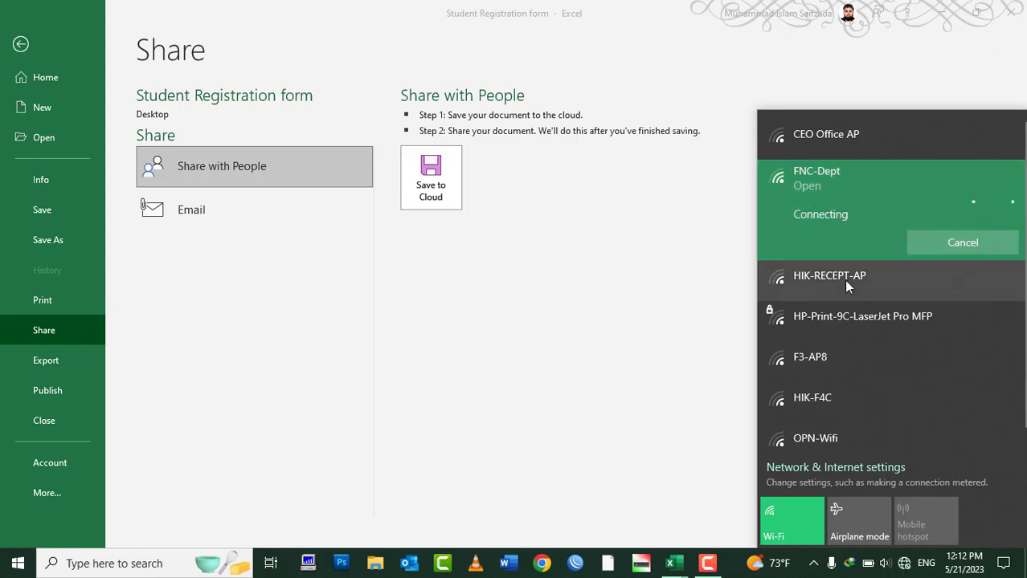
scroll(867, 311, down, 1)
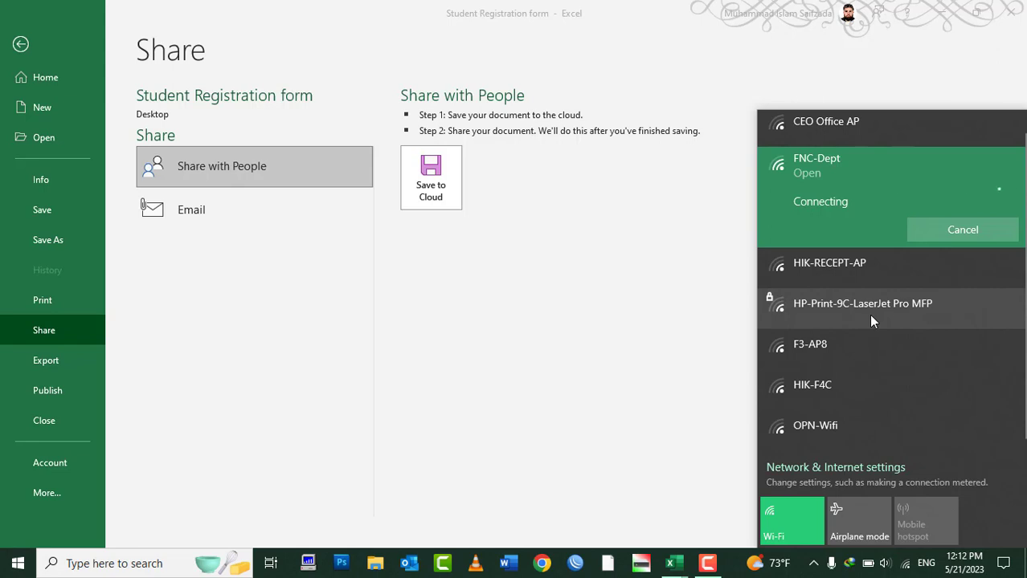
click(640, 285)
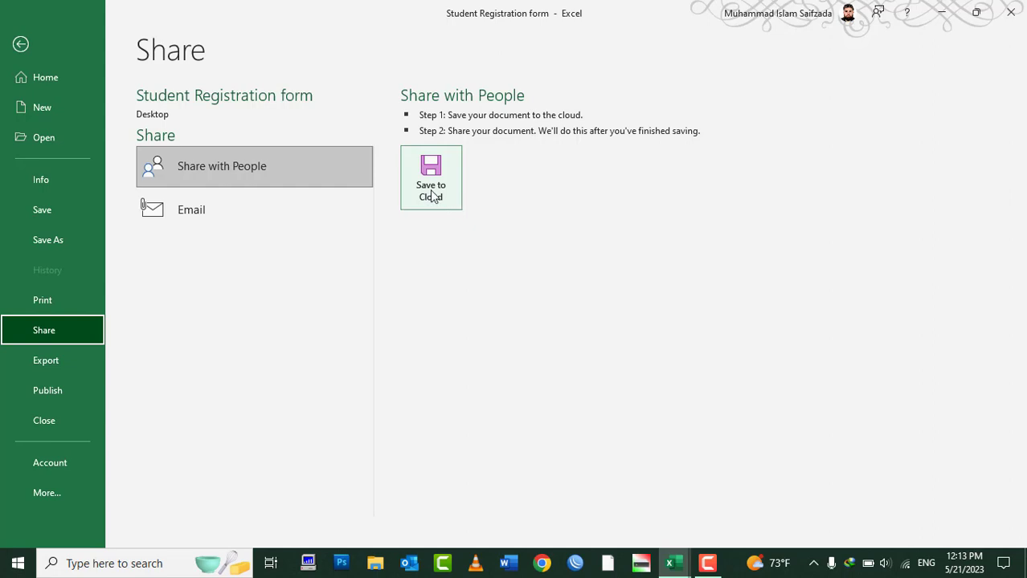
Go to Save As through Save to Cloud, then escape back to the worksheet
click(432, 193)
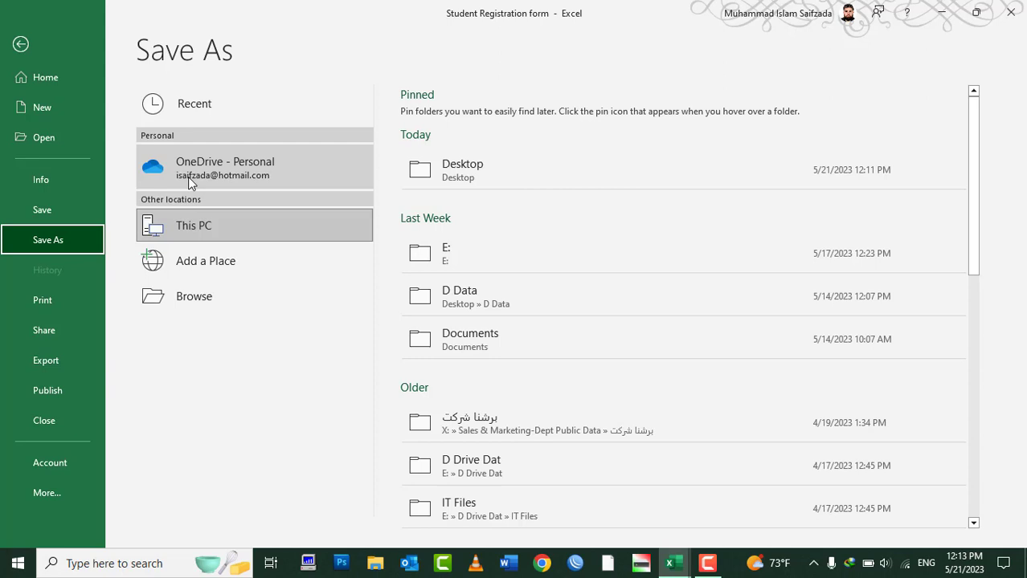
key(Escape)
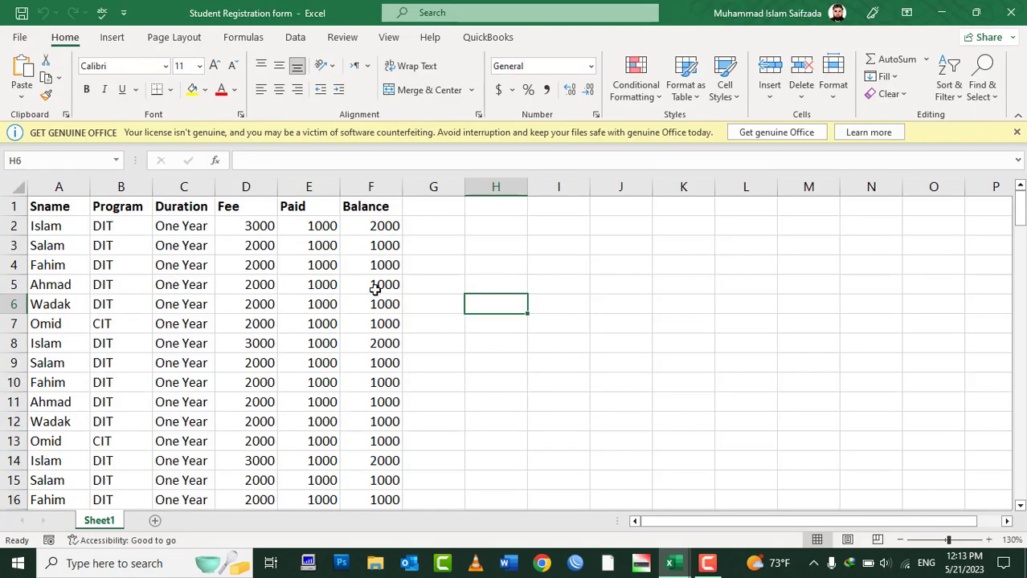
Reach the Save As locations via File > Share > Save to Cloud, then launch Google Chrome
click(19, 38)
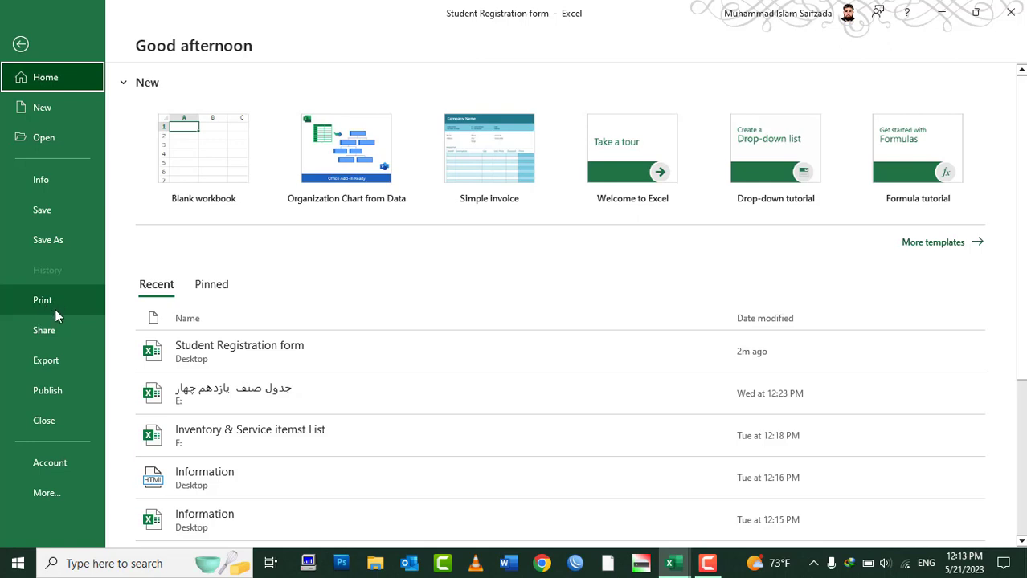
click(50, 331)
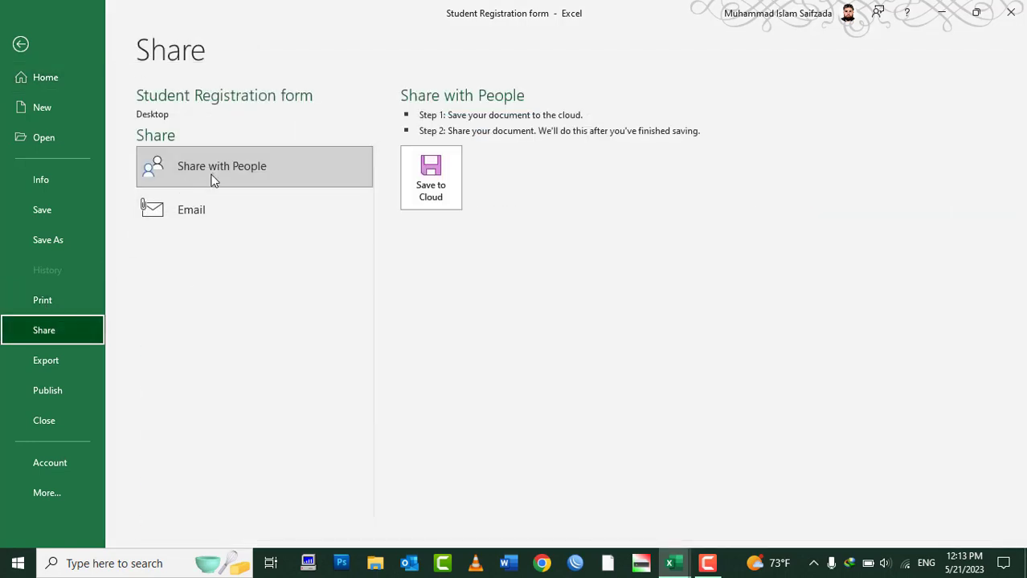
click(422, 180)
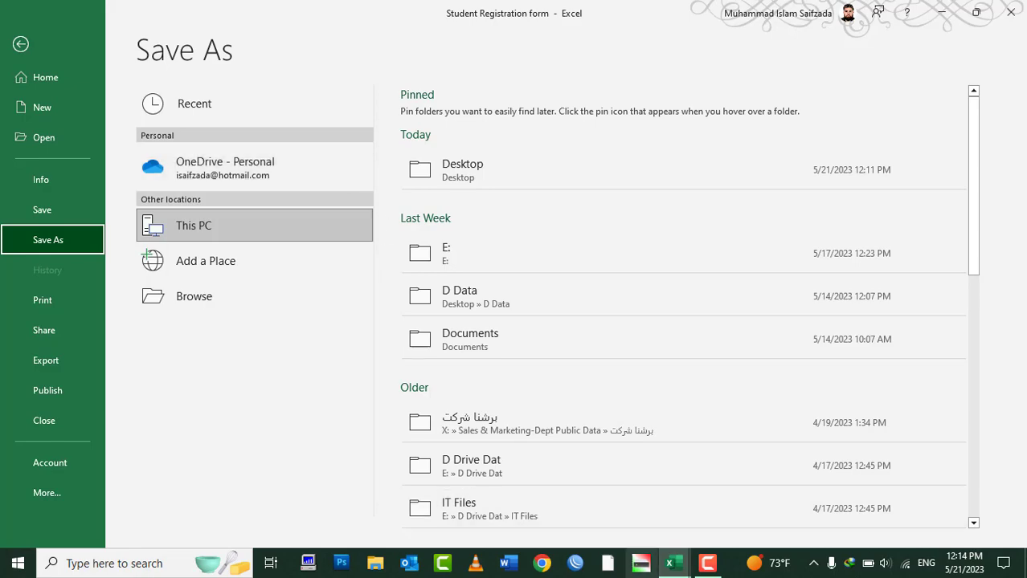
click(539, 565)
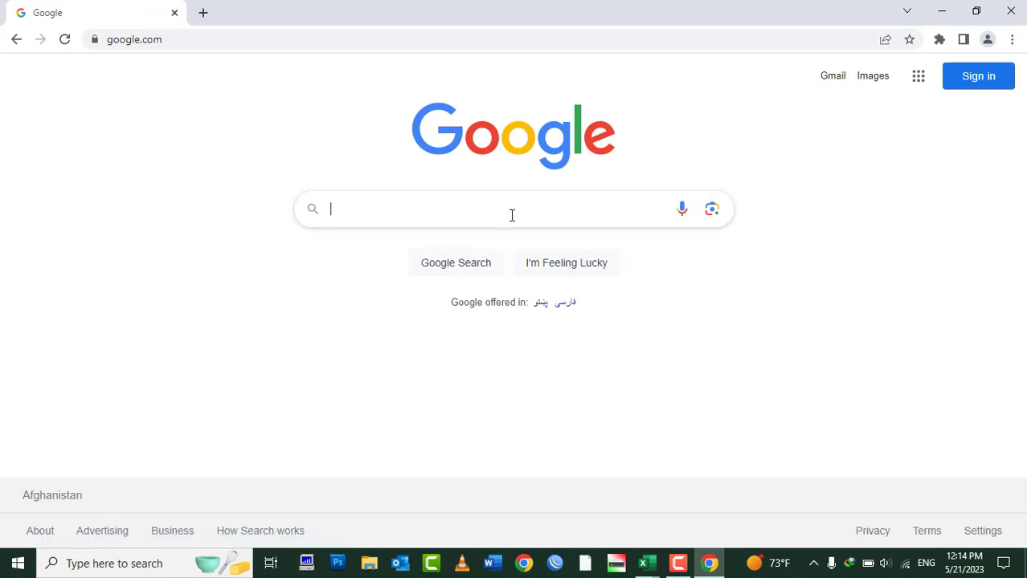
Type the query 'OneDrive free s' into the Google search box, fixing typos
text(On)
text(d)
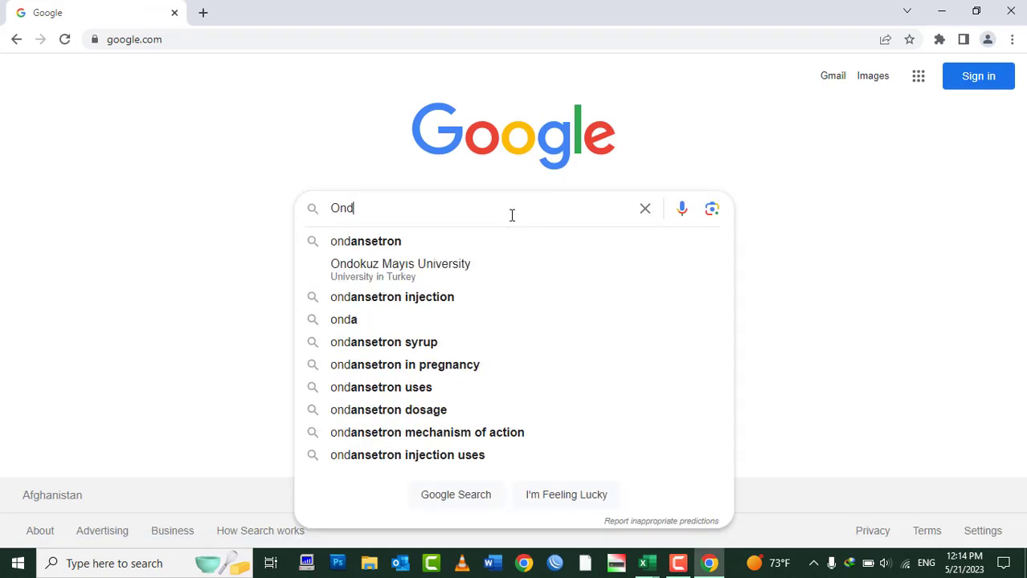
key(BackSpace)
text(ee)
key(BackSpace)
text(Driv)
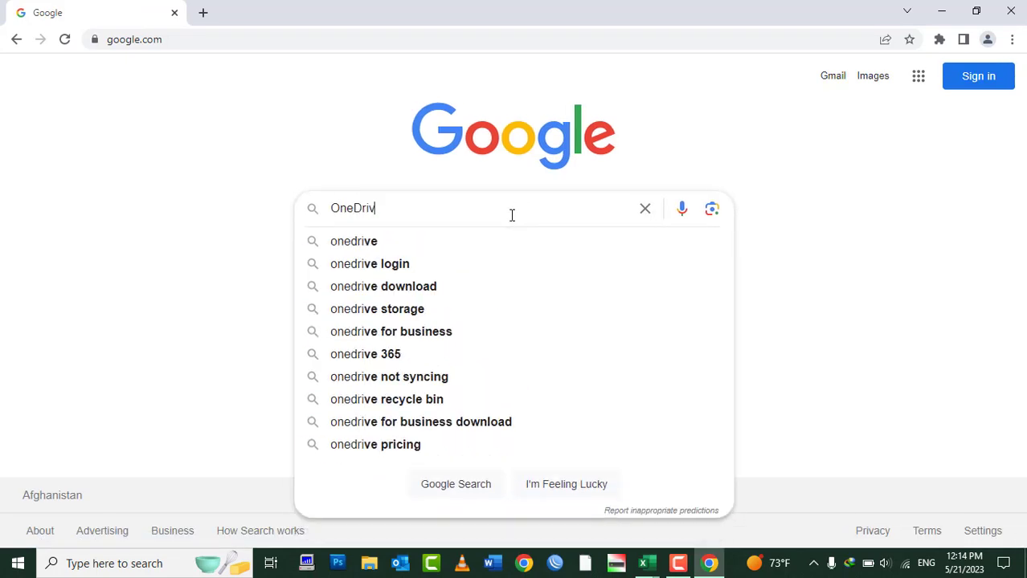
text(e s)
key(BackSpace)
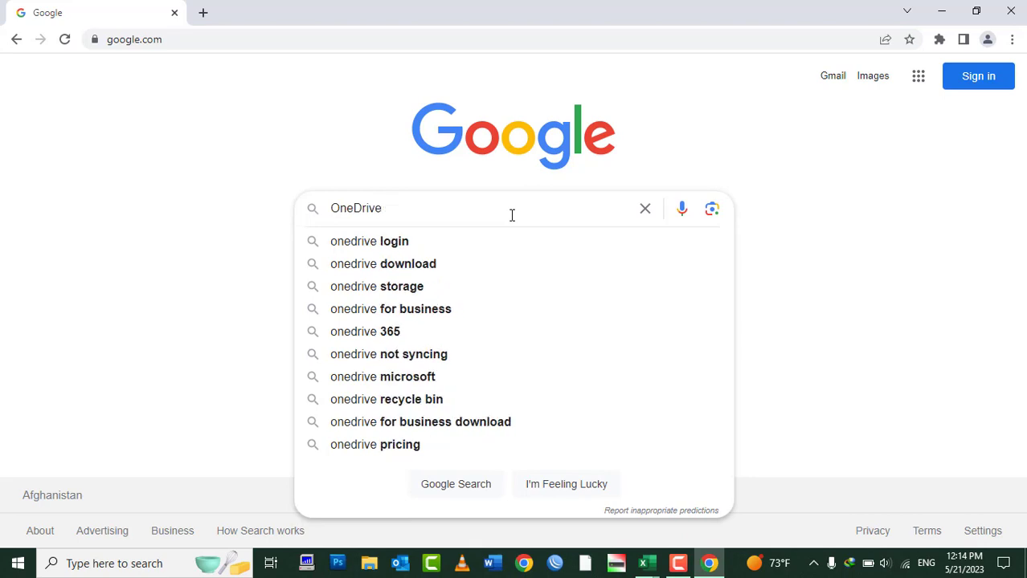
key(Down)
key(Down)
key(Down)
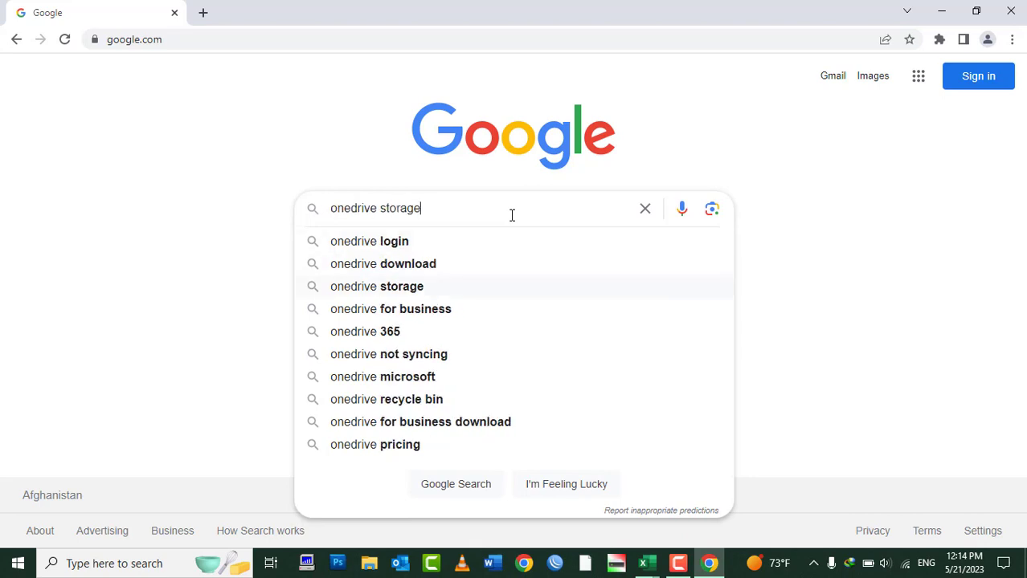
key(Up)
key(Up)
key(Up)
text(f)
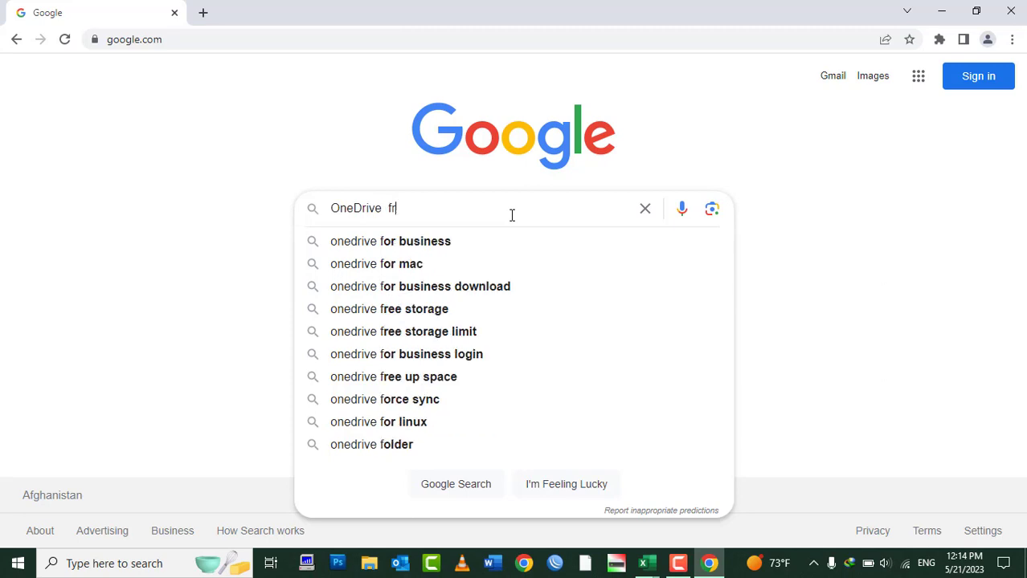
text(ree s)
Search 'onedrive free storage limit', highlight the 5 GB answer, and return to Excel
key(Down)
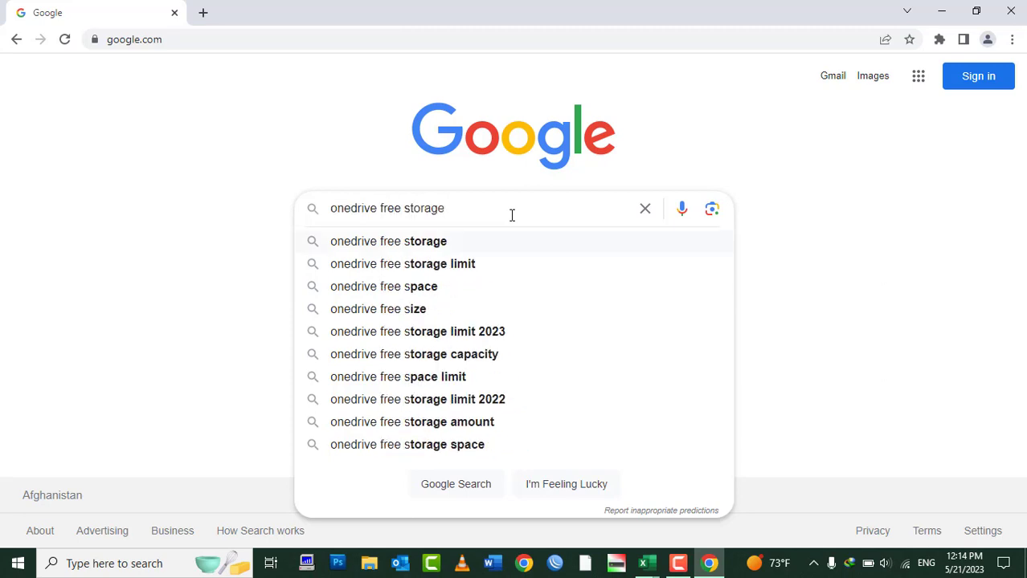
key(Down)
key(Return)
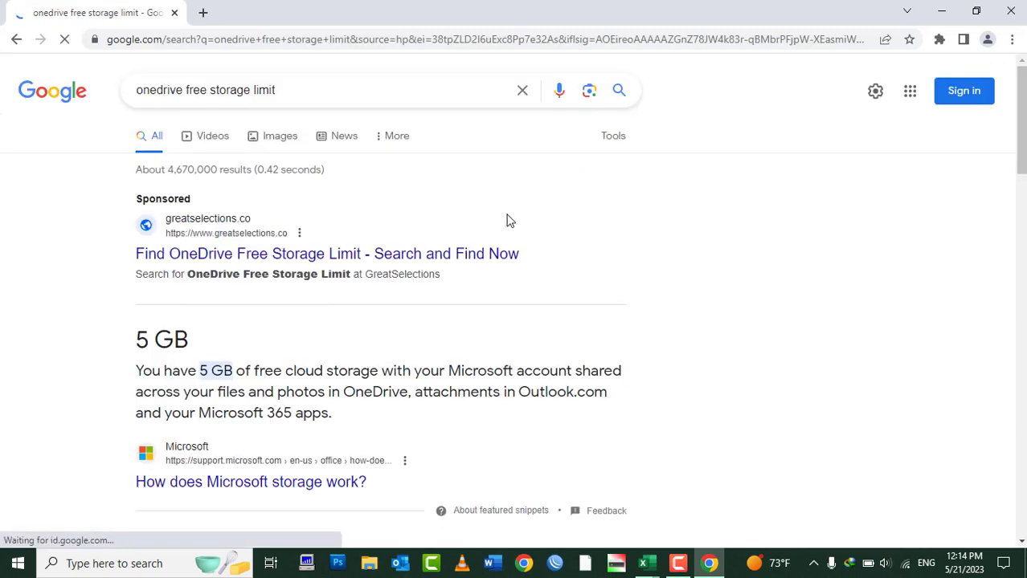
triple_click(141, 342)
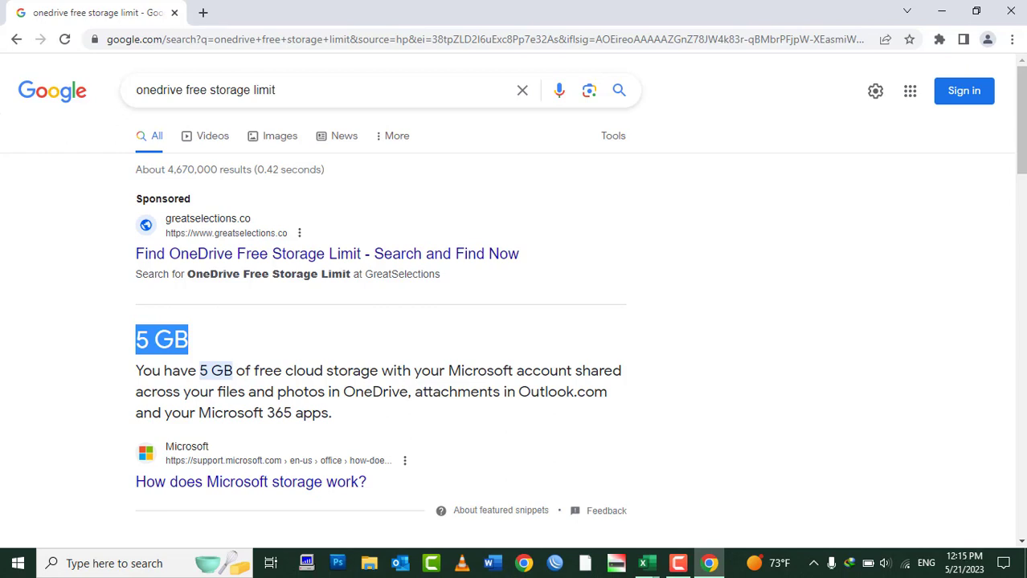
click(941, 11)
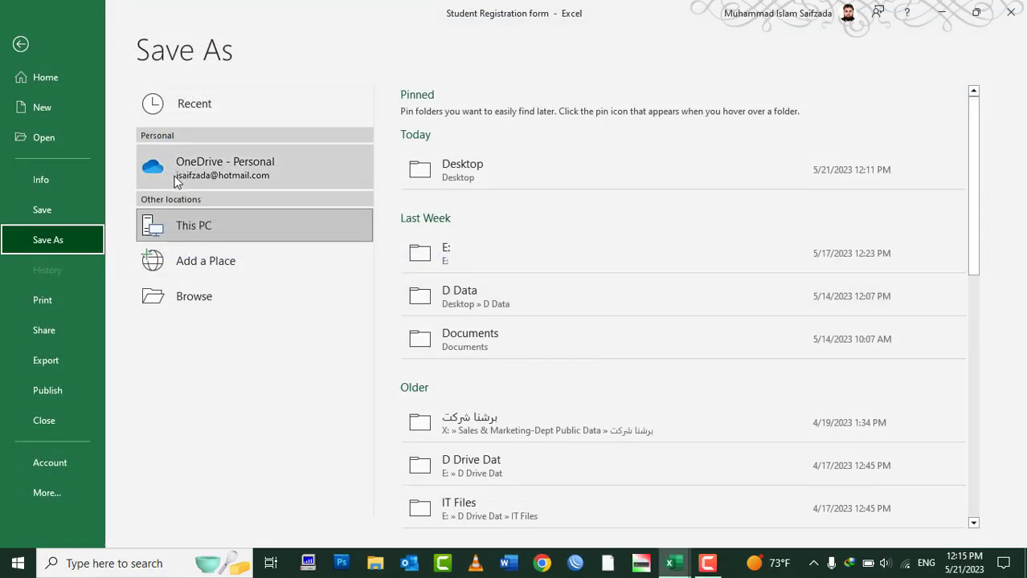
Save as Student Registration form in the Documents folder of OneDrive - Personal
click(177, 182)
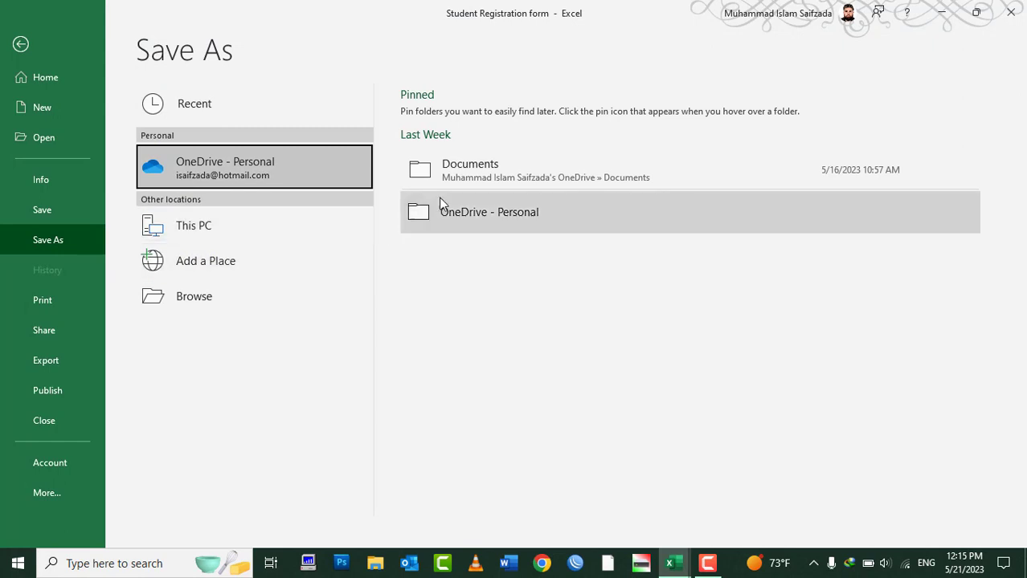
click(527, 186)
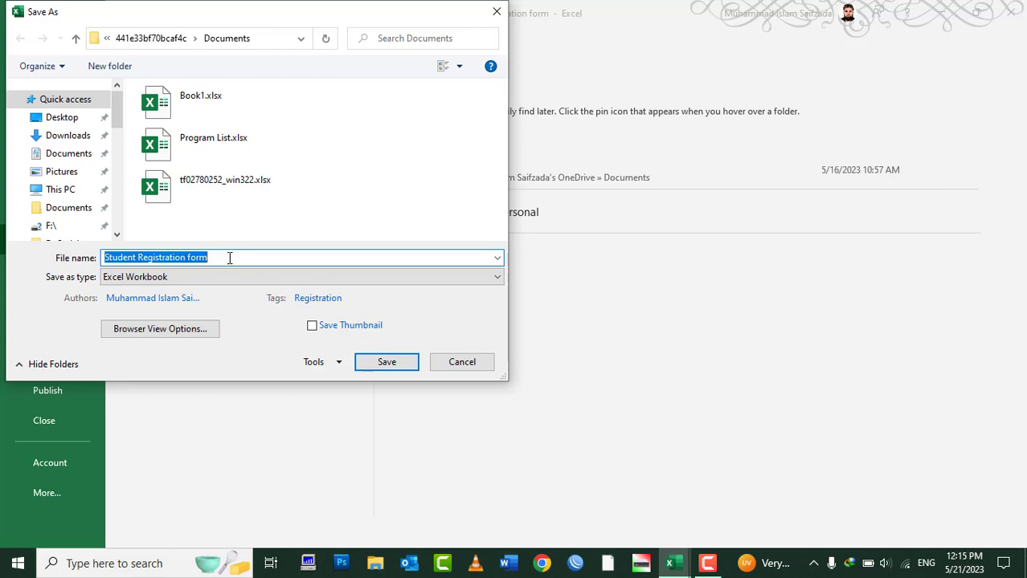
click(369, 364)
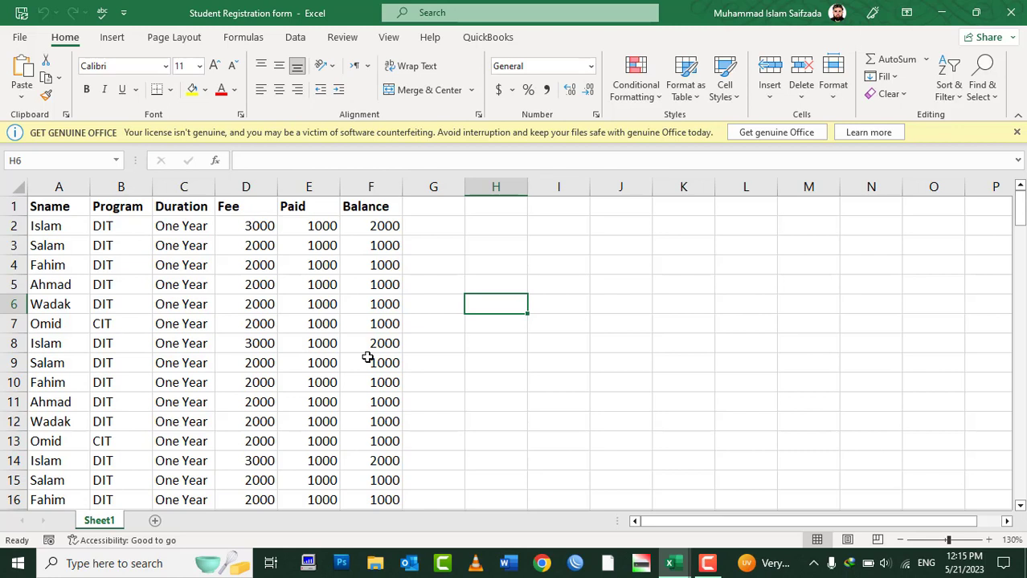
Close both the Student Registration form and Book1 Excel windows
click(976, 12)
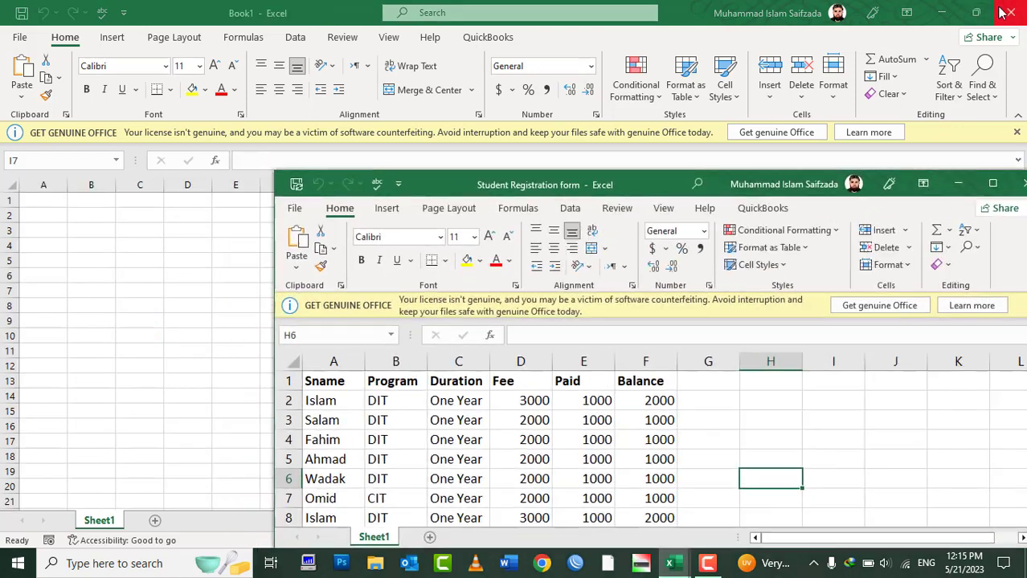
click(1017, 184)
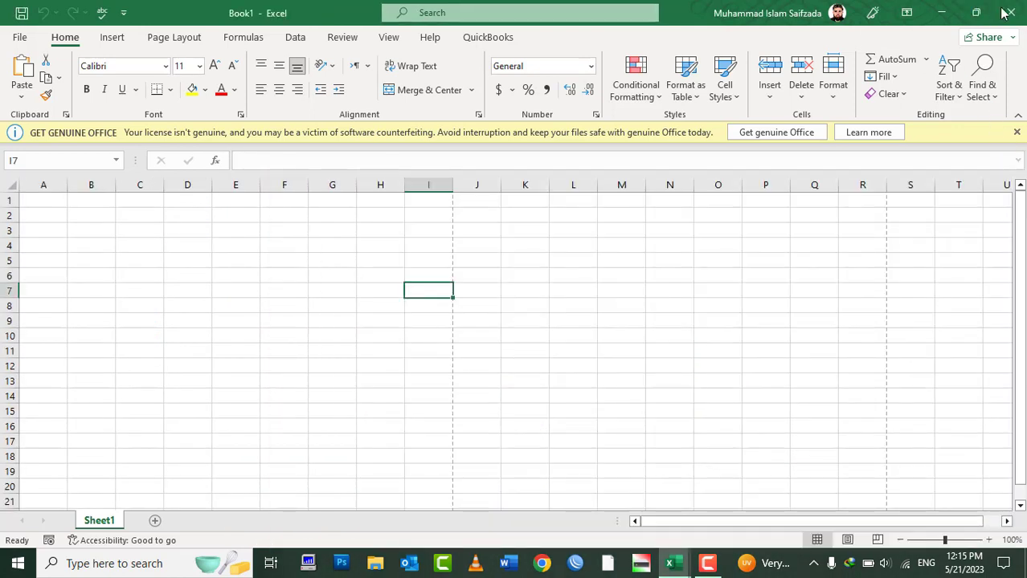
click(1011, 12)
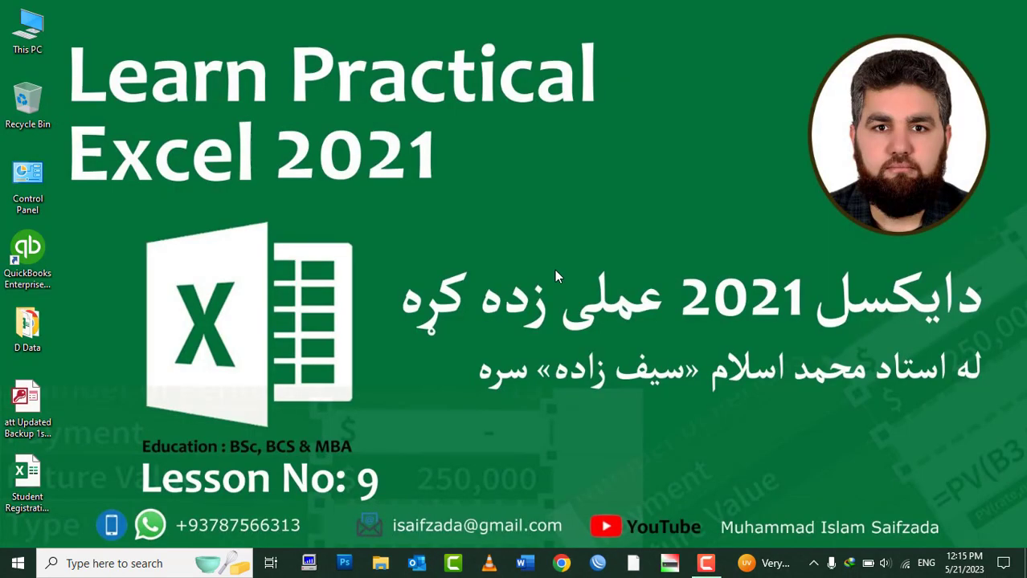
Relaunch Excel by running 'Excel' from the Win+R Run prompt
key(super+r)
text(Exce)
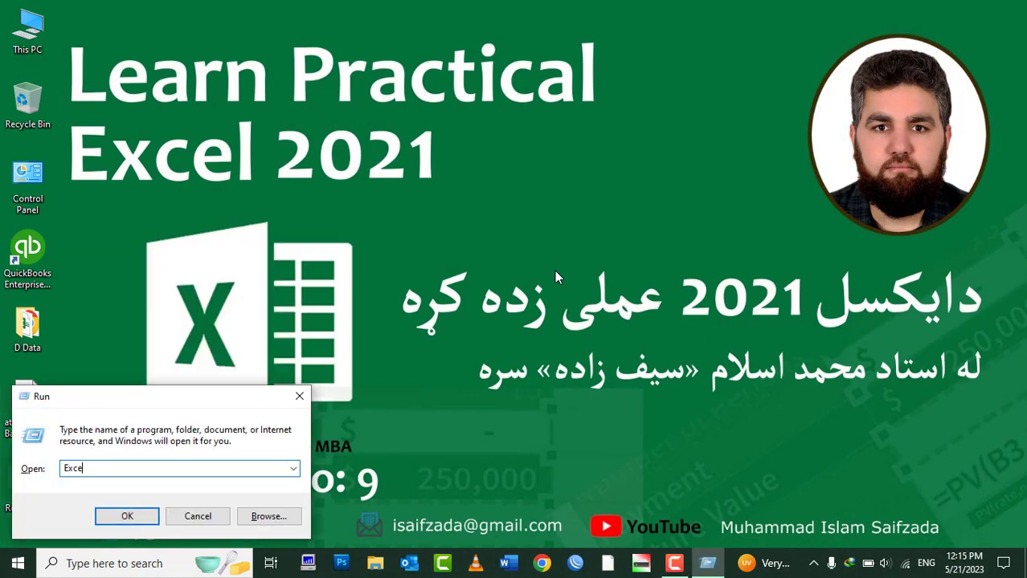
text(l)
key(Return)
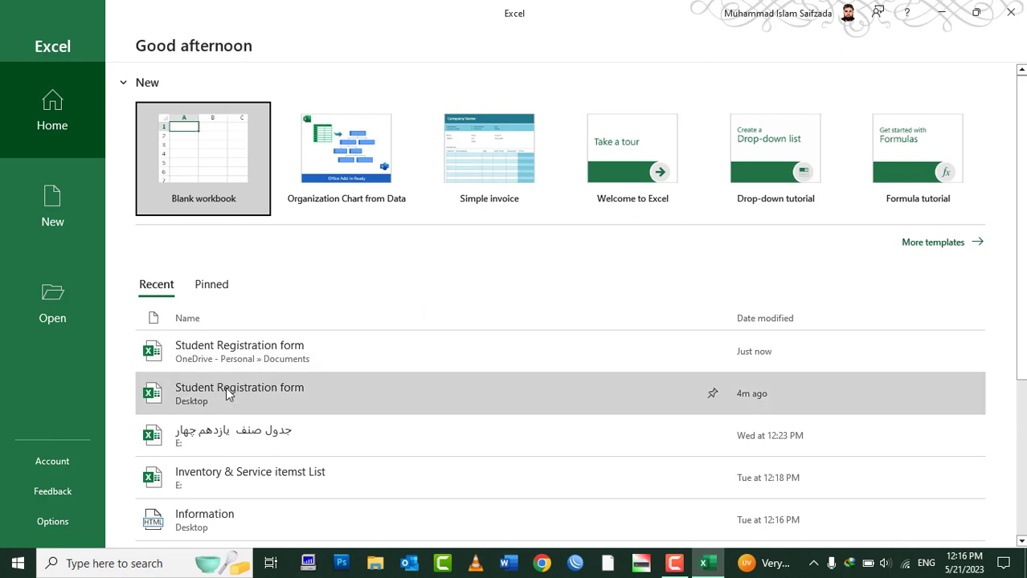
Open Student Registration form from OneDrive - Personal > Documents through File > Open
click(59, 306)
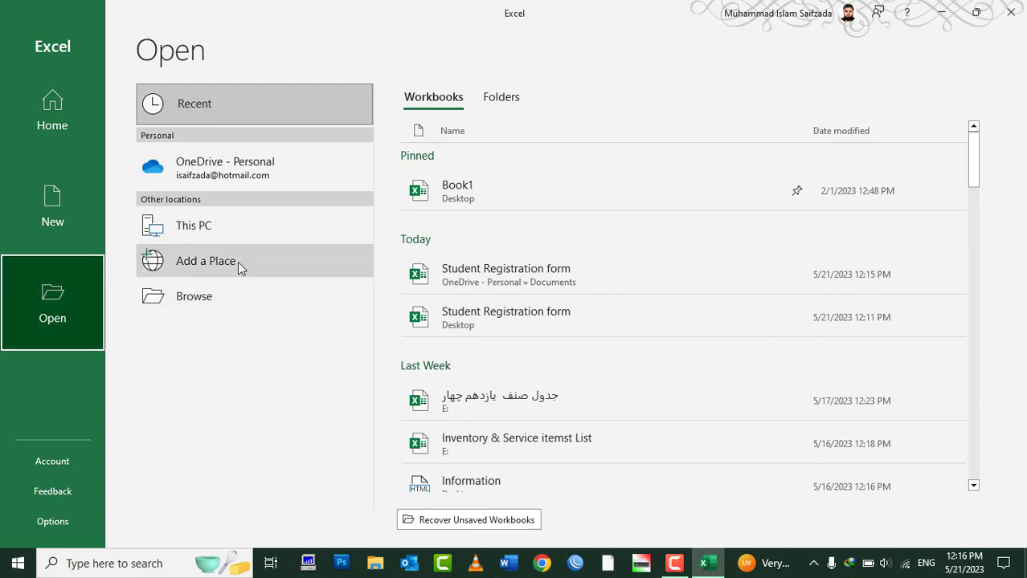
click(189, 181)
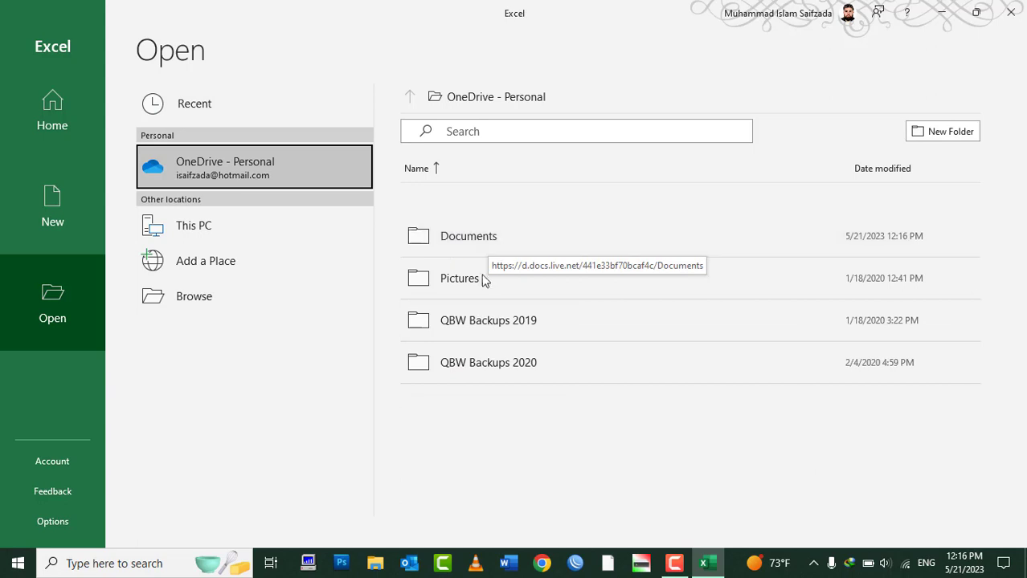
click(458, 243)
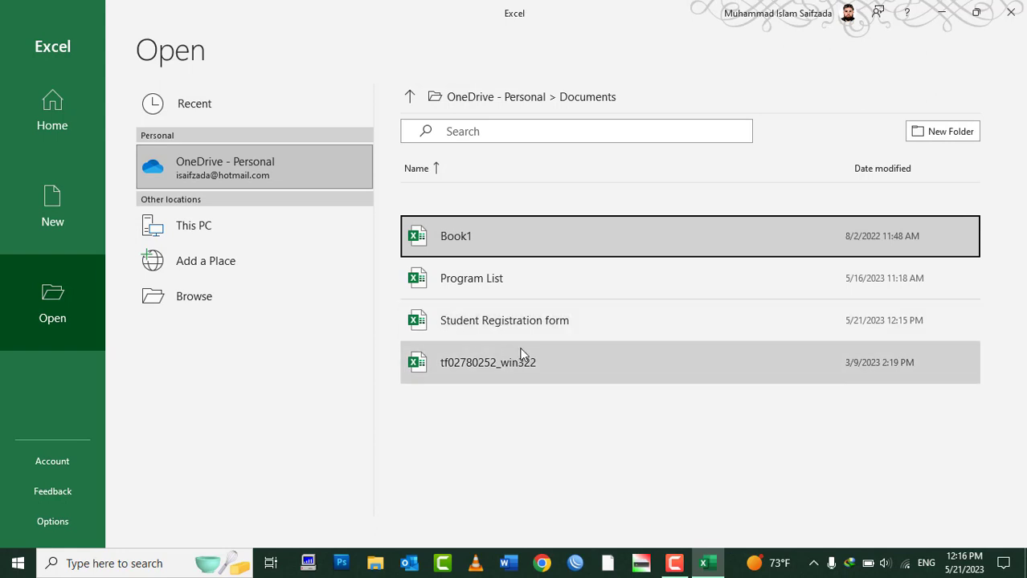
click(489, 324)
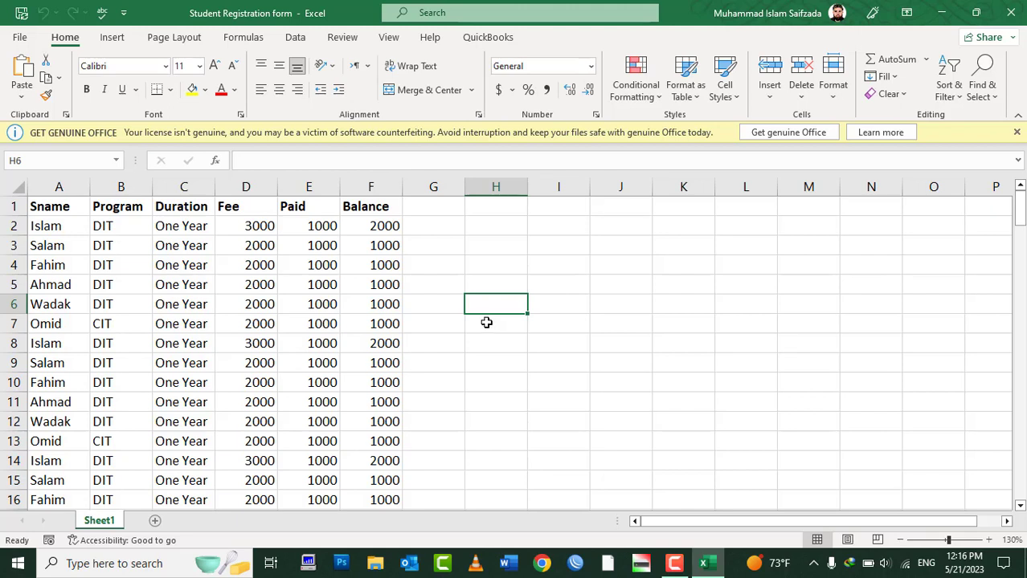
Check the network connection status, then close the Student Registration form workbook
click(912, 567)
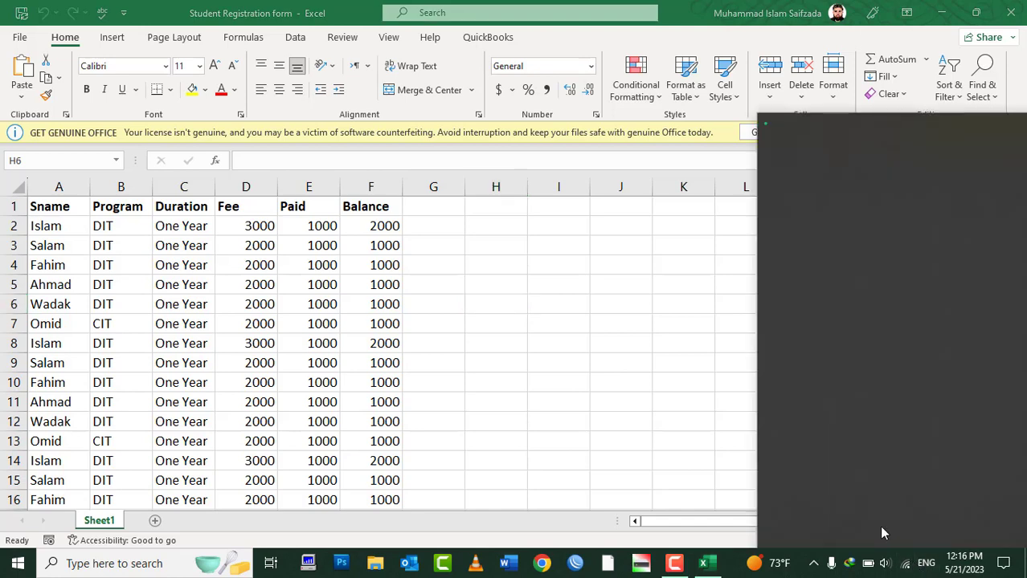
click(563, 379)
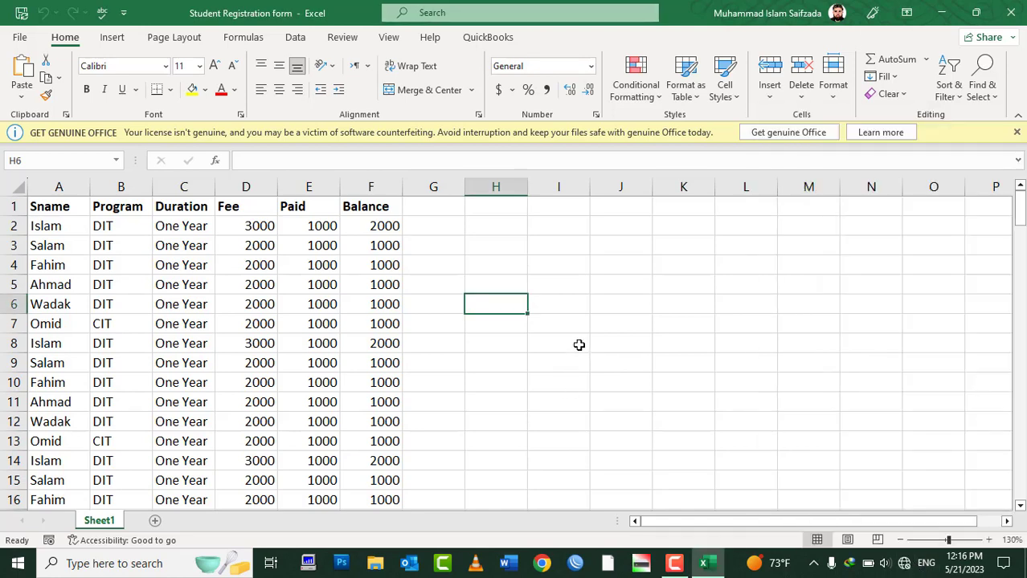
key(ctrl+w)
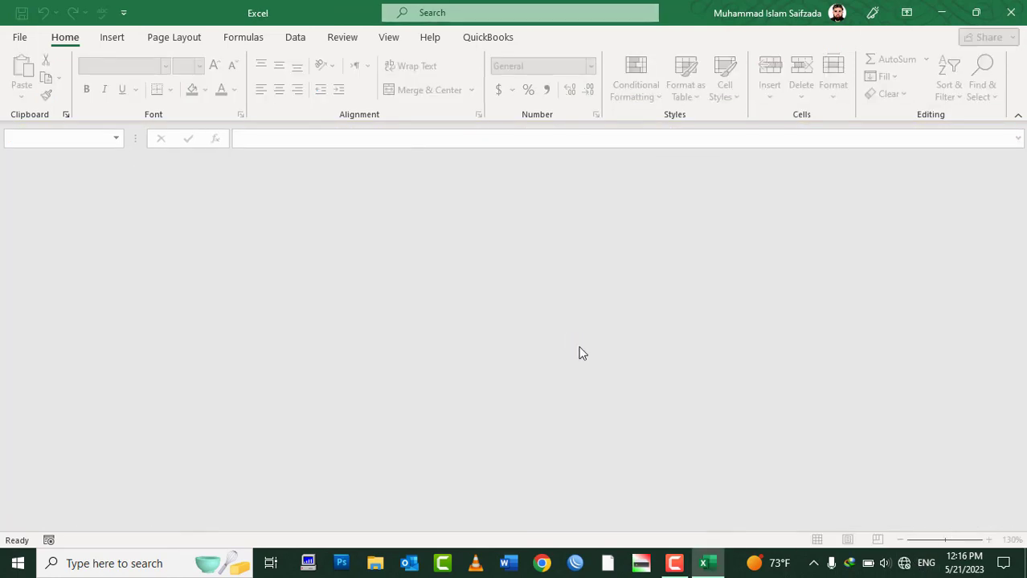
Reopen Student Registration form from OneDrive Documents, close it, and create a new blank workbook
click(22, 38)
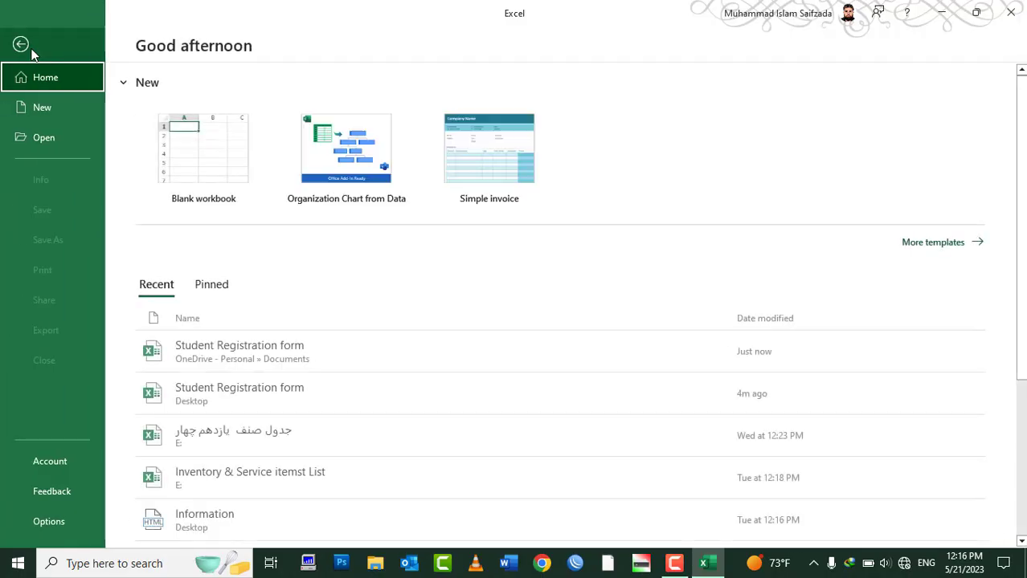
click(56, 137)
click(181, 164)
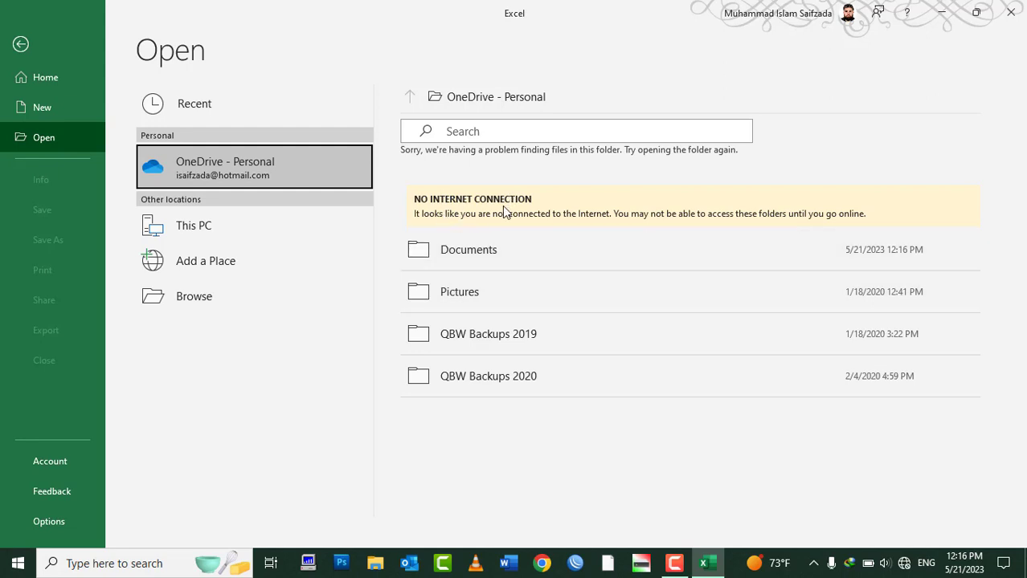
click(470, 254)
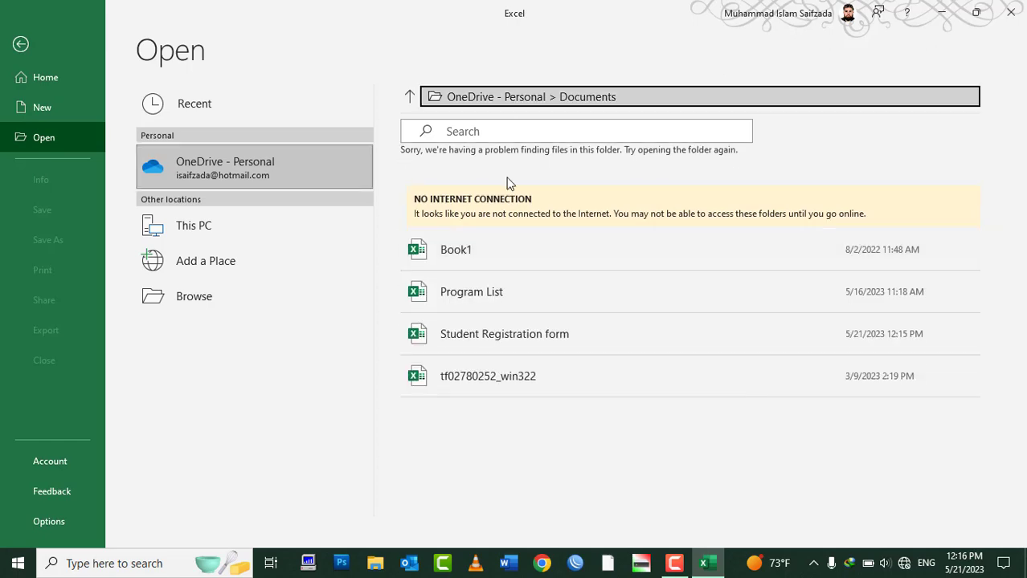
click(509, 349)
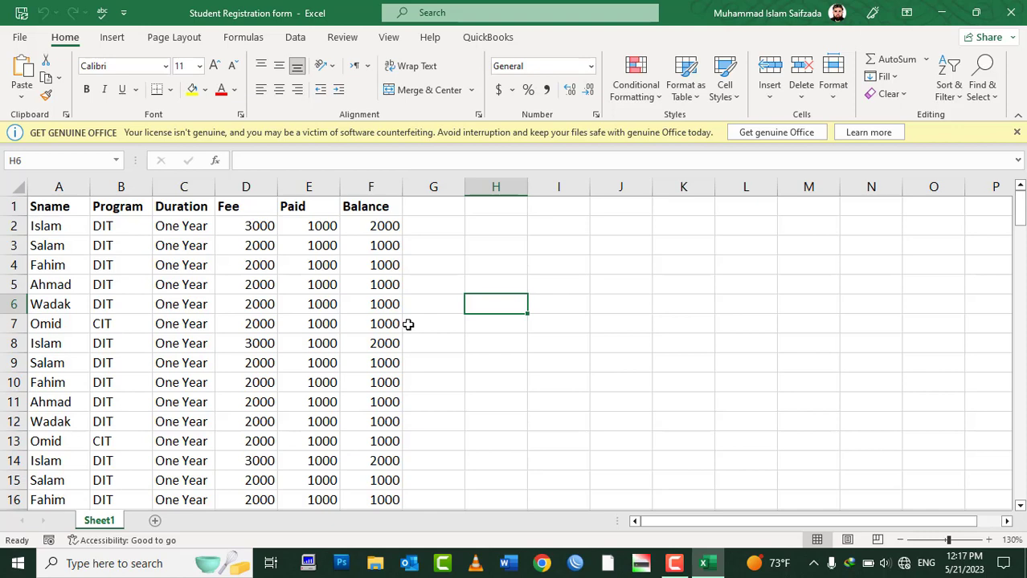
key(ctrl+w)
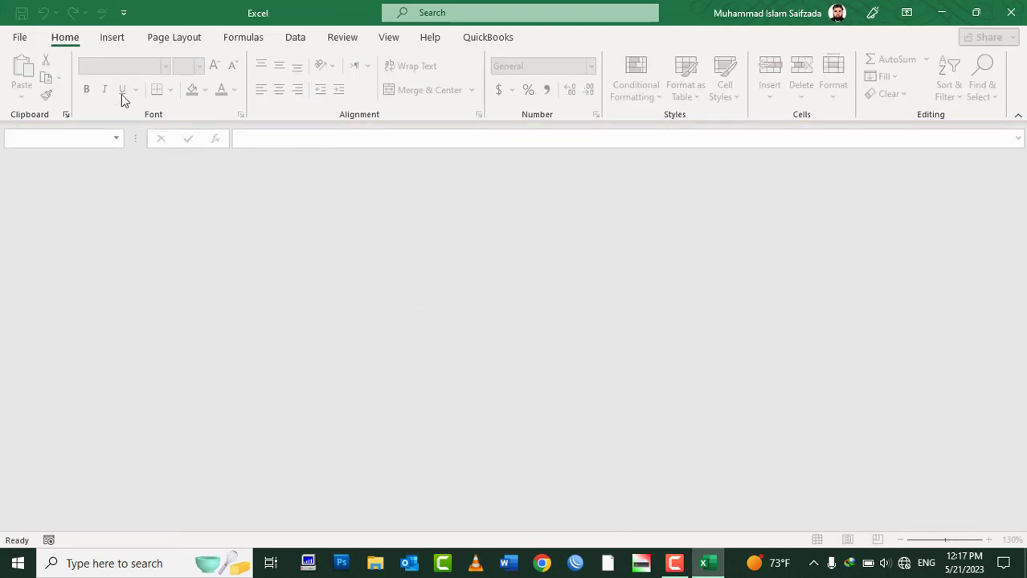
key(ctrl+n)
click(26, 40)
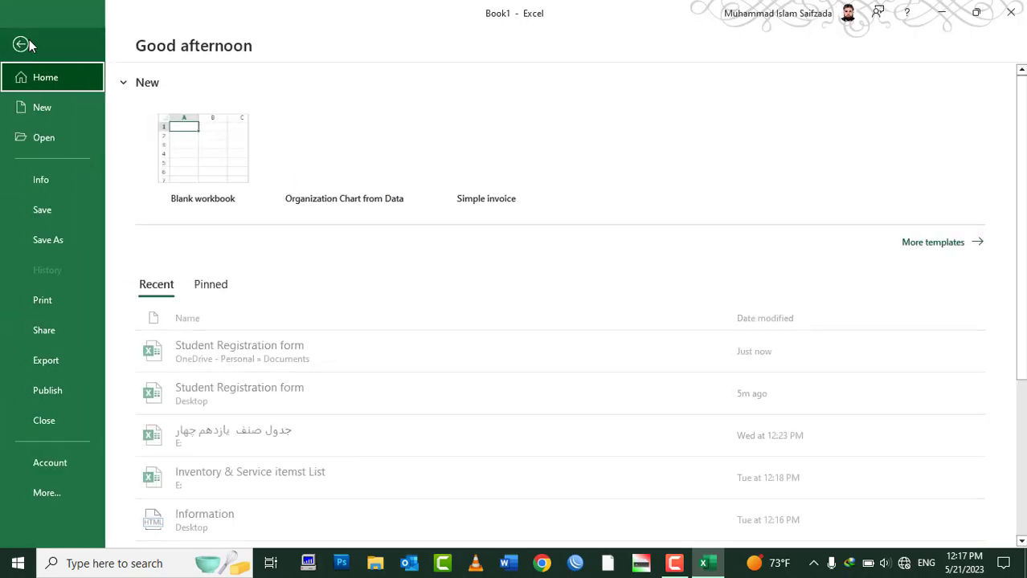
click(22, 332)
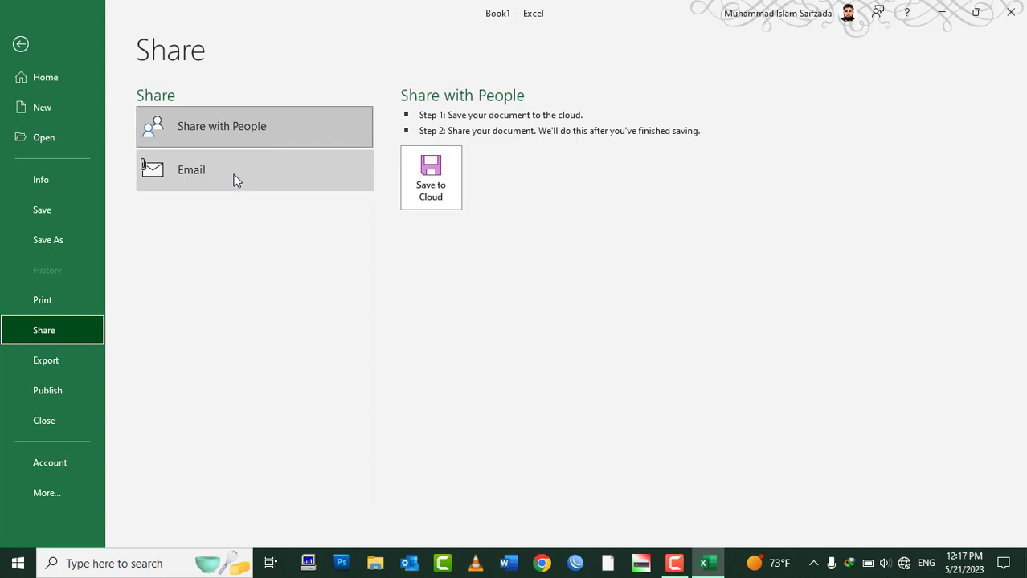
click(236, 179)
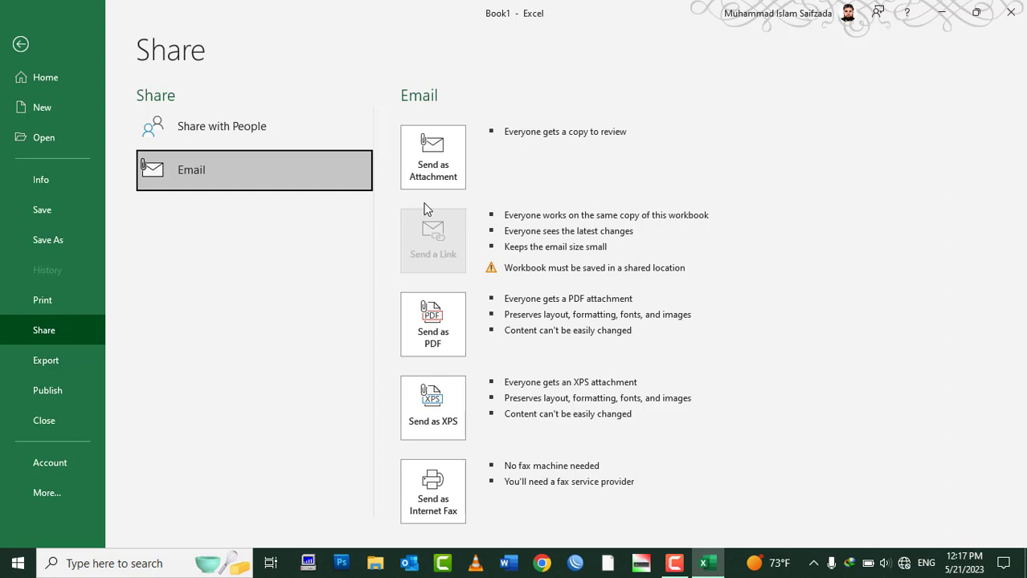
click(407, 563)
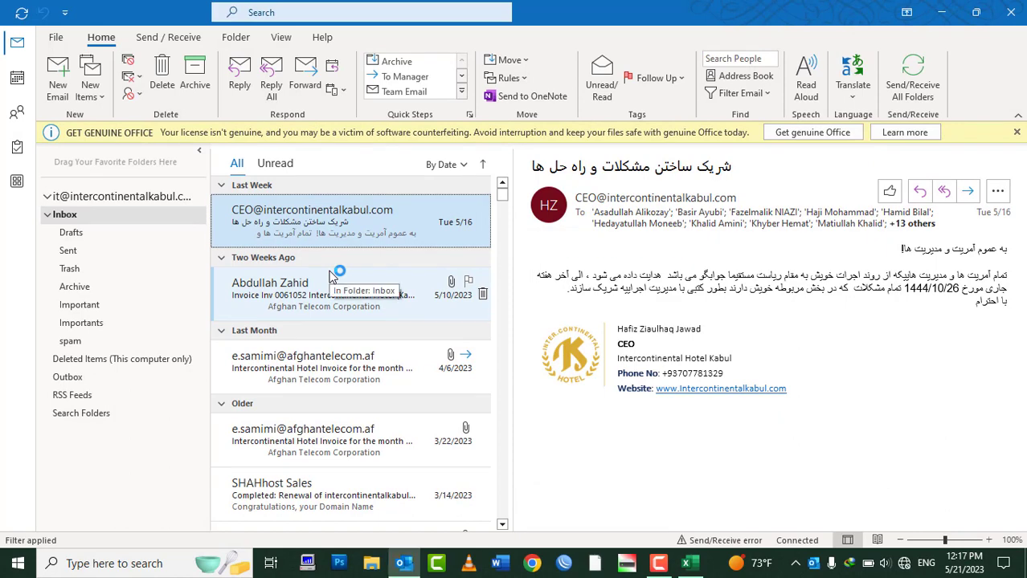
Minimize Outlook, leave Excel's Share page with Esc, and go back to Book1's File start page
click(1011, 12)
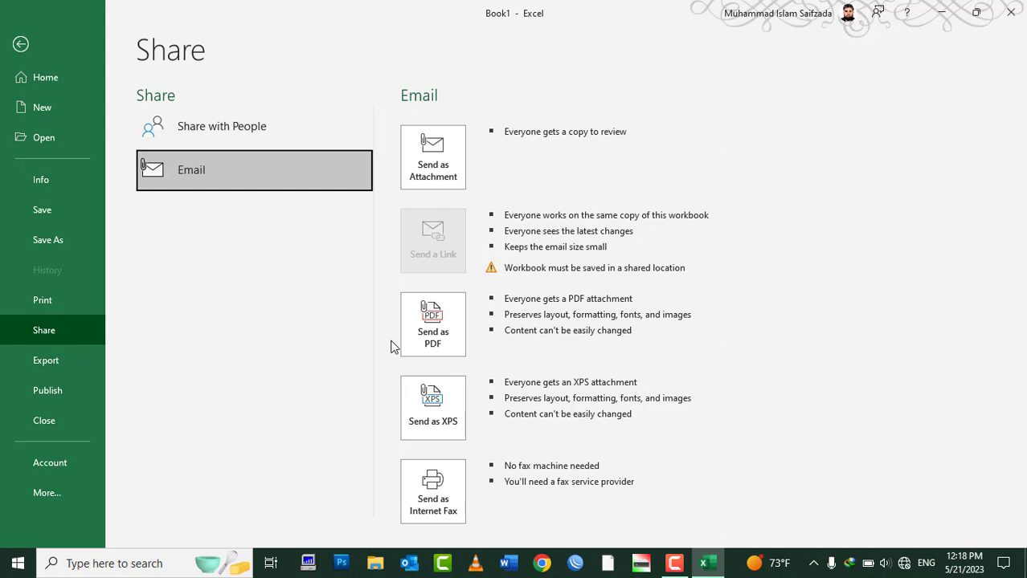
key(Tab)
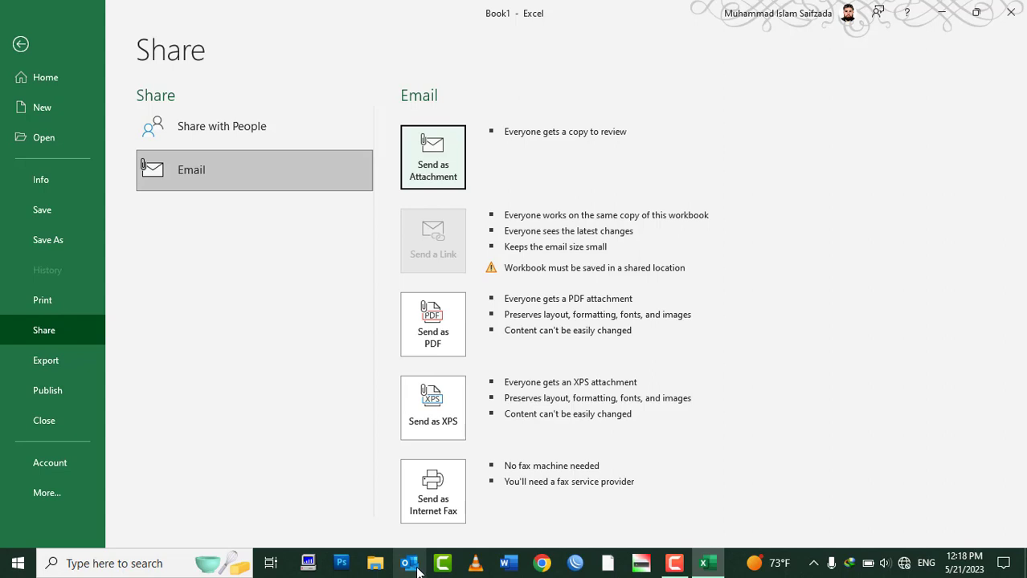
click(416, 567)
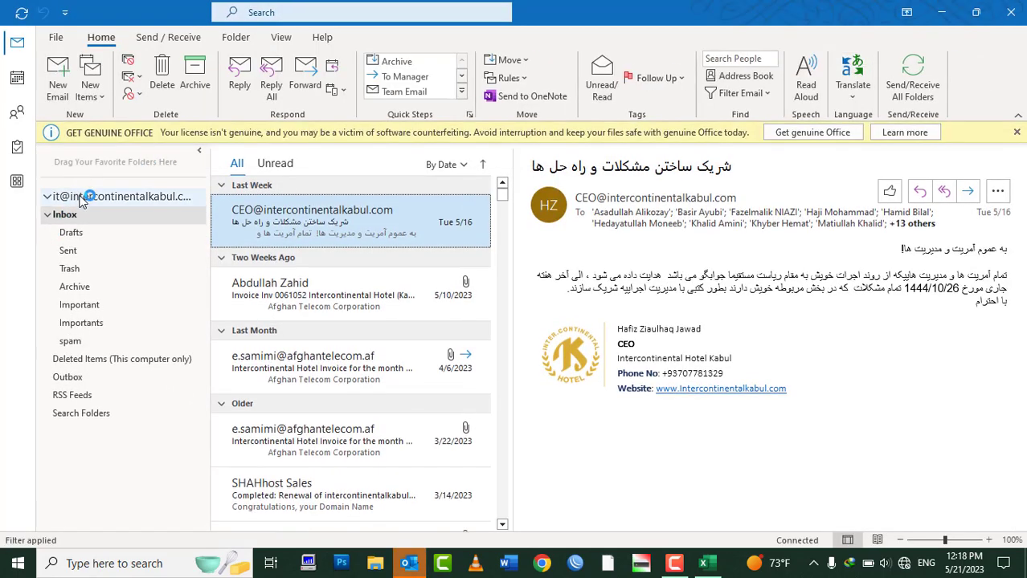
click(409, 563)
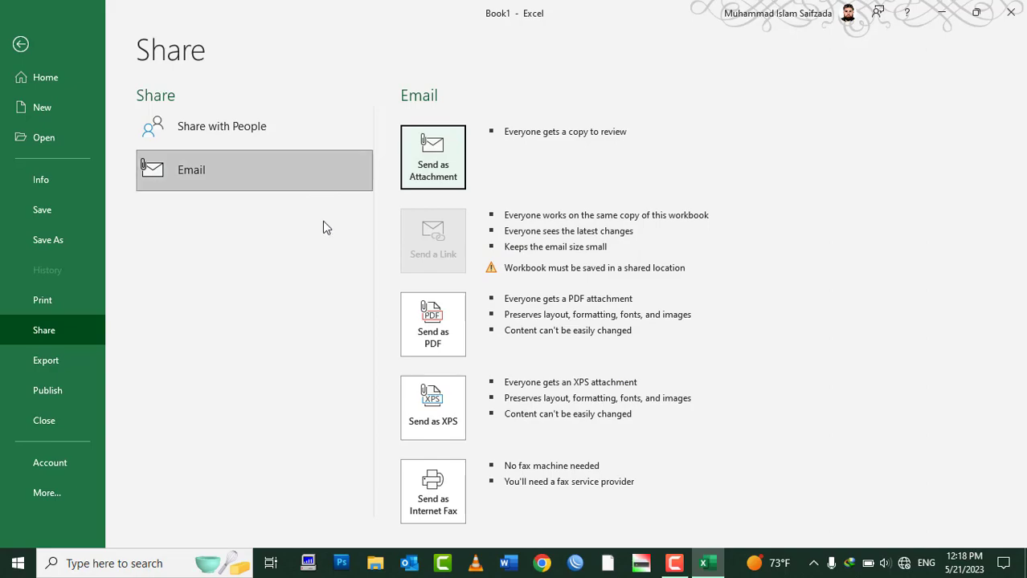
key(Escape)
click(27, 40)
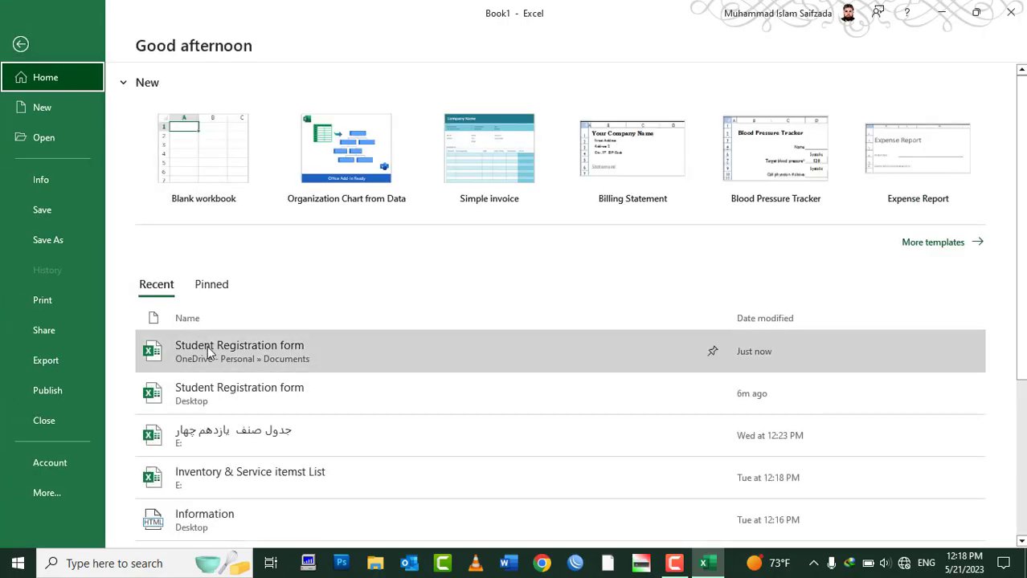
Open the OneDrive copy of Student Registration form from the Recent list
click(202, 346)
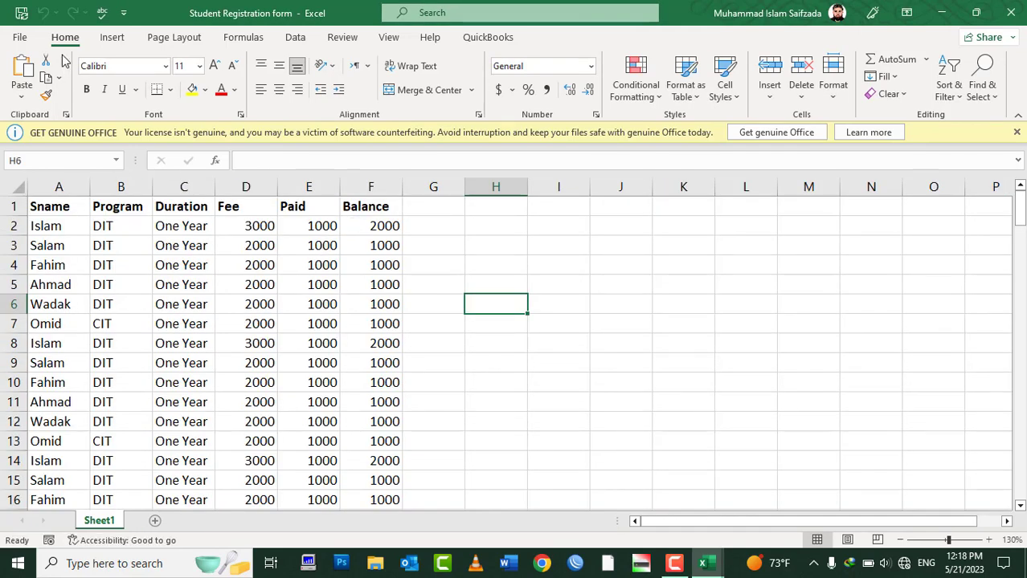
click(34, 37)
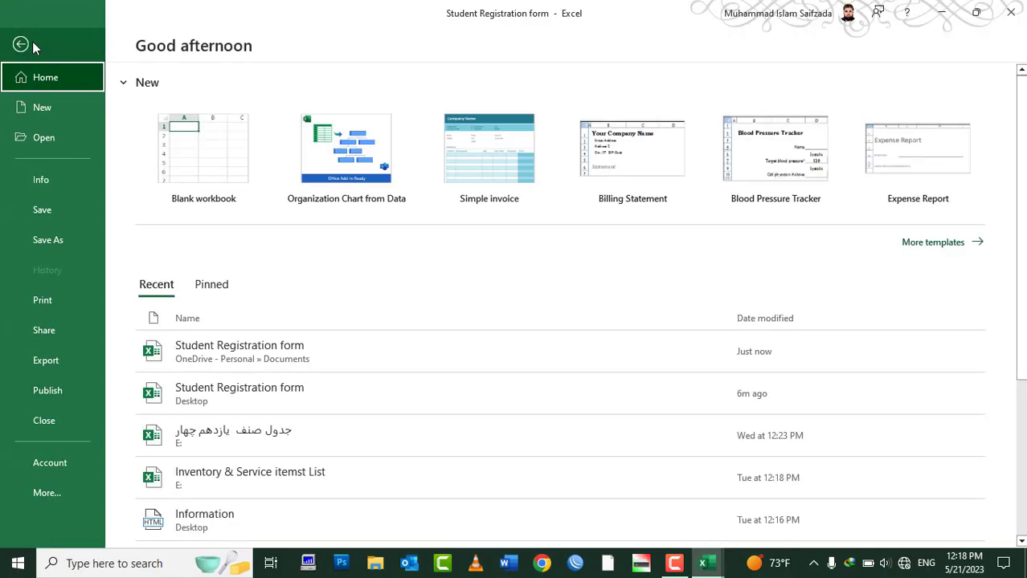
click(21, 44)
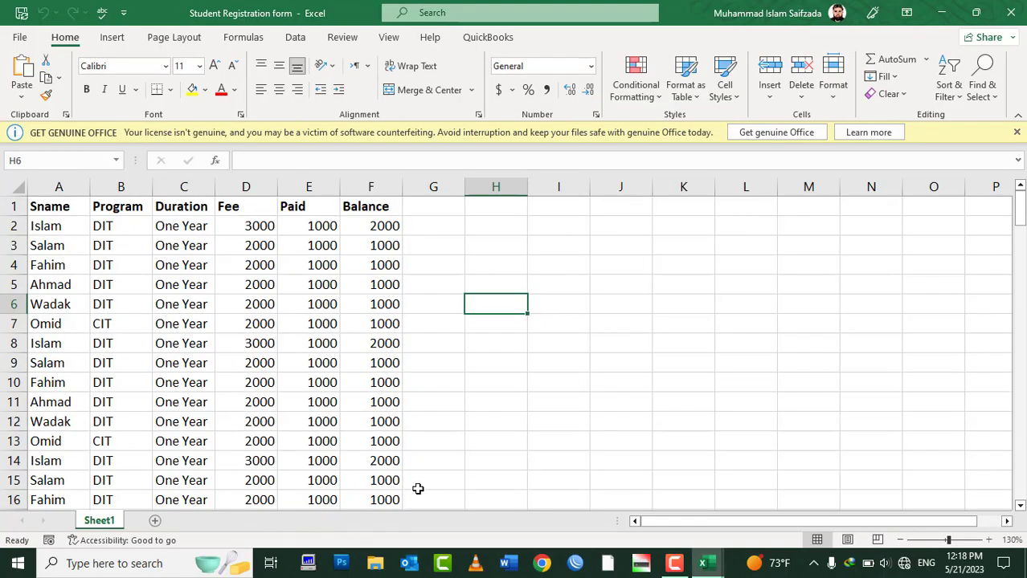
Show the workbook's Share by Email options, briefly opening and minimizing Outlook
click(33, 38)
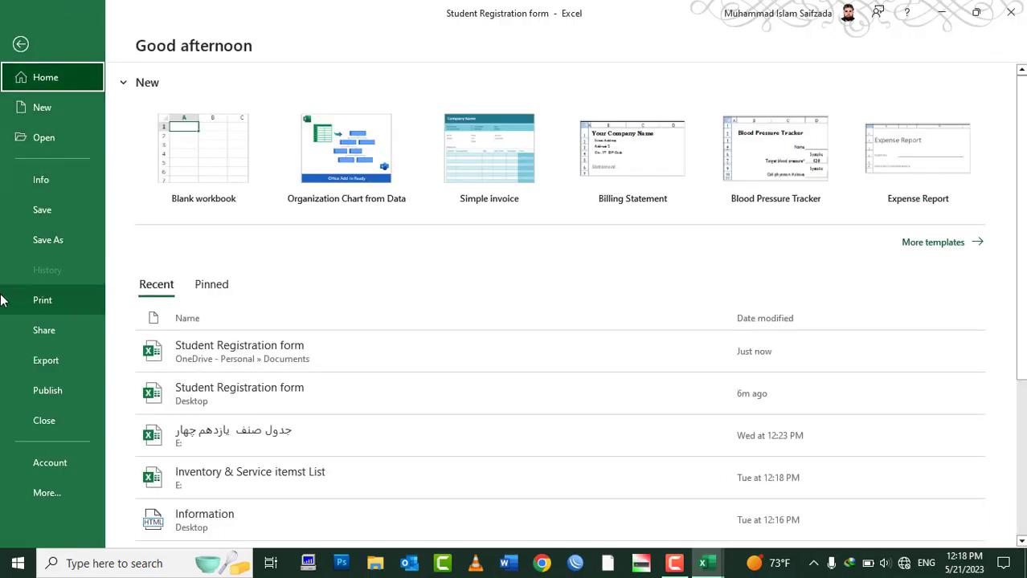
click(34, 332)
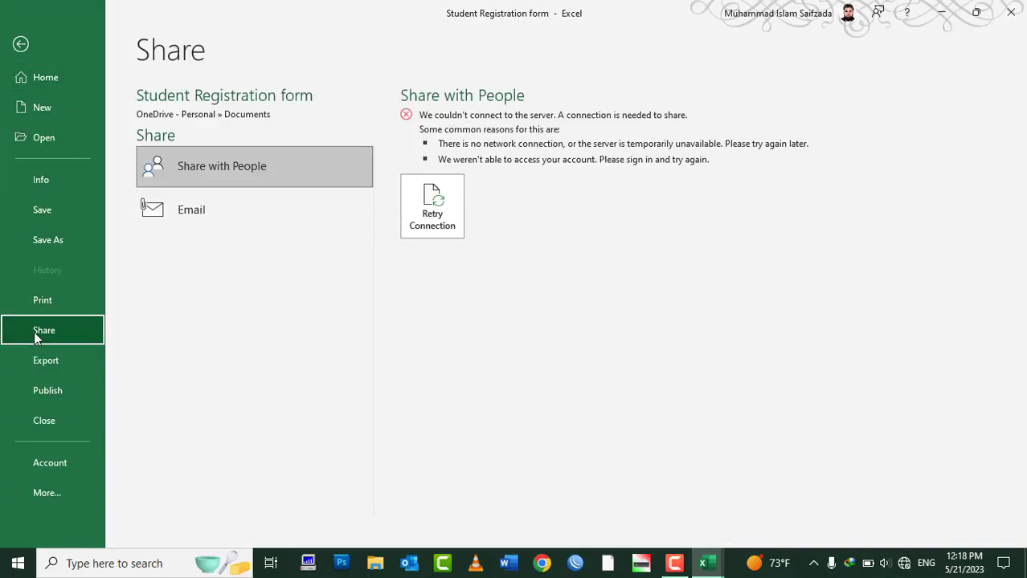
click(237, 201)
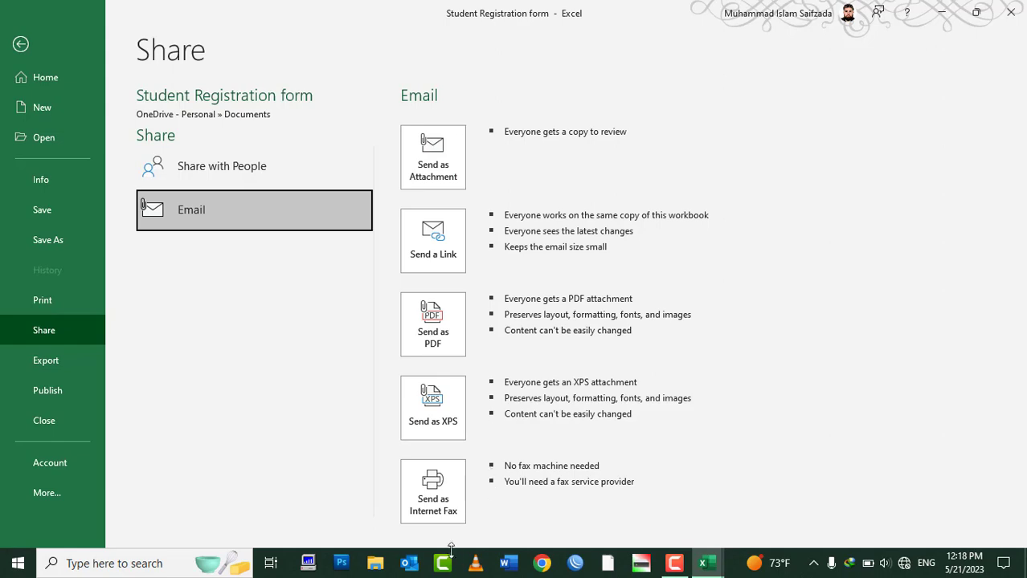
click(417, 569)
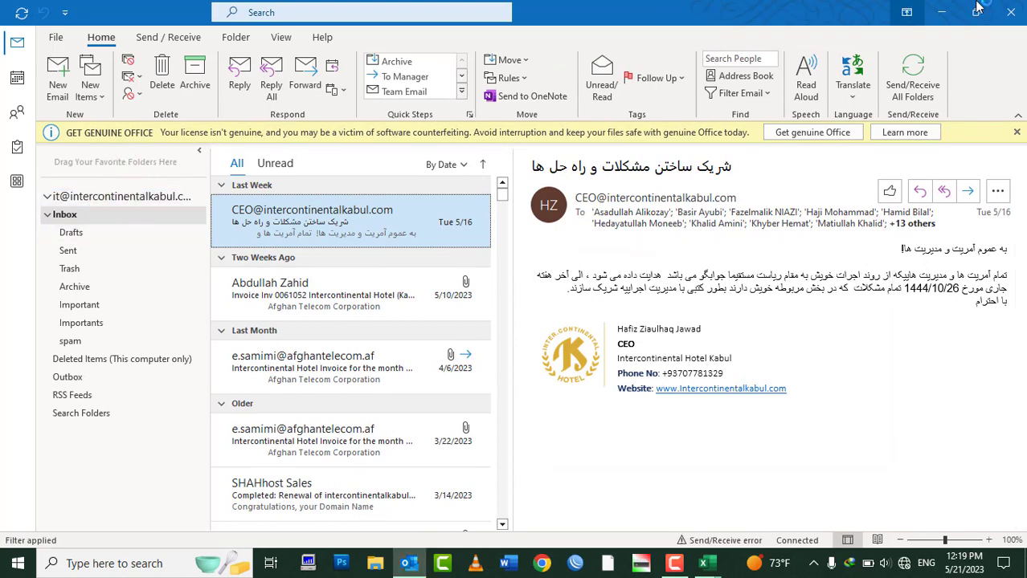
click(1010, 12)
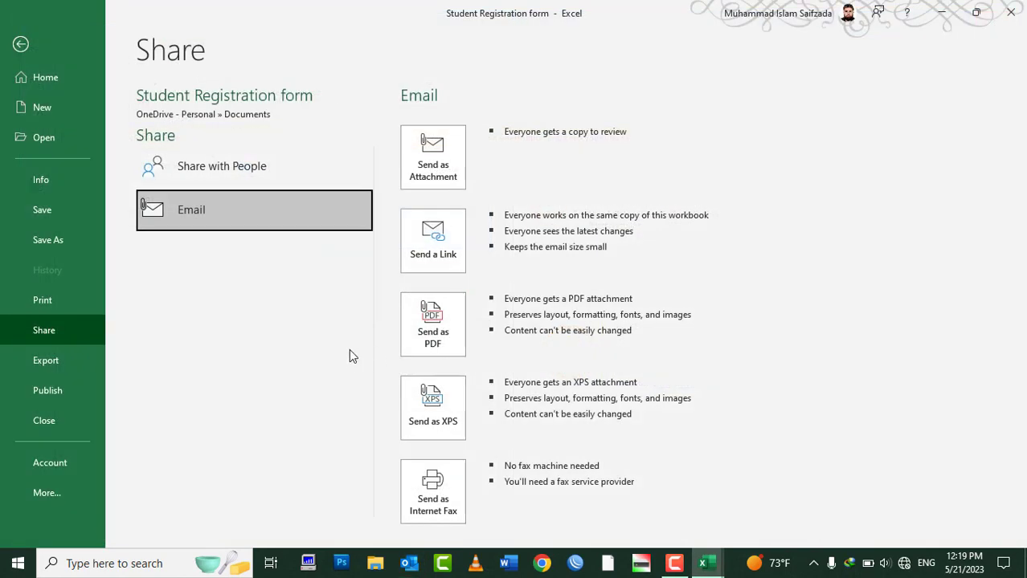
Send the workbook as an attachment and replace the subject with the Intercontinental Hotel Kabul budget title
click(447, 180)
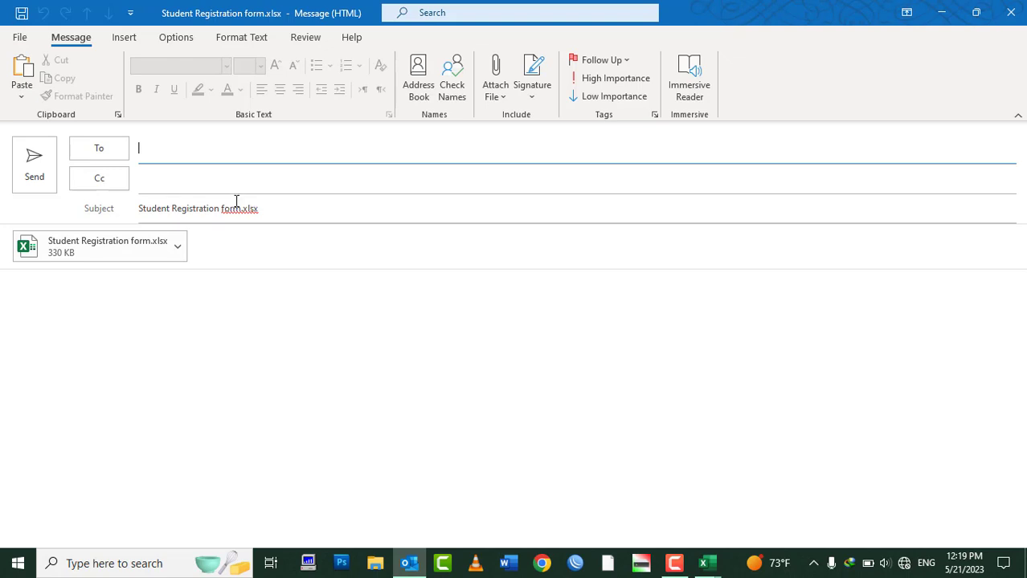
drag(285, 214, 1, 329)
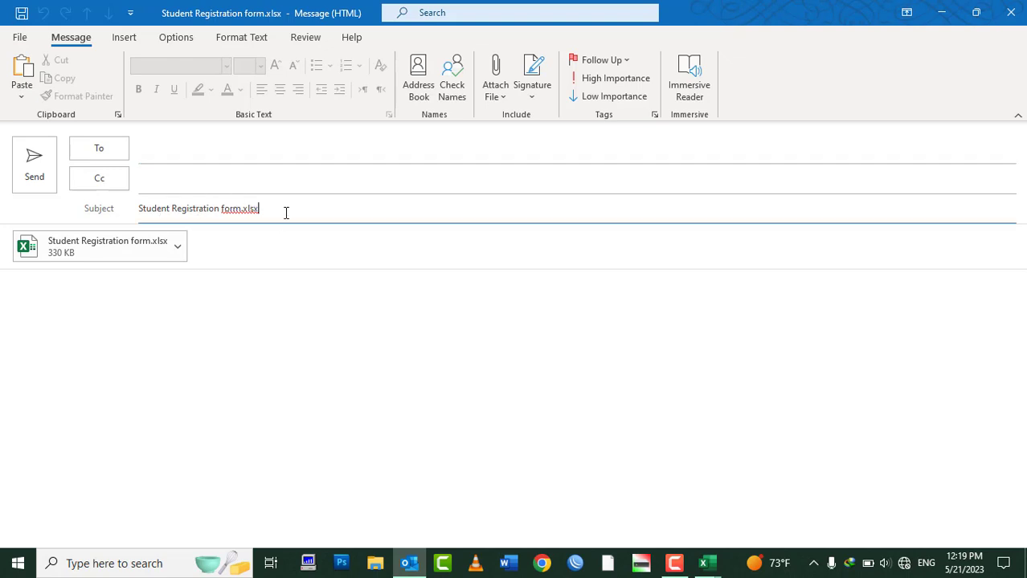
key(BackSpace)
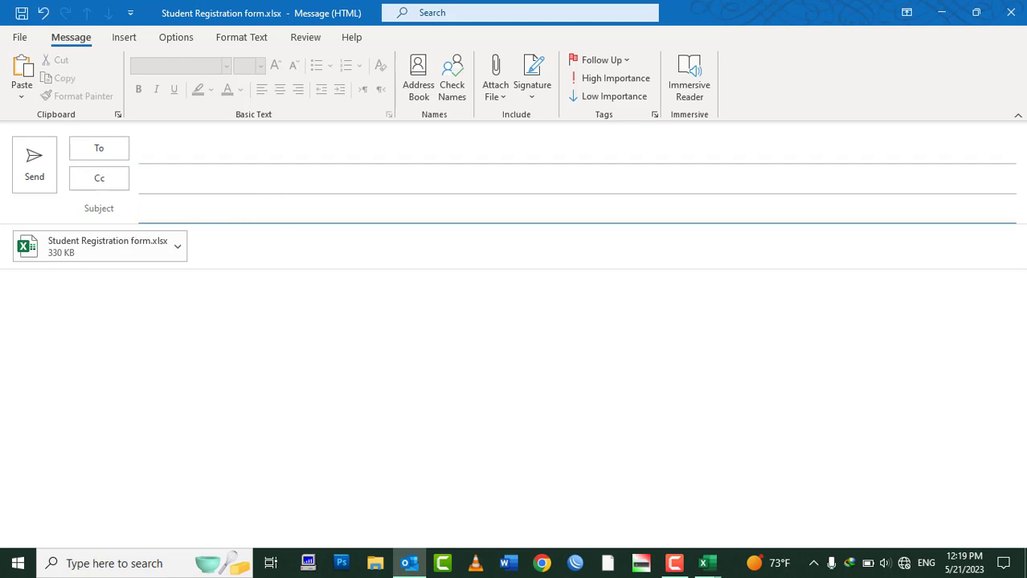
text(Intercont)
text(inental Hote)
text(l kabul An)
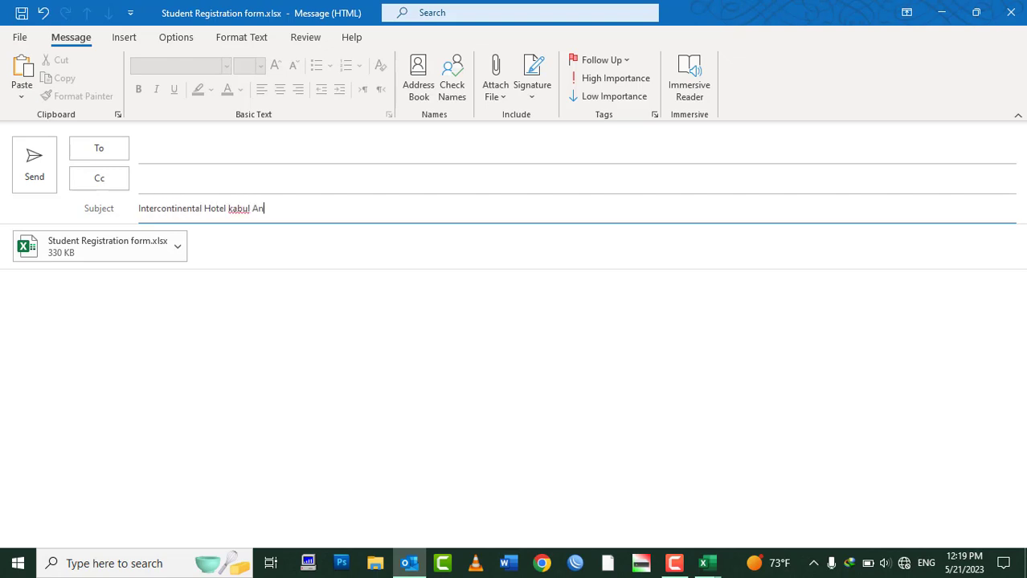
text(naul badg)
text(et for )
text(the year 20)
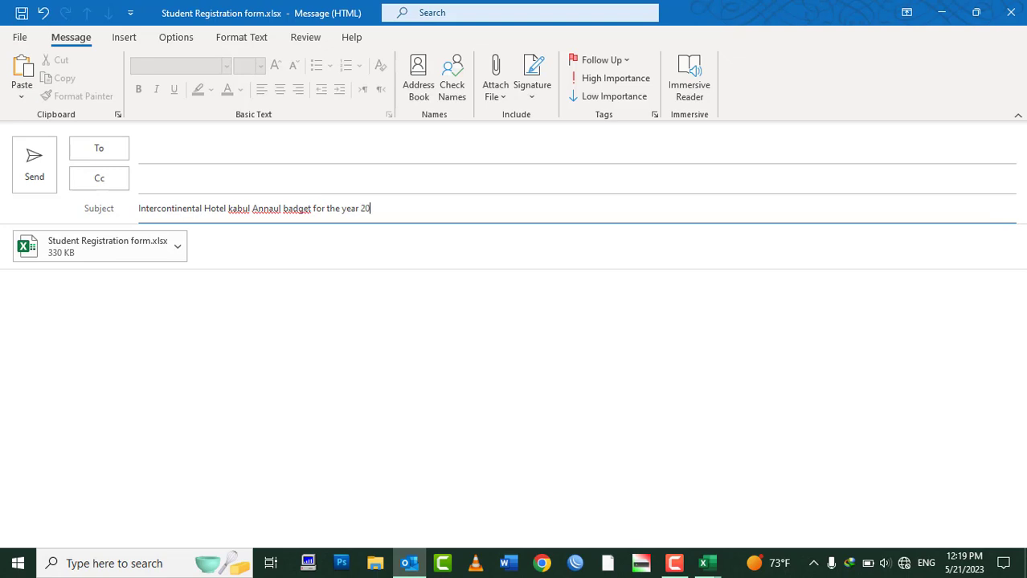
text(23)
Correct the subject's misspellings to 'budget', 'Annual' and 'Kabul'
right_click(294, 208)
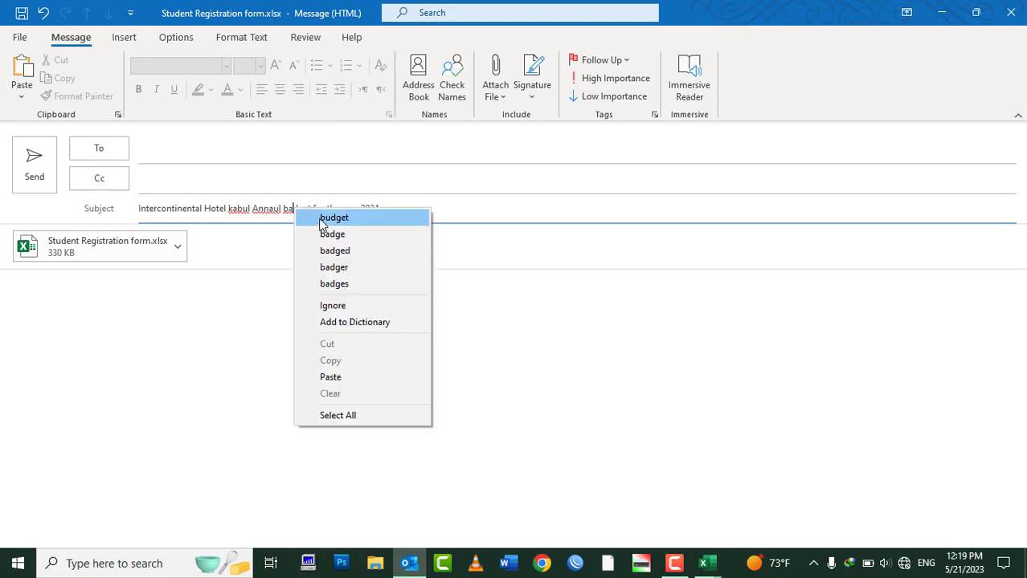
click(322, 218)
right_click(270, 213)
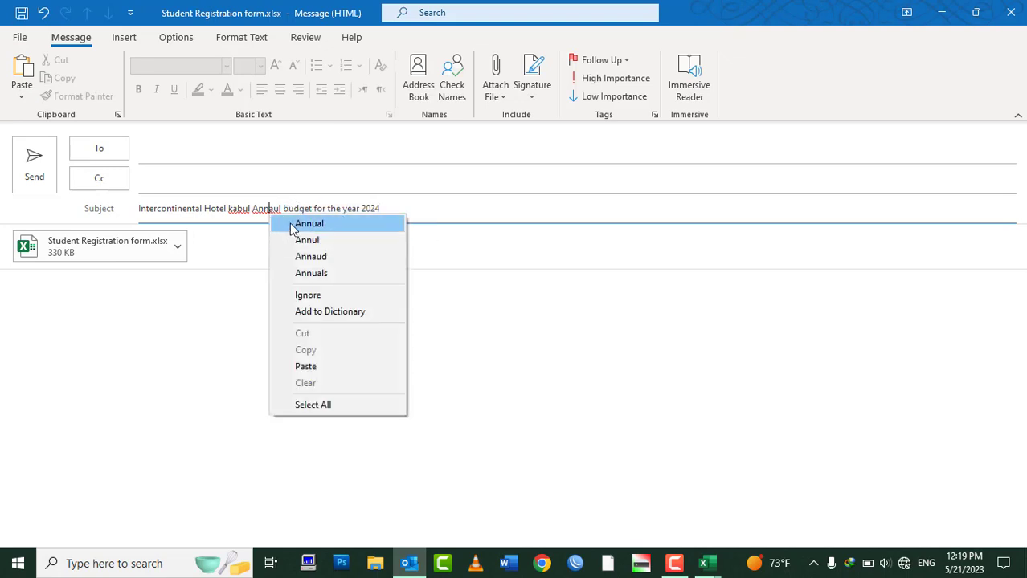
click(277, 225)
right_click(245, 213)
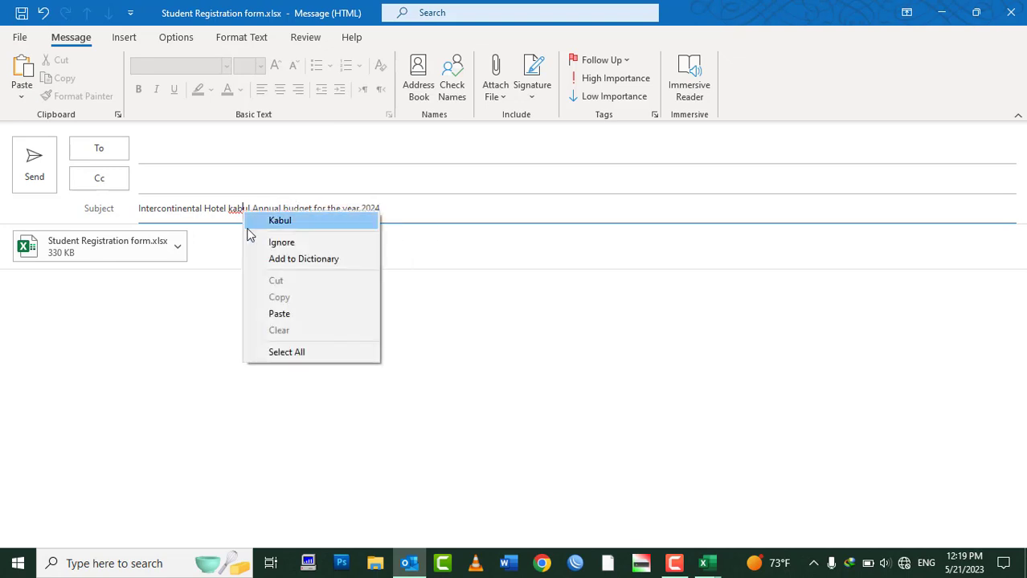
click(289, 222)
click(163, 147)
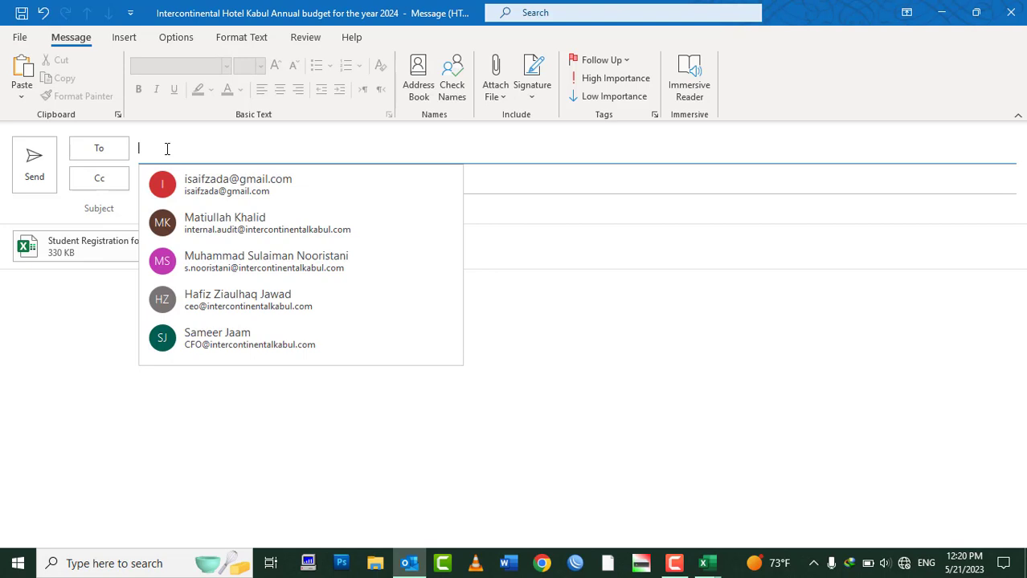
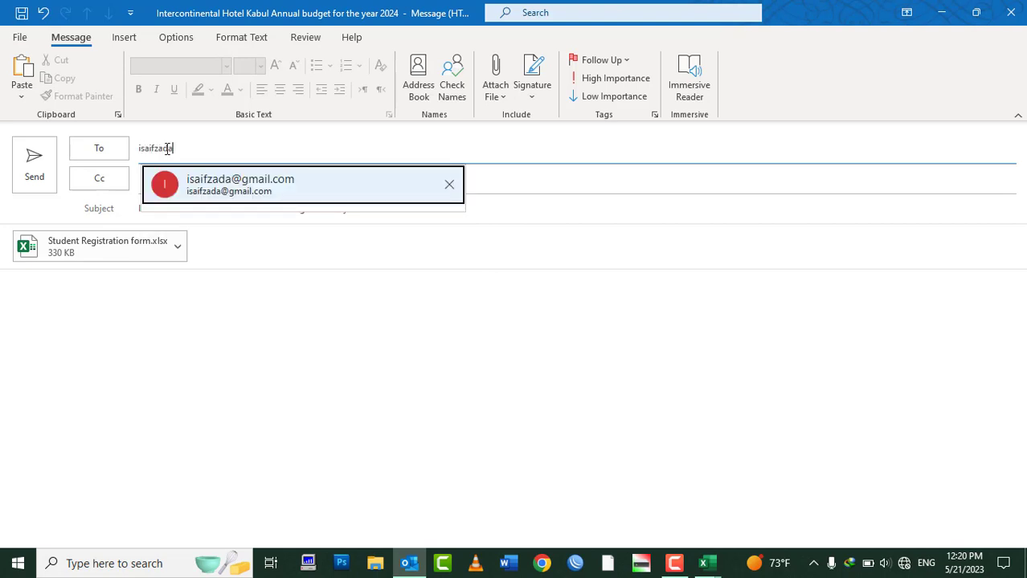
Enter the Gmail recipient's address in the To field and accept the suggestion
click(275, 182)
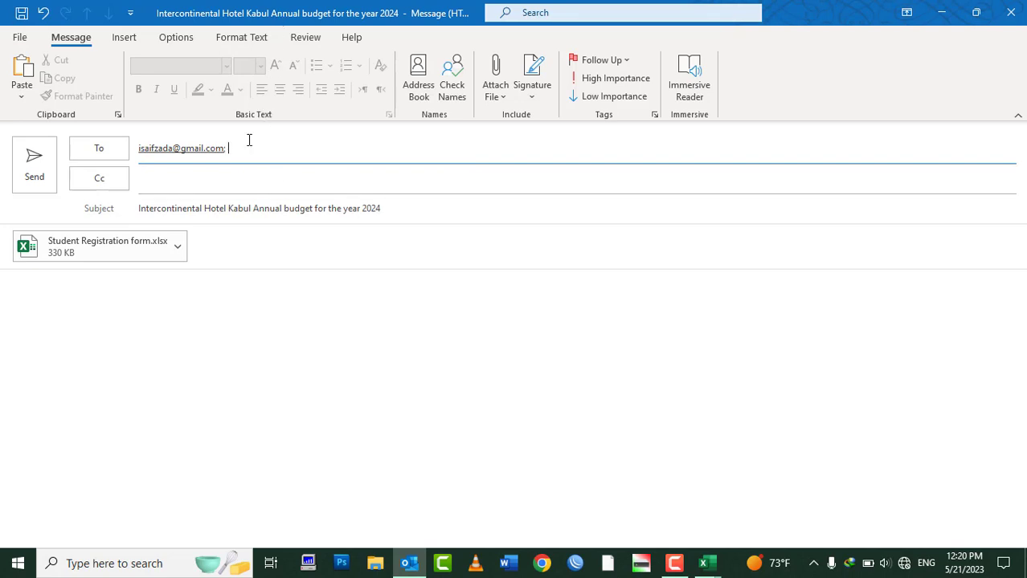
click(193, 150)
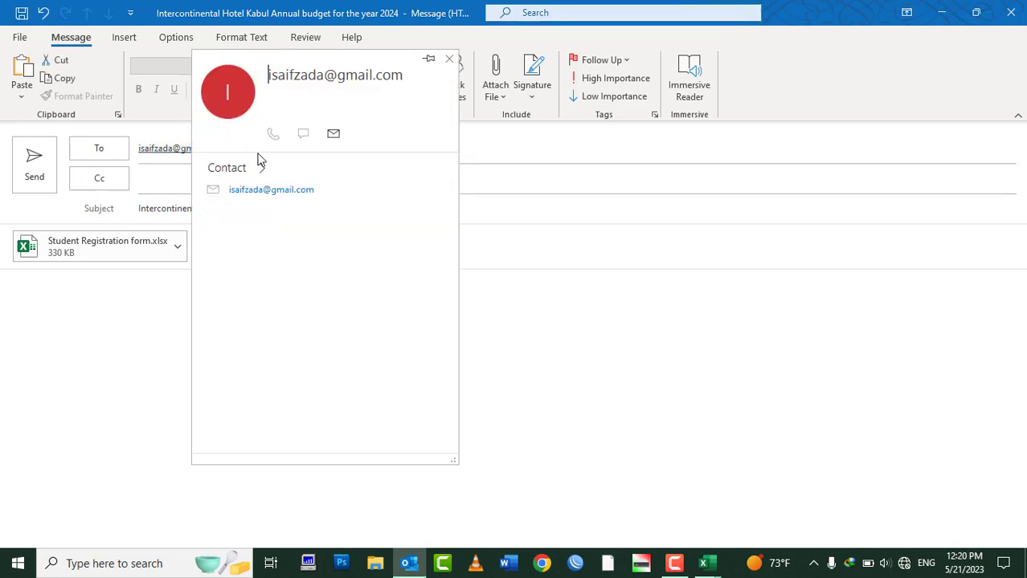
click(434, 147)
key(BackSpace)
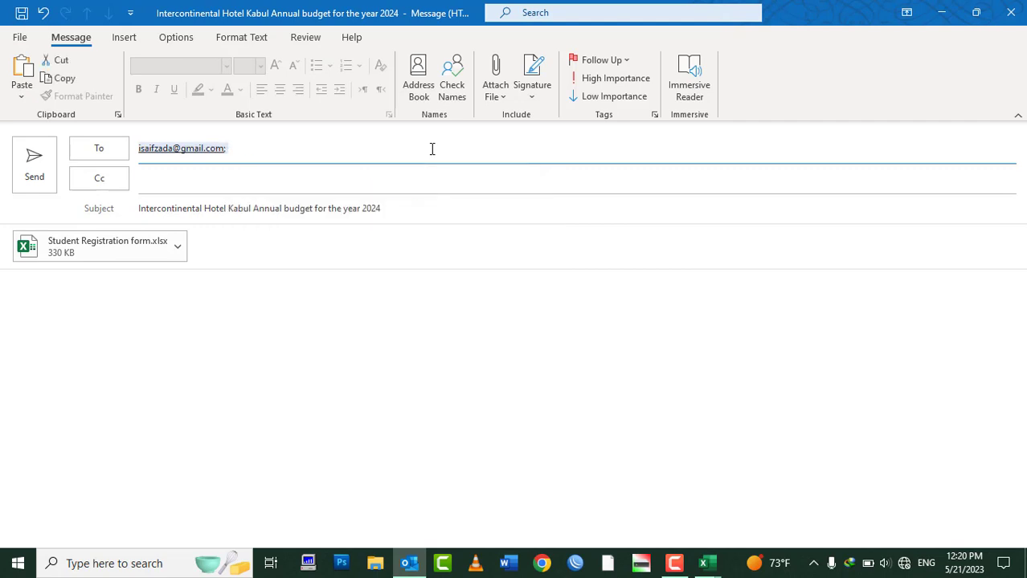
Add a second suggested contact, then remove it so only the Gmail recipient remains
click(432, 148)
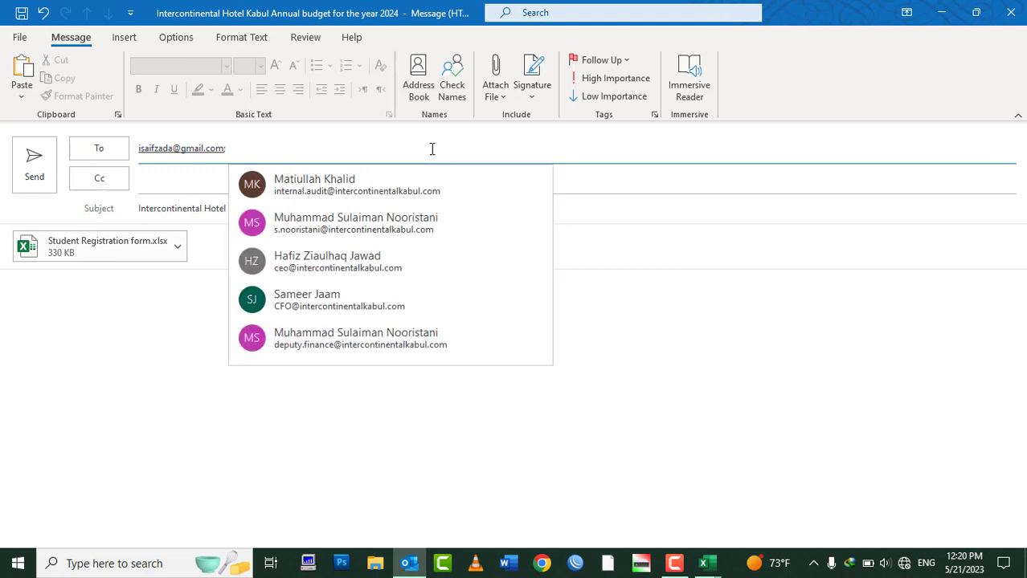
click(159, 181)
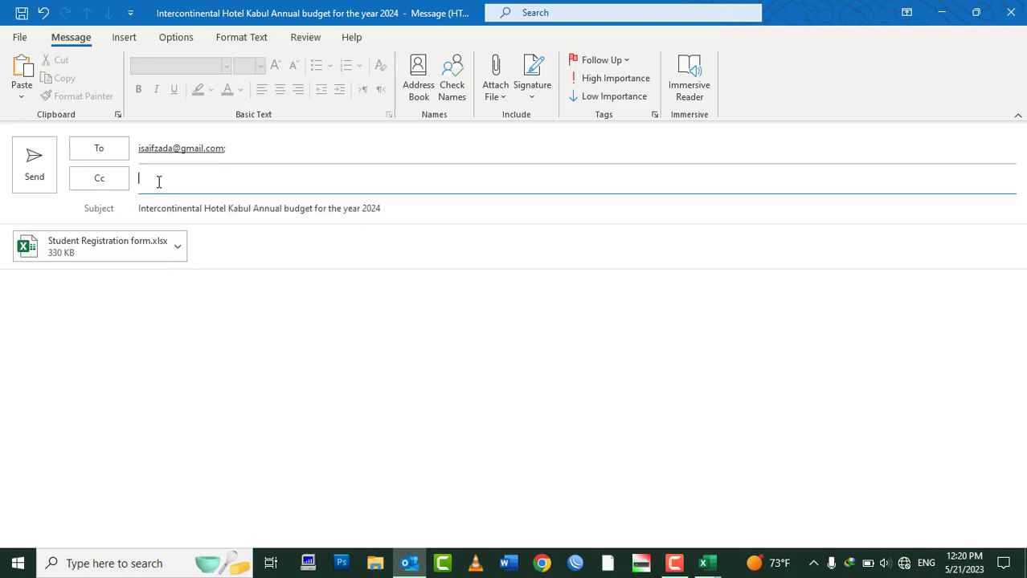
click(158, 182)
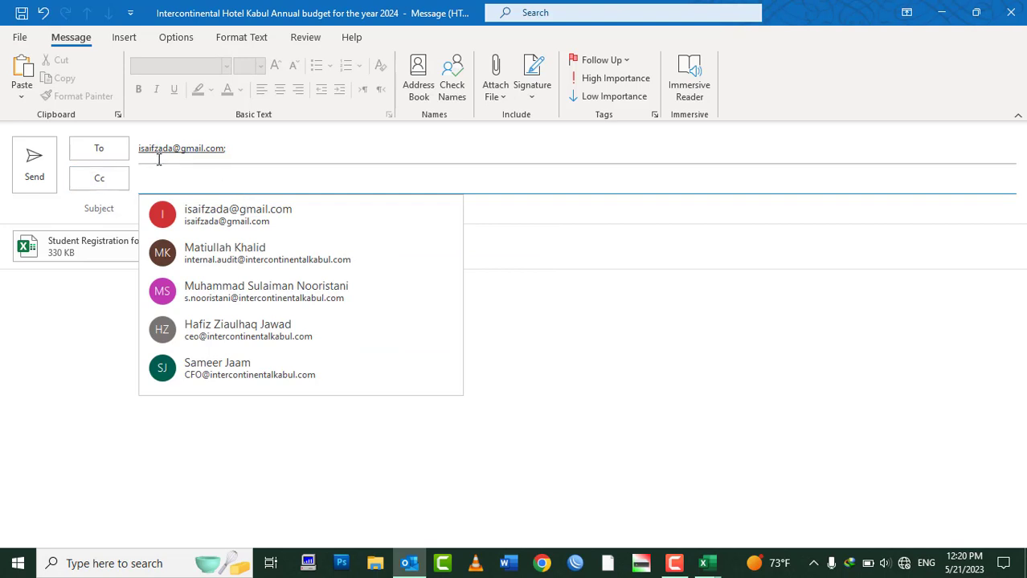
click(260, 149)
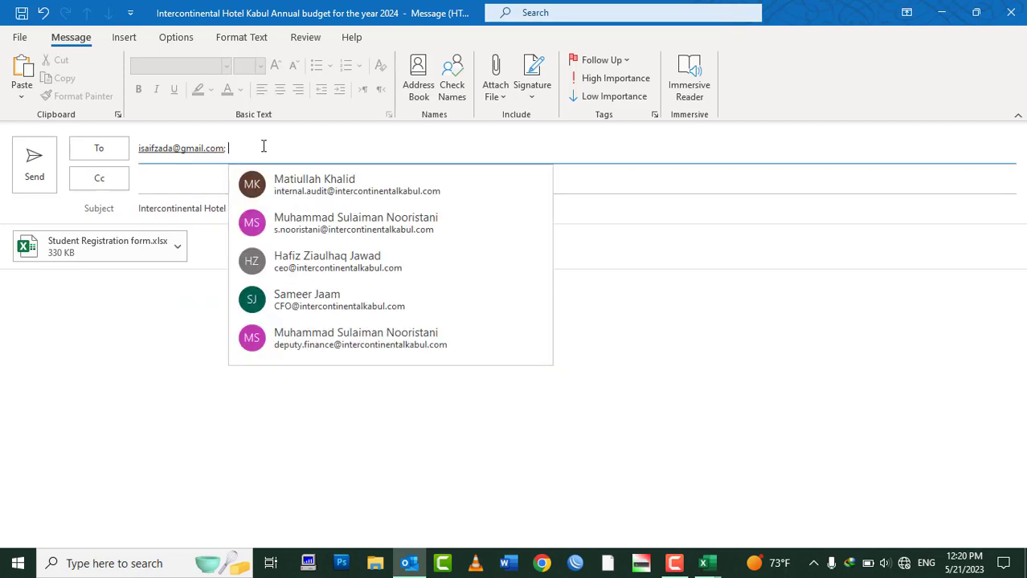
click(291, 184)
click(342, 149)
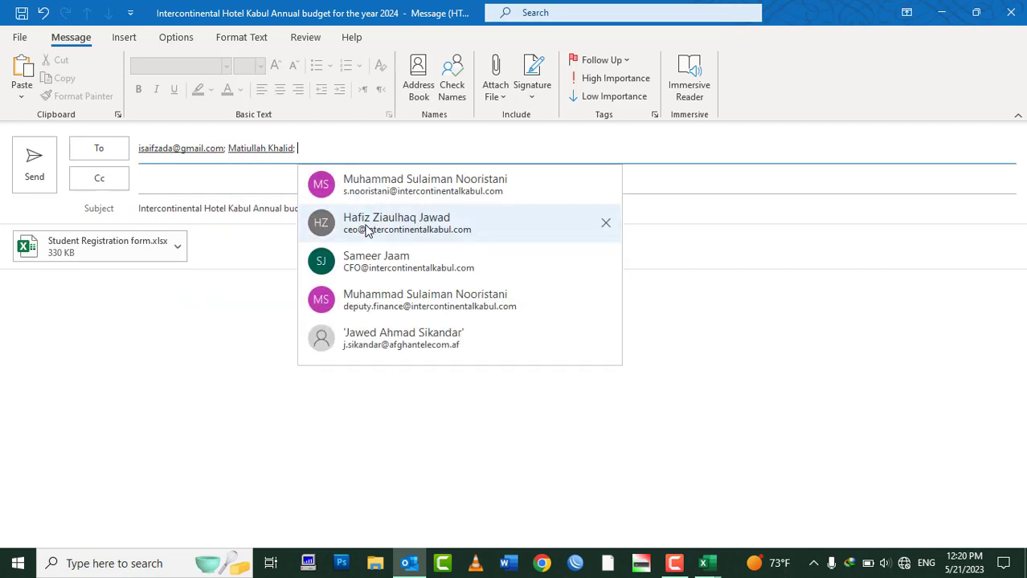
click(350, 148)
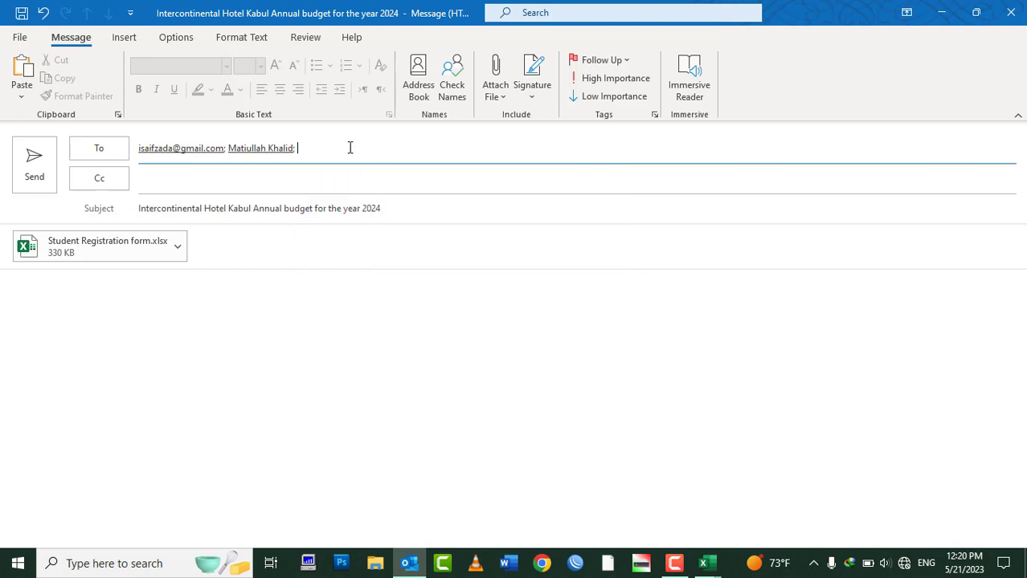
click(348, 148)
key(BackSpace)
key(BackSpace)
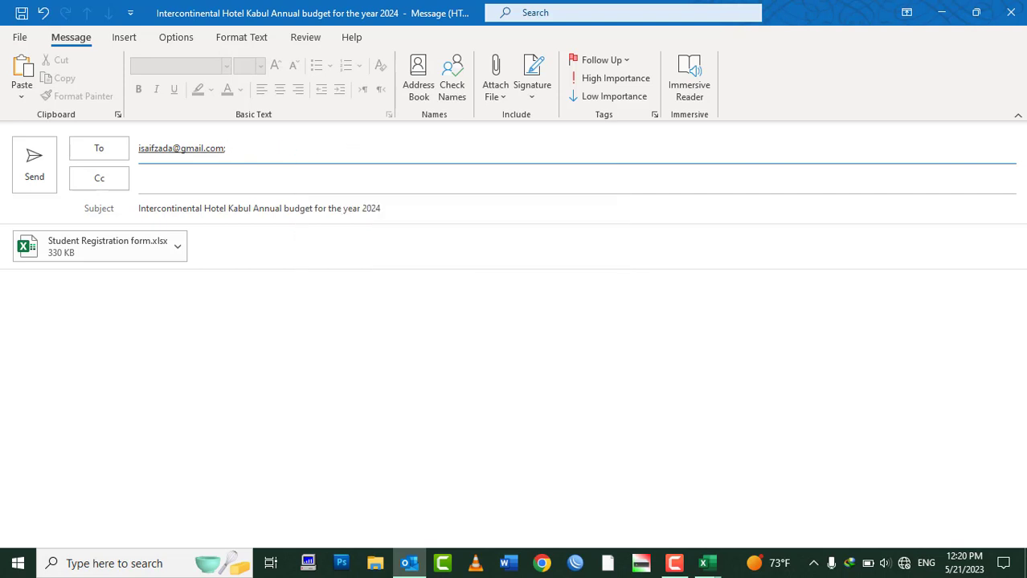
Type a 'Dear' greeting addressing the recipient by name in the message body
click(86, 344)
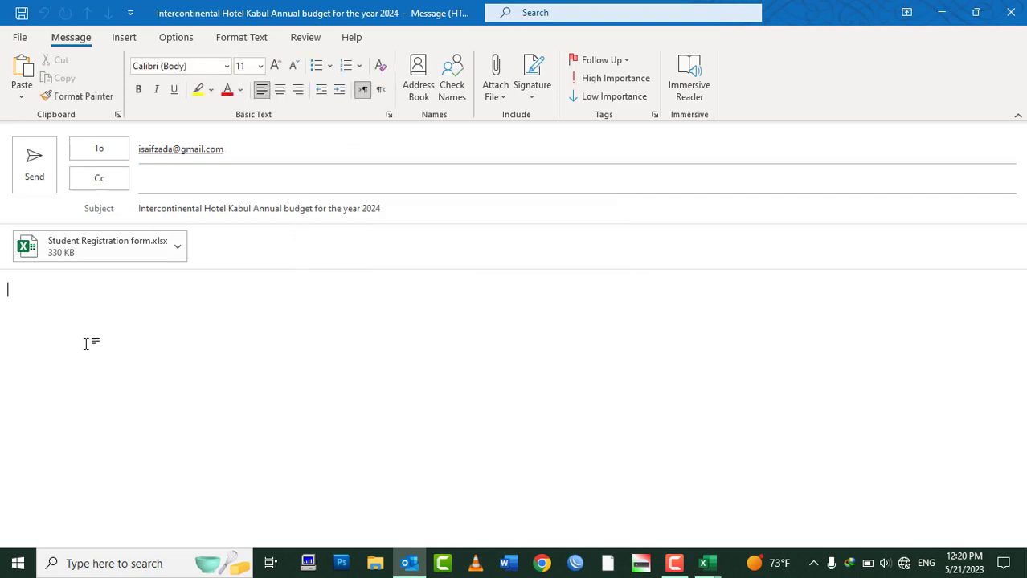
text(Dear)
text(Saif)
text(za)
key(BackSpace)
key(BackSpace)
key(BackSpace)
key(BackSpace)
text(if)
text(zada,)
key(Return)
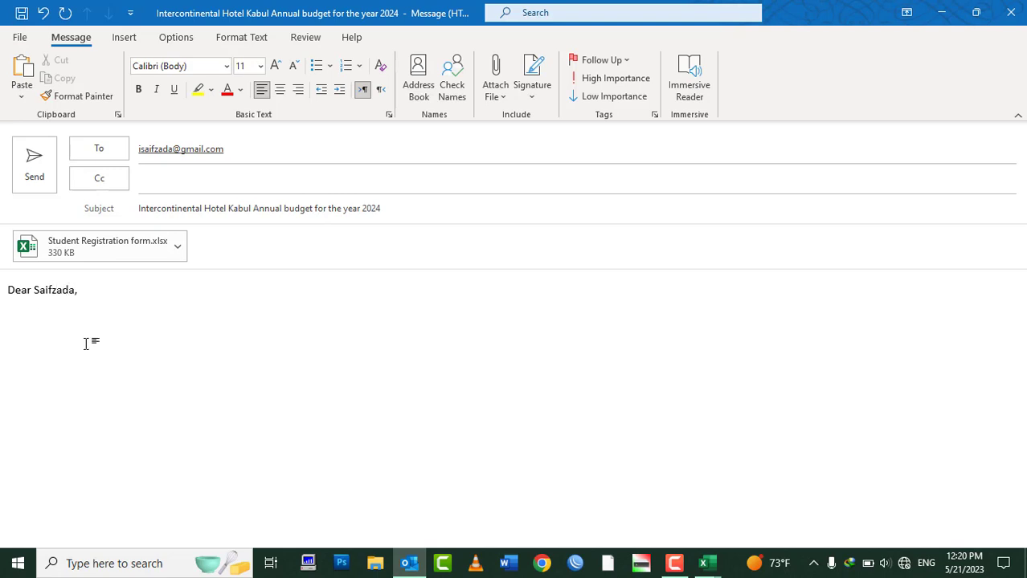
Add the line 'I hope this email finds you well.'
text(I hoe thi)
key(BackSpace)
key(BackSpace)
key(BackSpace)
key(BackSpace)
key(BackSpace)
text(e this )
text(e)
text(mail find sy)
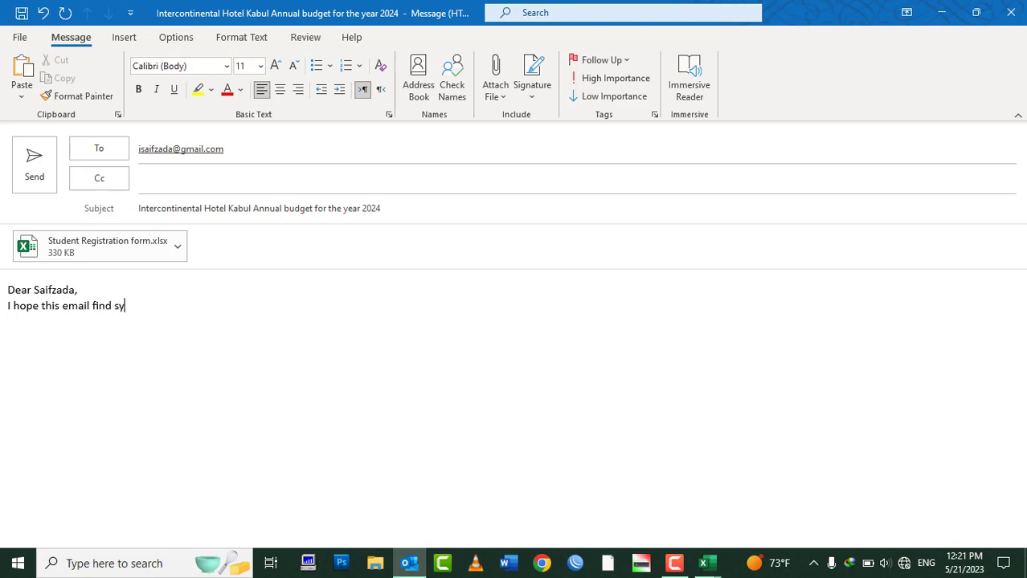
text(o)
key(BackSpace)
key(BackSpace)
key(BackSpace)
text(s you )
text(well.)
key(Return)
Insert a blank line after the greeting and start 'As per your request attached pleaes kindly have'
click(8, 305)
key(Return)
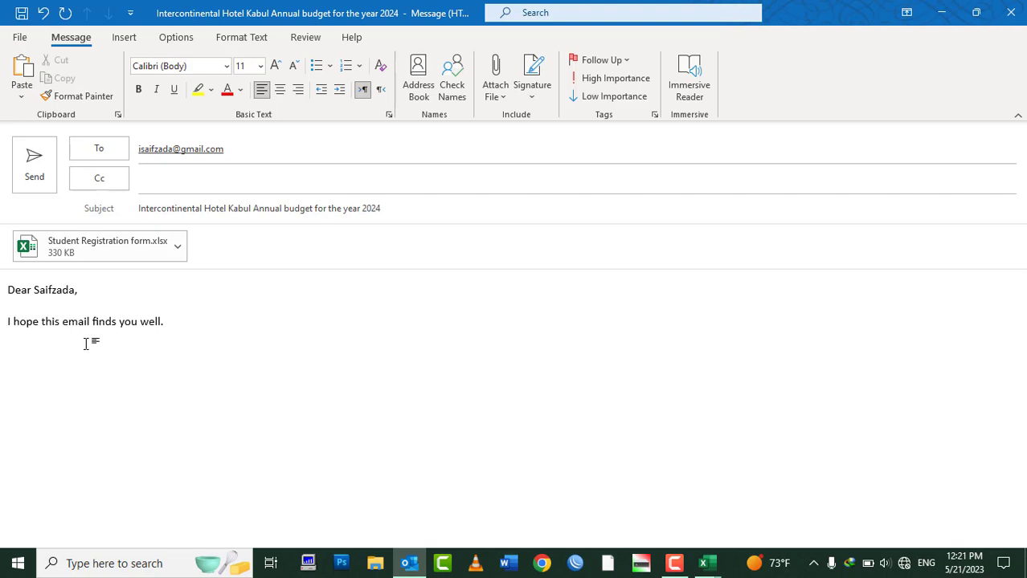
text(As)
text( per y)
text(our)
key(BackSpace)
key(BackSpace)
key(BackSpace)
text(ached )
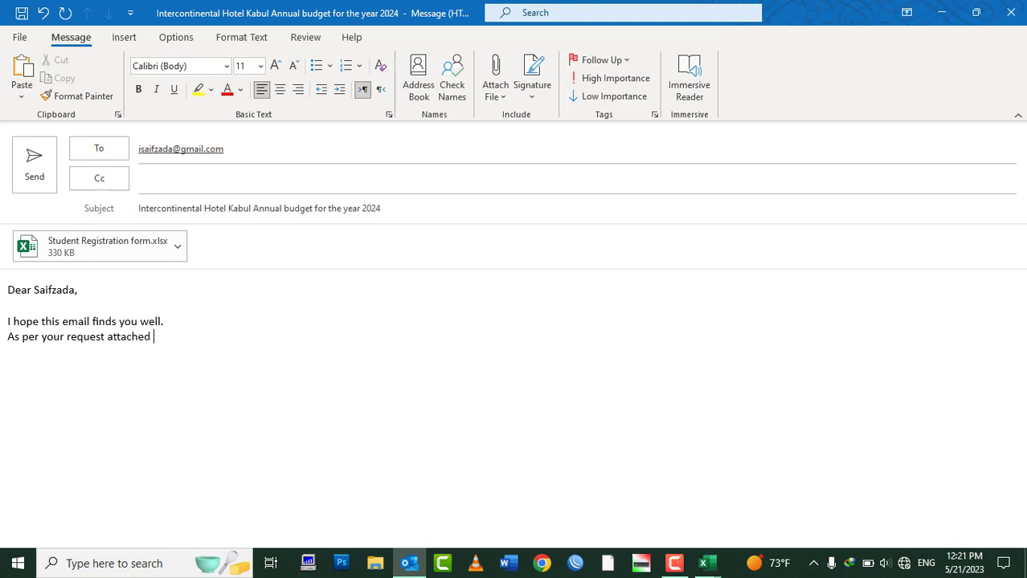
text(pleaes kindly )
text(have)
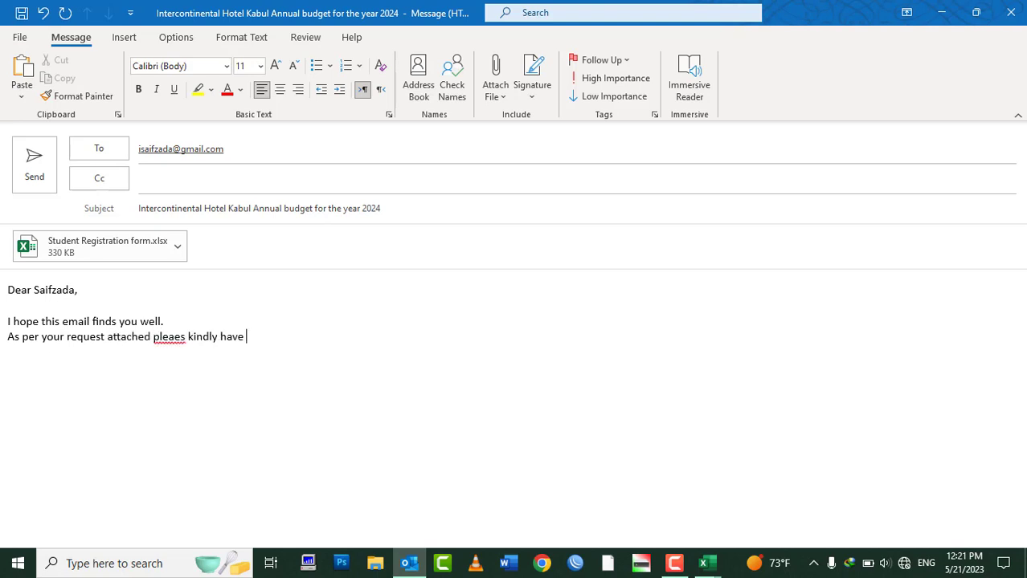
Copy the subject's budget title into the body sentence, followed by 'for'
click(172, 208)
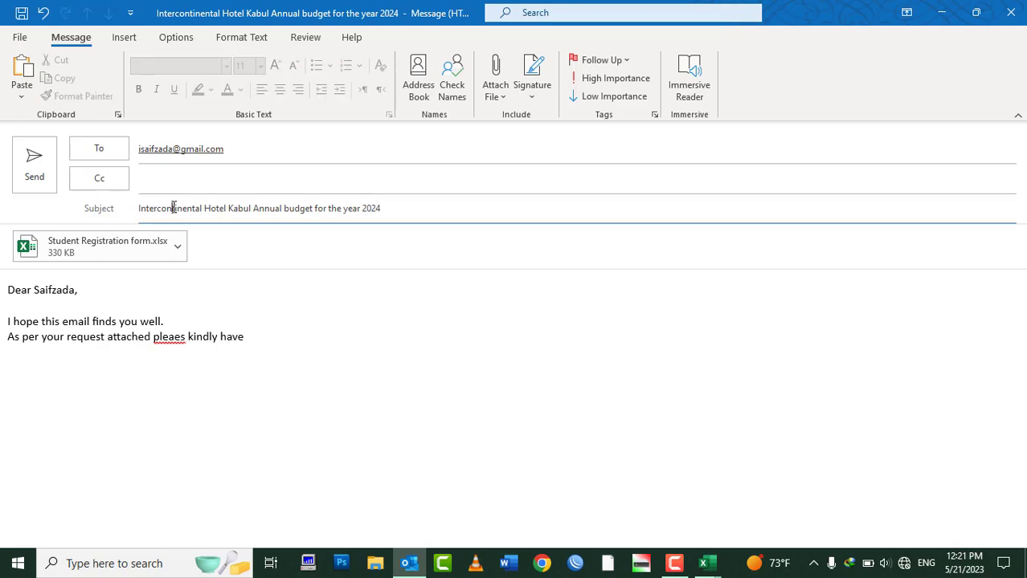
triple_click(173, 208)
key(ctrl+c)
click(282, 339)
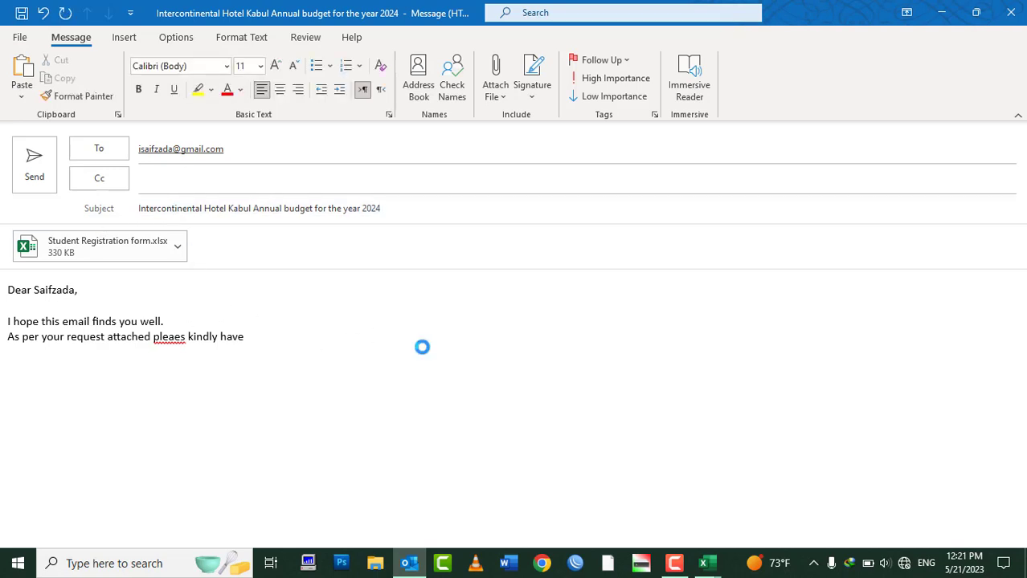
key(ctrl+v)
text(for)
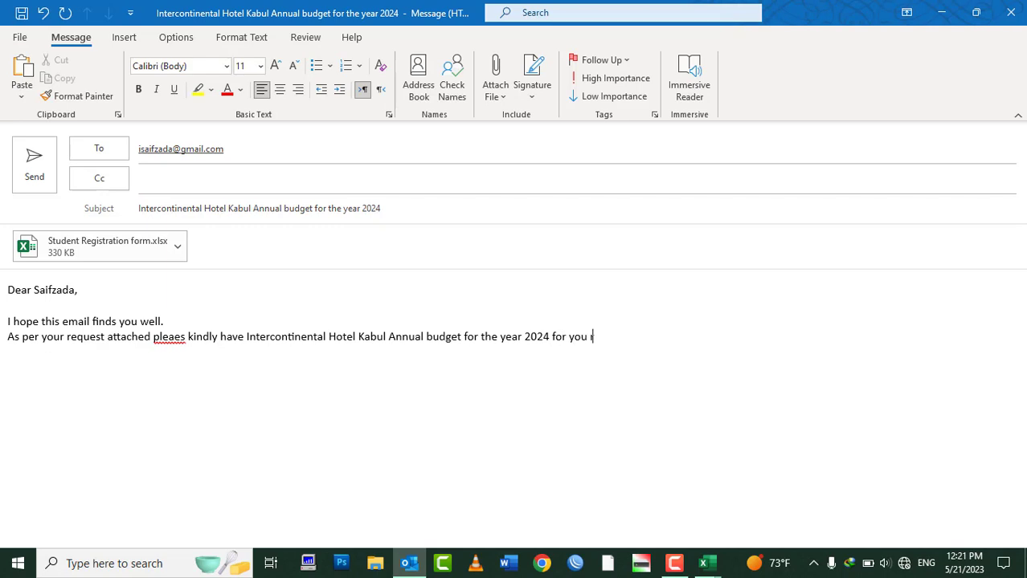
Add the 'Best regards, IT Department' sign-off and correct 'pleaes' to 'please'
key(Return)
key(Return)
text(Best ra)
key(BackSpace)
text(gards, )
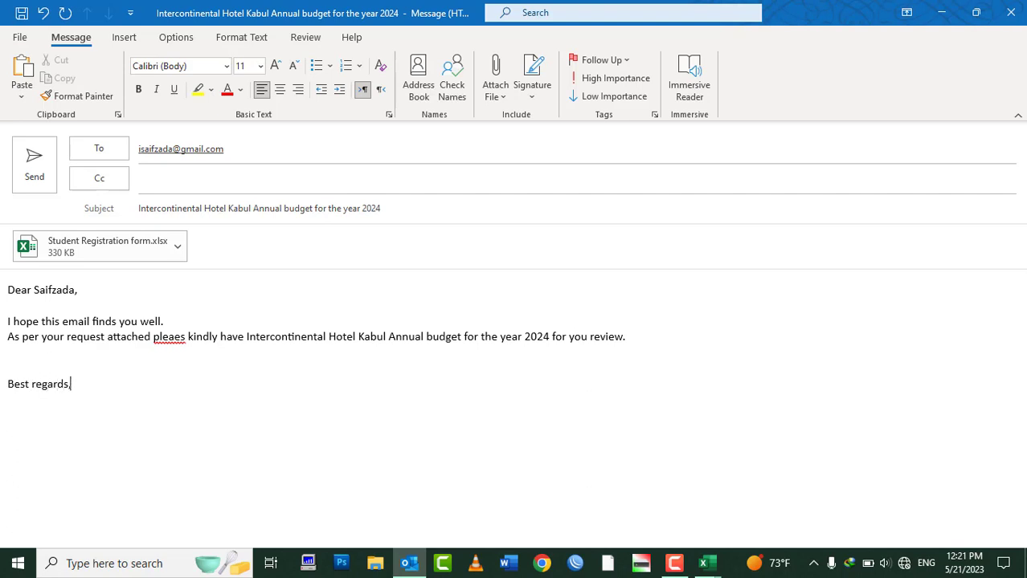
text(IT)
text( Department)
right_click(184, 338)
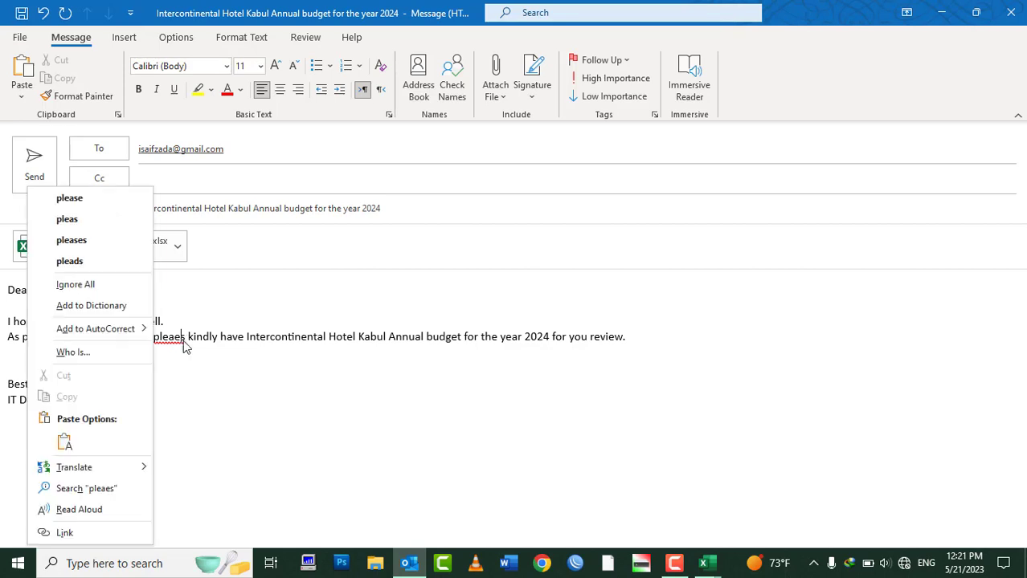
click(137, 198)
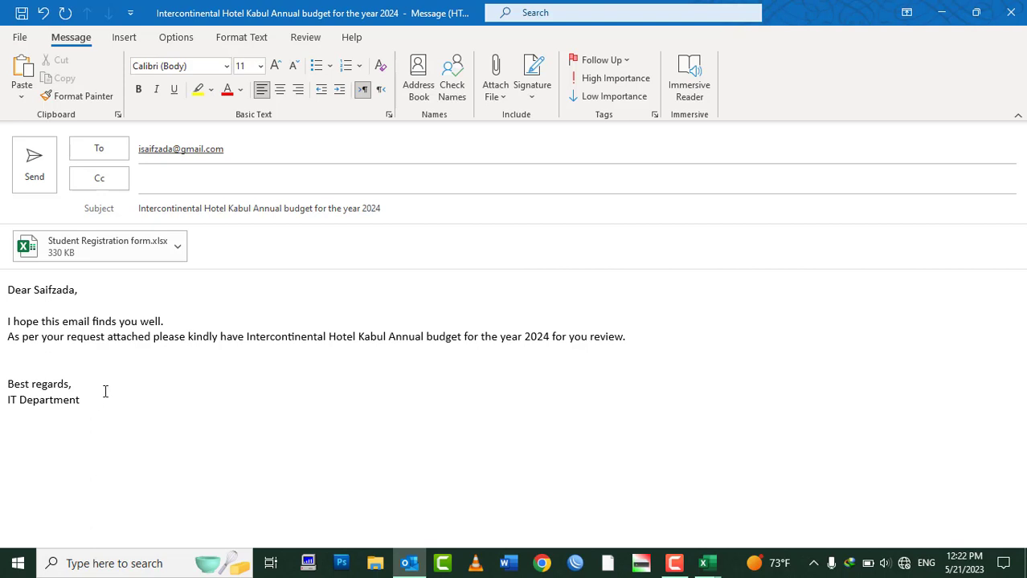
Review the recipient, subject and body, then send the budget email
click(256, 151)
click(201, 209)
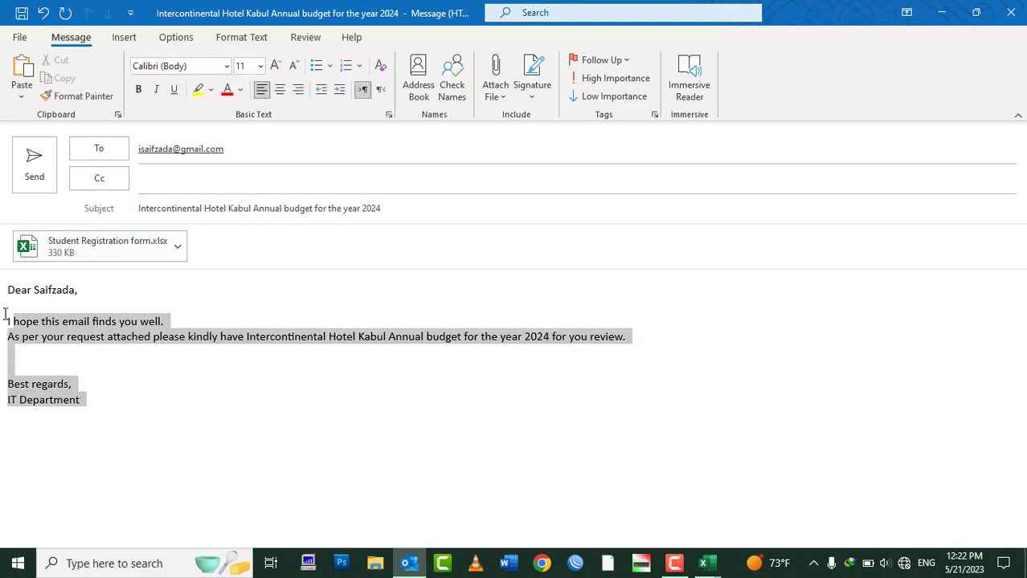
drag(139, 432, 4, 281)
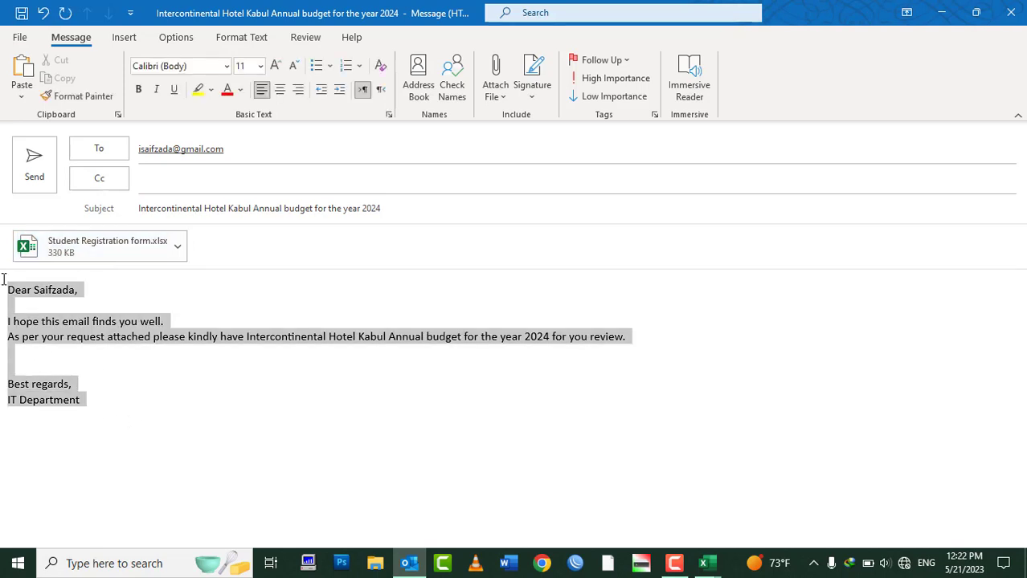
click(150, 366)
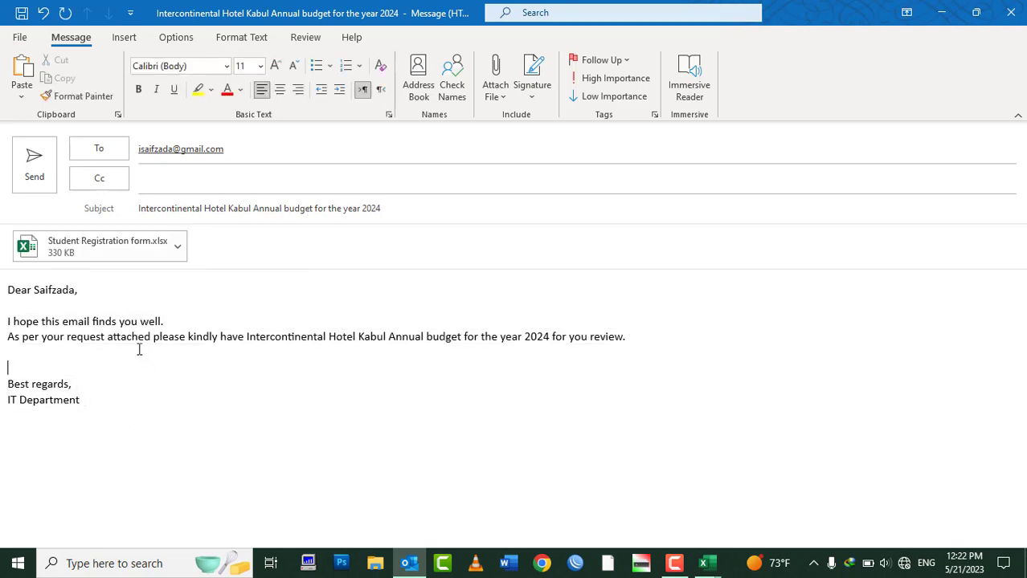
click(34, 183)
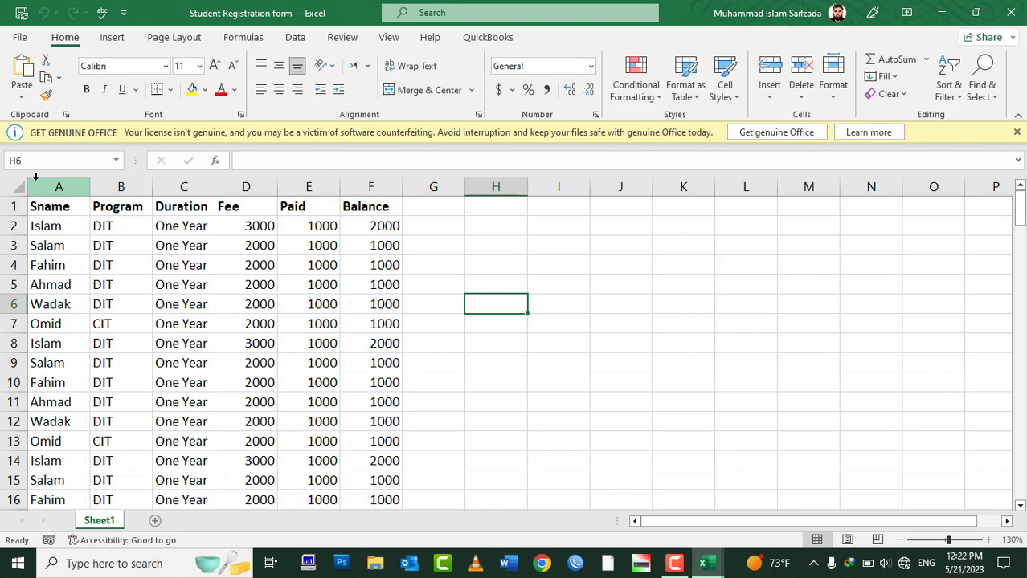
Open Outlook's Outbox and check the Send/Receive tasks showing the budget email's failed send
click(426, 572)
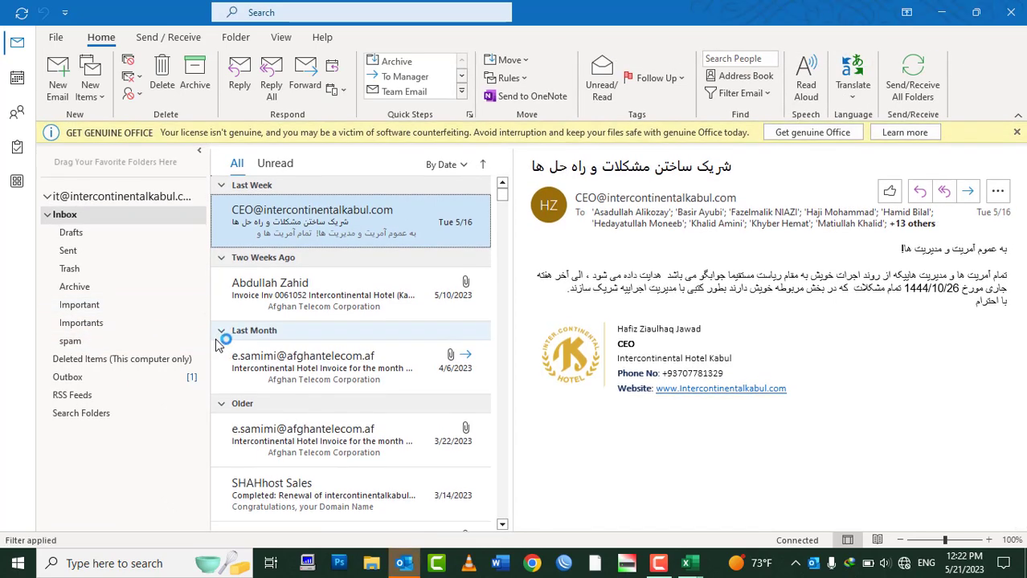
click(85, 378)
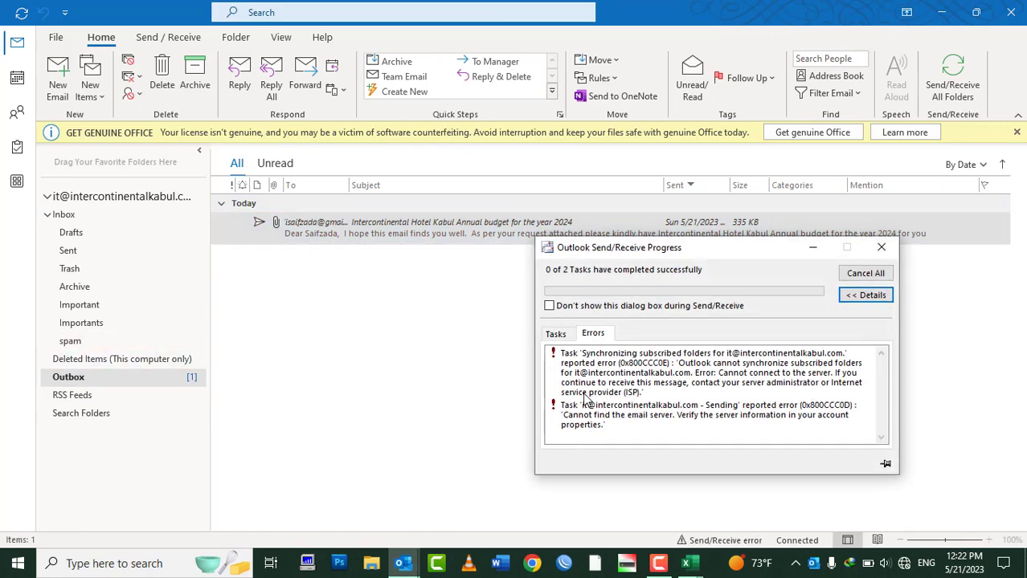
click(557, 335)
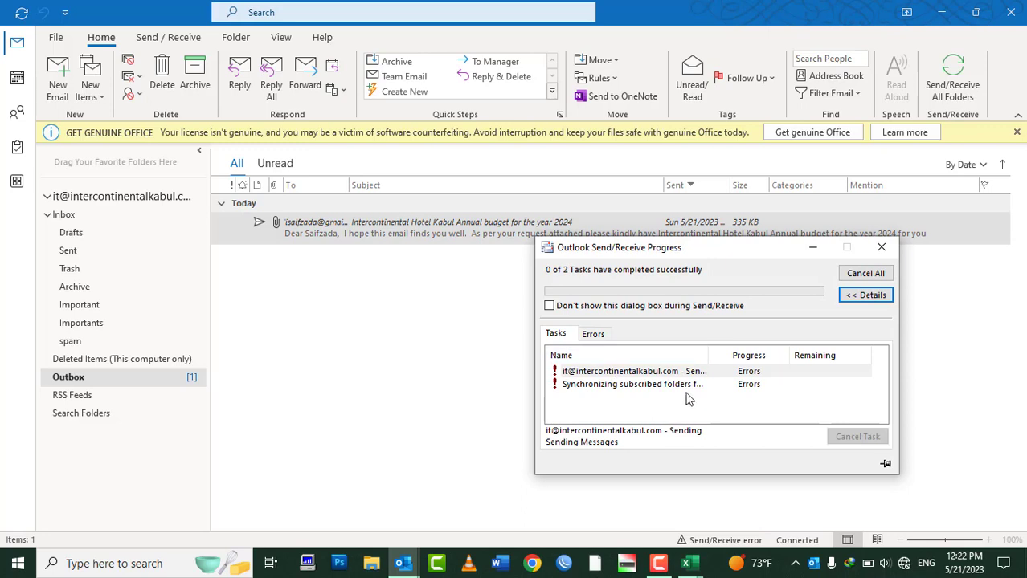
click(882, 247)
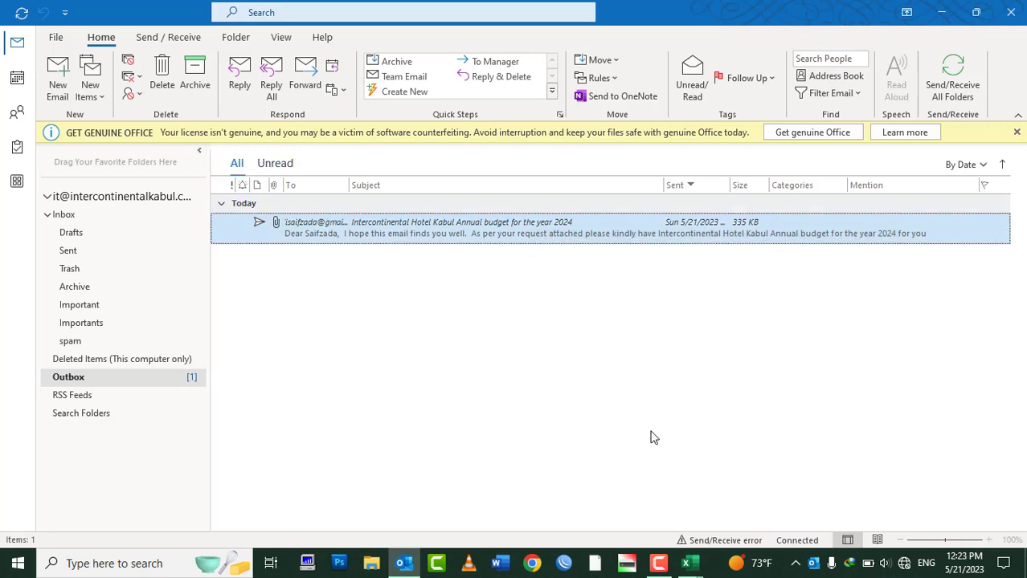
Turn Wi-Fi back on and connect to the open FNC-Dept network, then return to Outlook
click(919, 566)
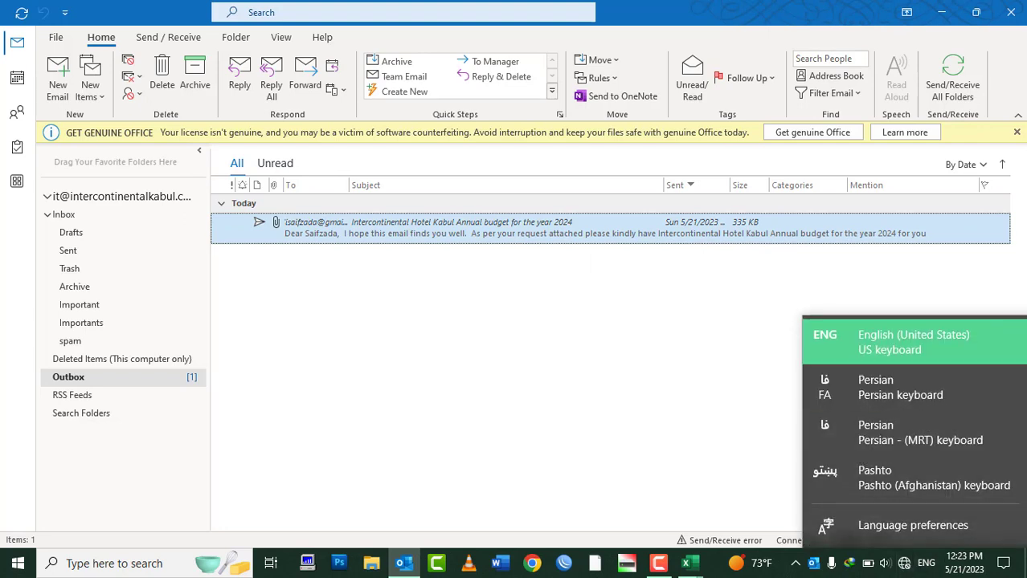
click(903, 564)
click(903, 564)
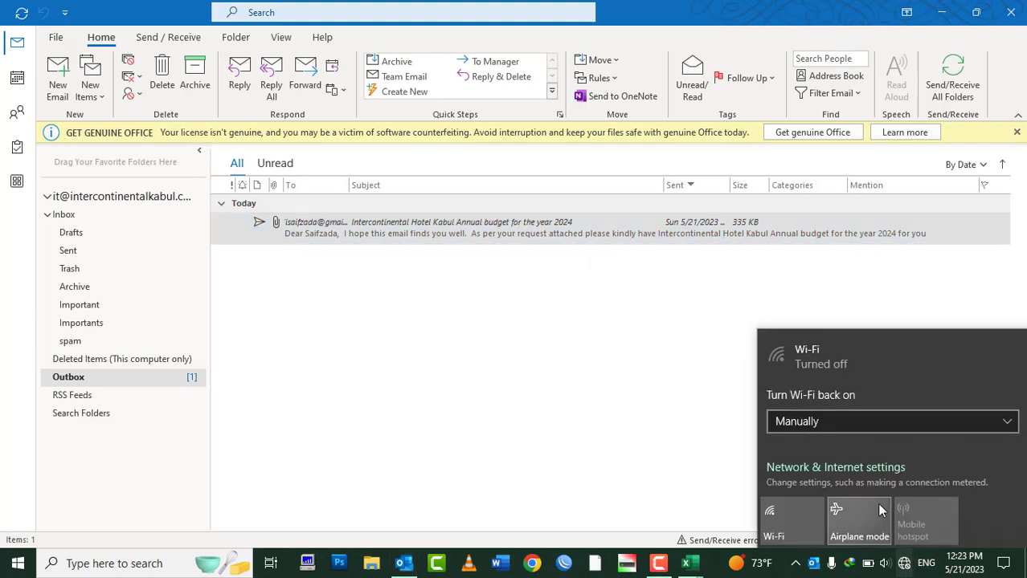
click(787, 514)
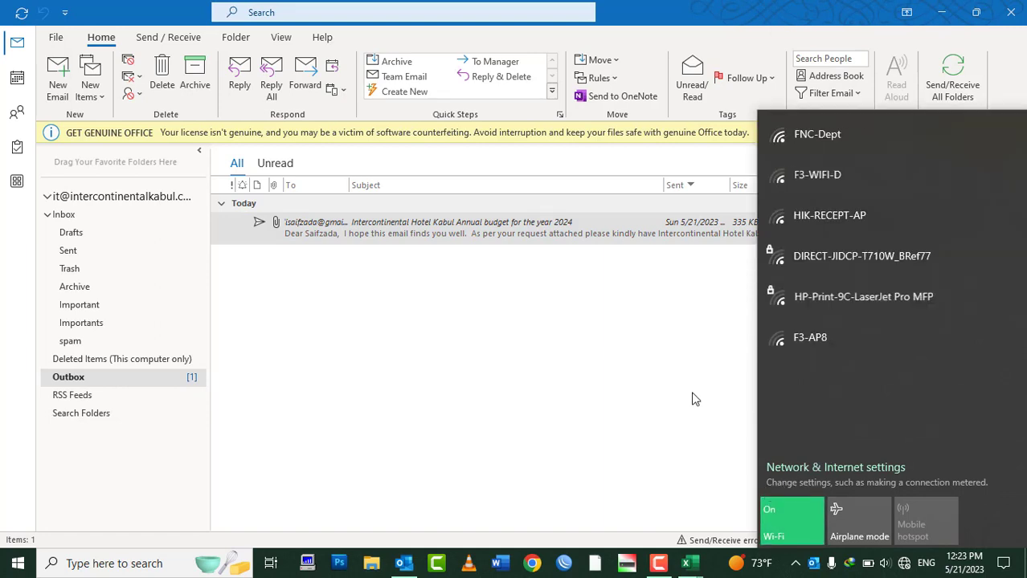
click(821, 142)
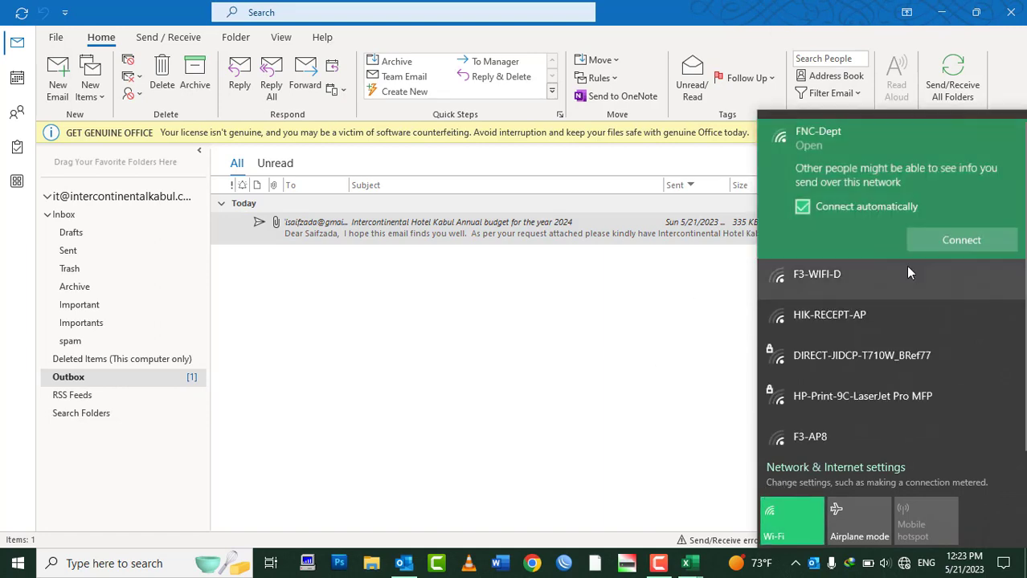
click(948, 243)
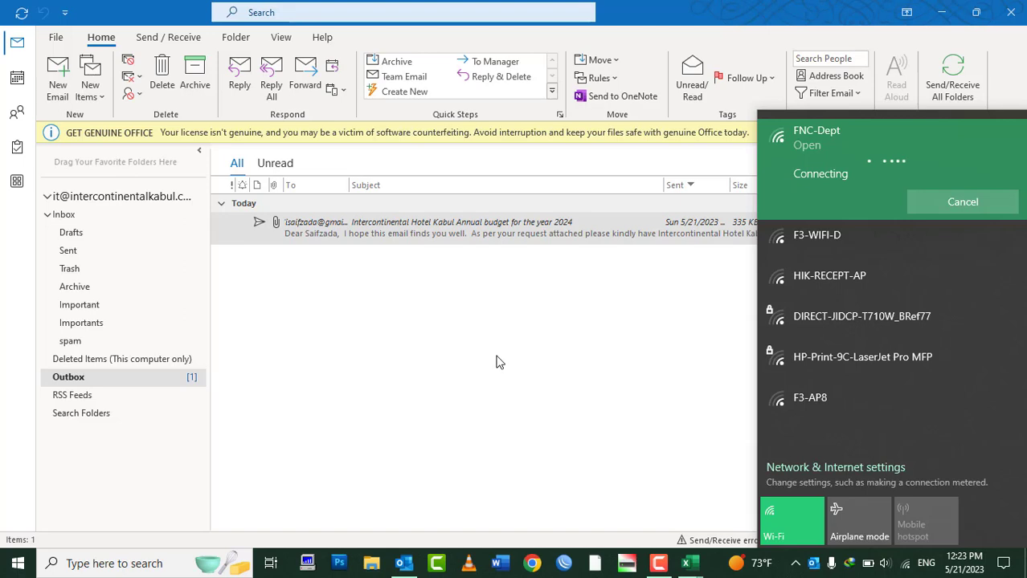
click(565, 303)
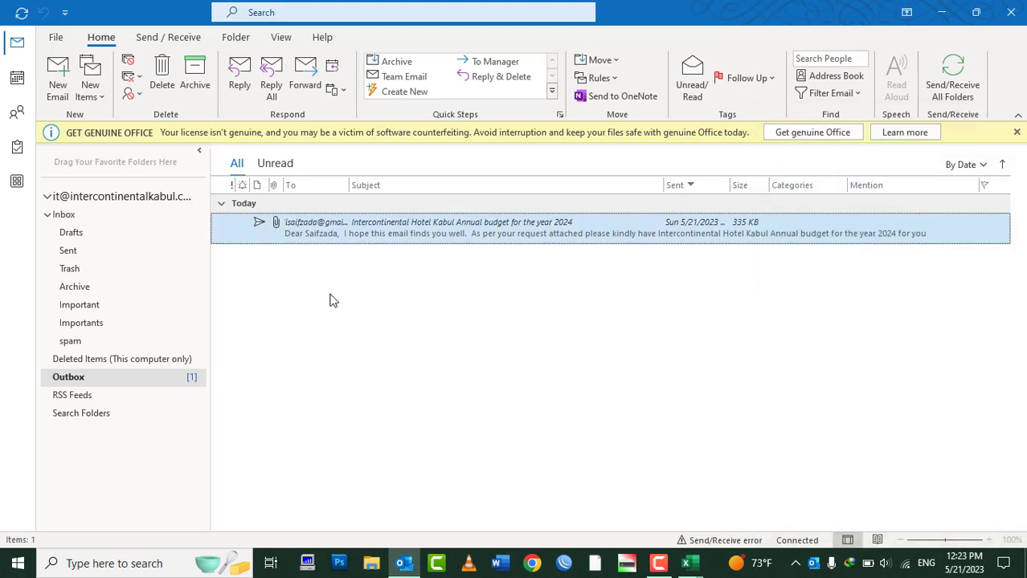
click(168, 37)
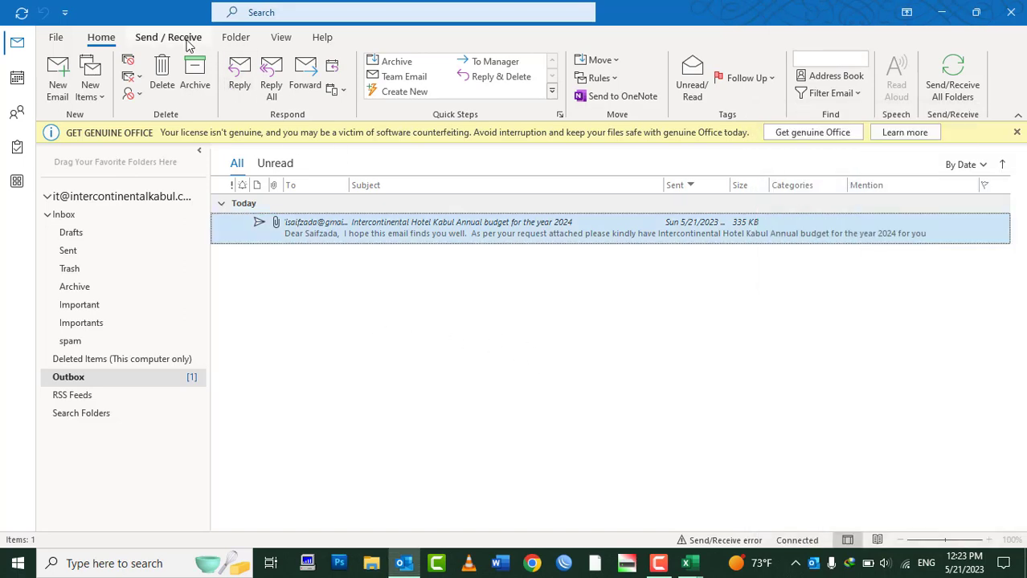
Run Send/Receive All Folders to send the queued budget email, then dismiss the progress report
click(72, 84)
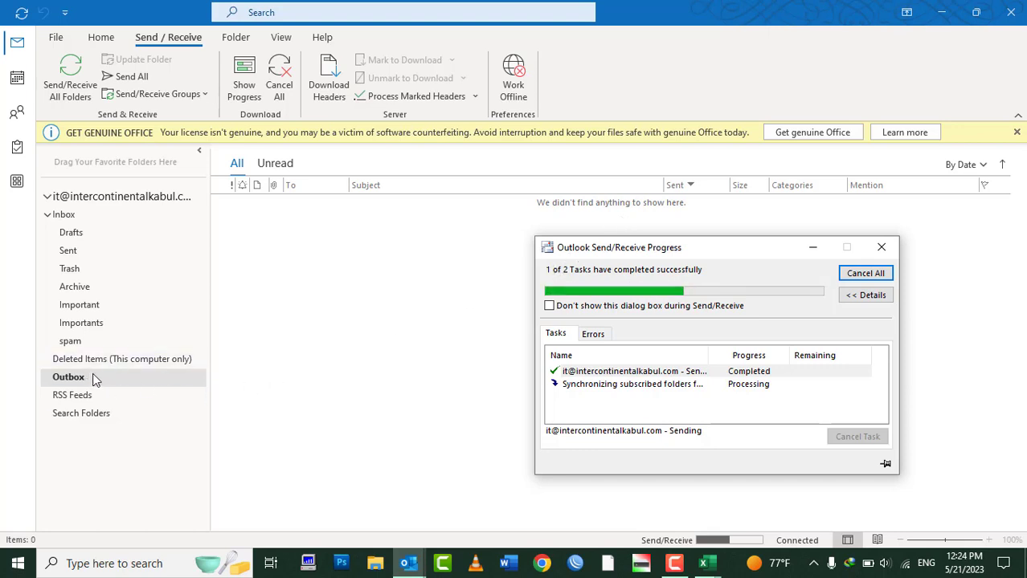
click(881, 248)
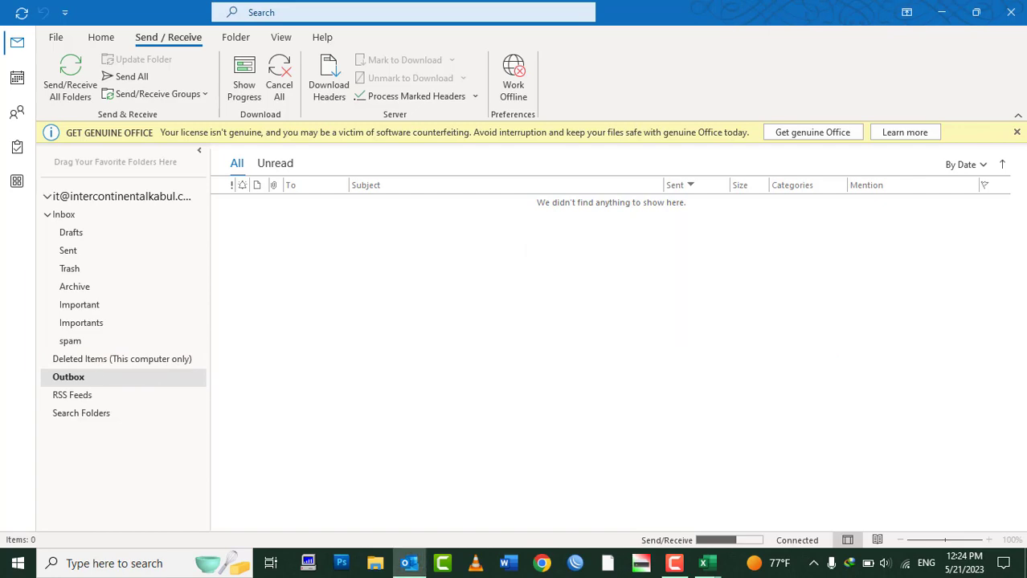
Close Outlook and minimize the Student Registration form workbook, leaving Book1 showing
click(1011, 14)
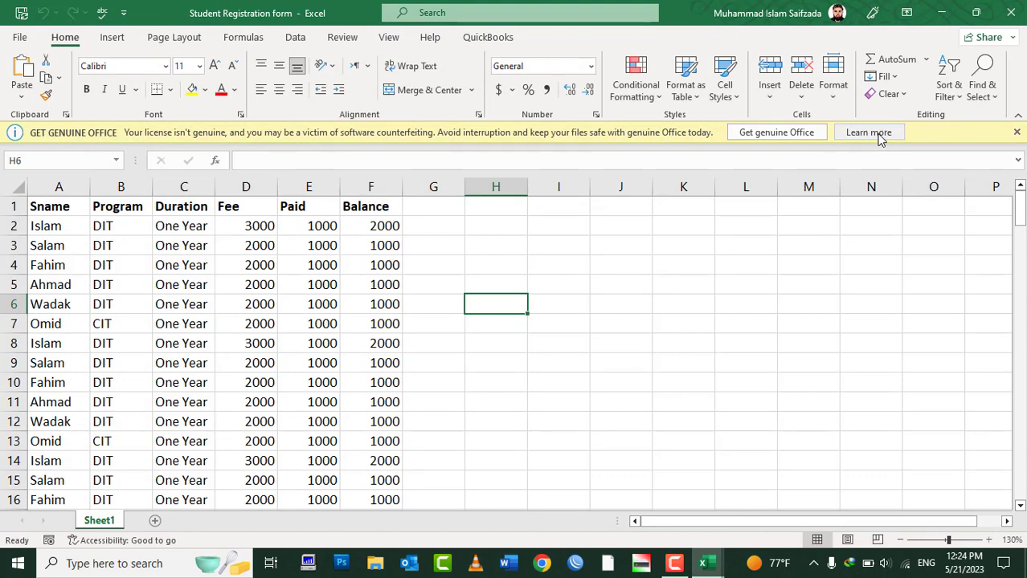
click(938, 18)
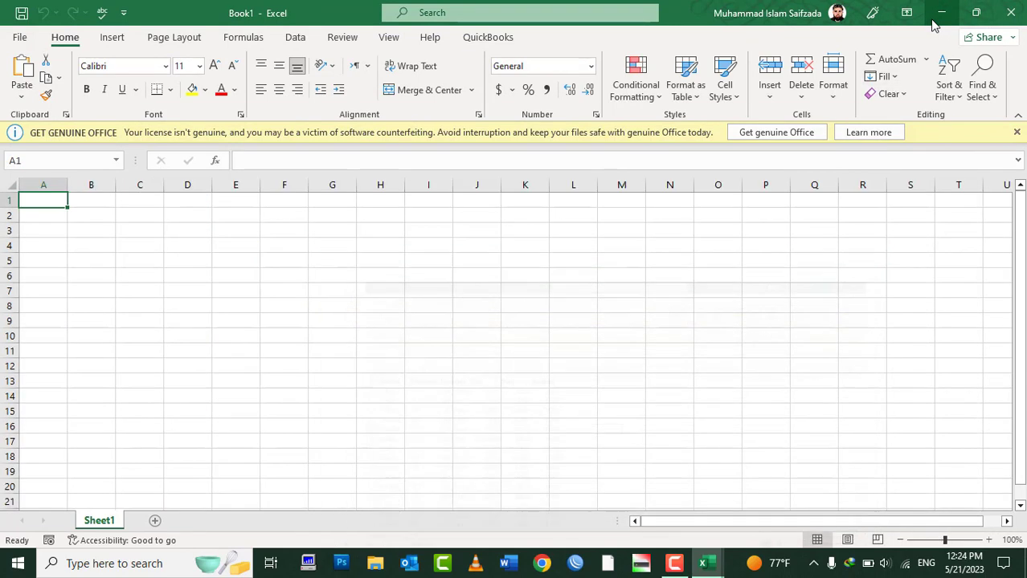
click(541, 563)
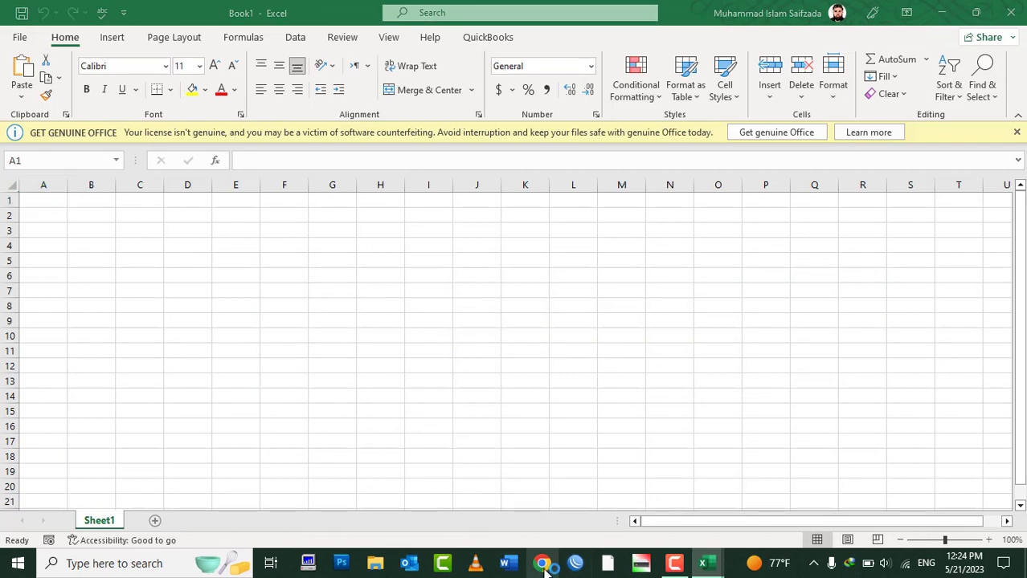
Go to gmail.com and sign in to the saved Google account with its password
text(gmail)
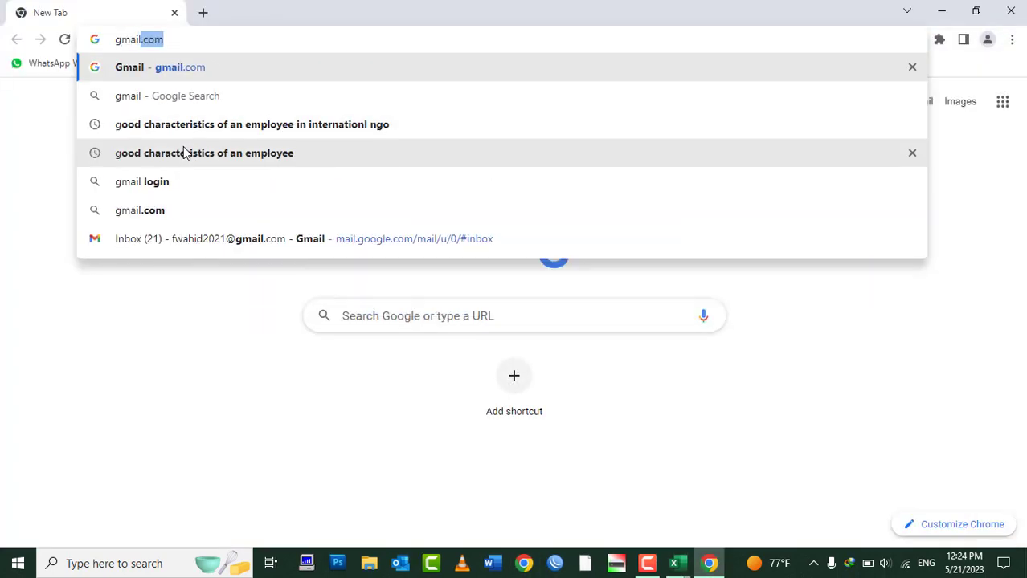
key(Return)
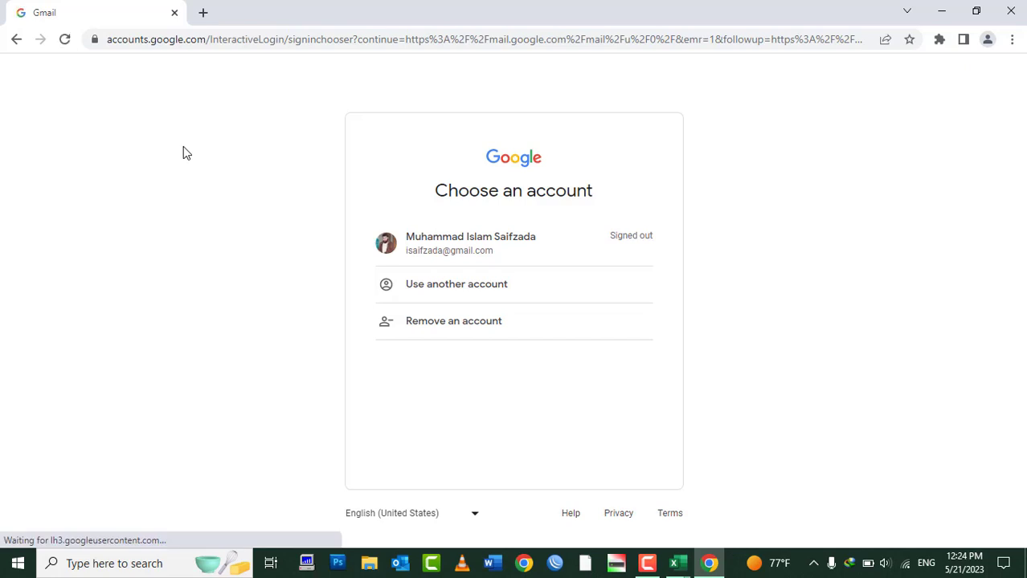
click(484, 265)
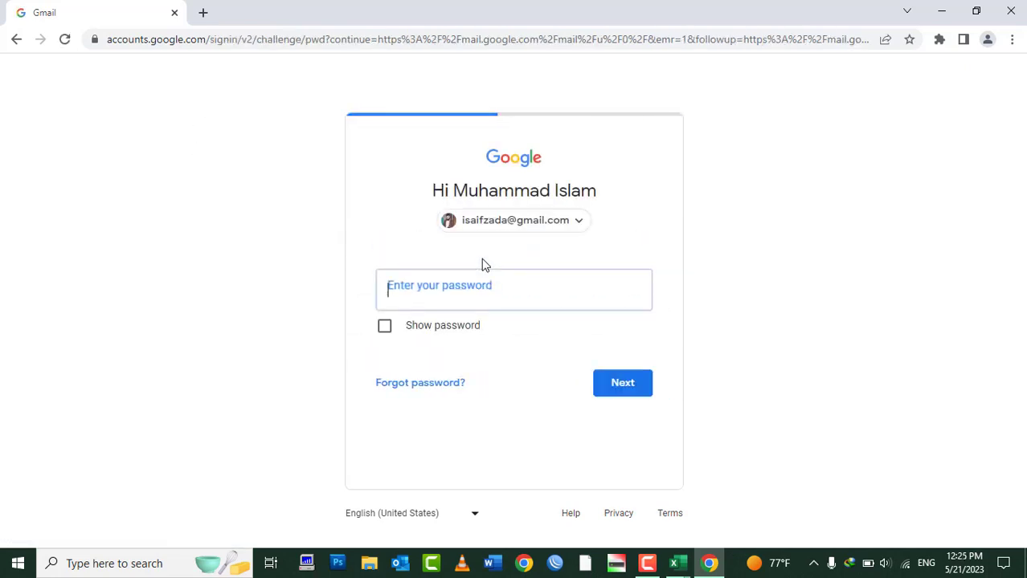
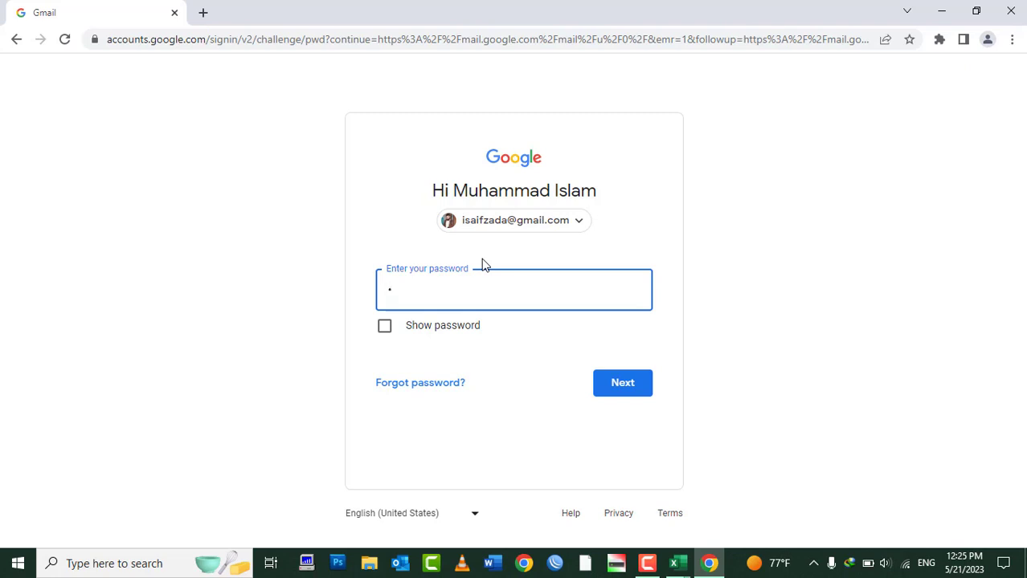
key(Return)
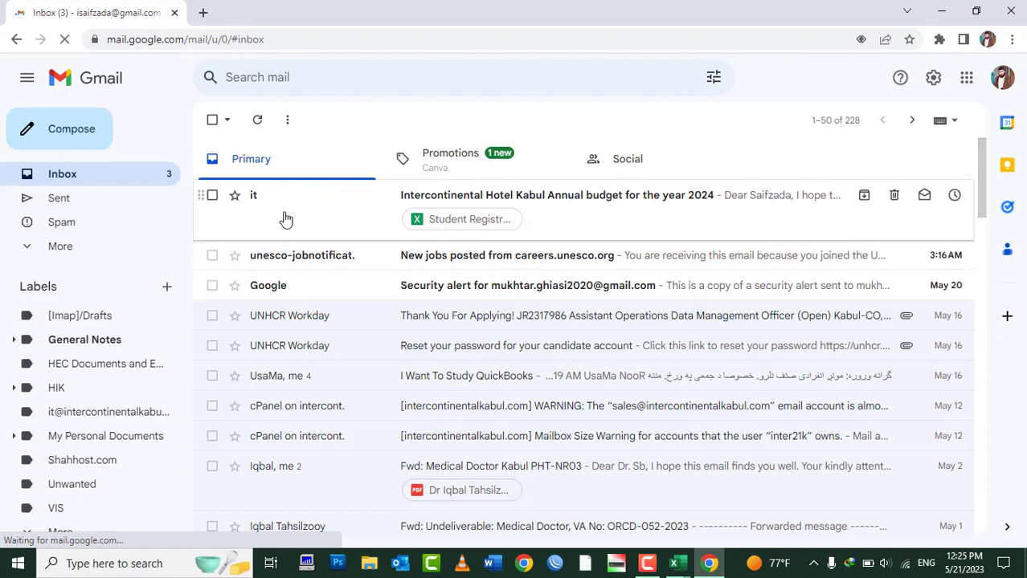
Open the Intercontinental Hotel Kabul budget email and scroll down to its Excel attachment
mouse_move(291, 264)
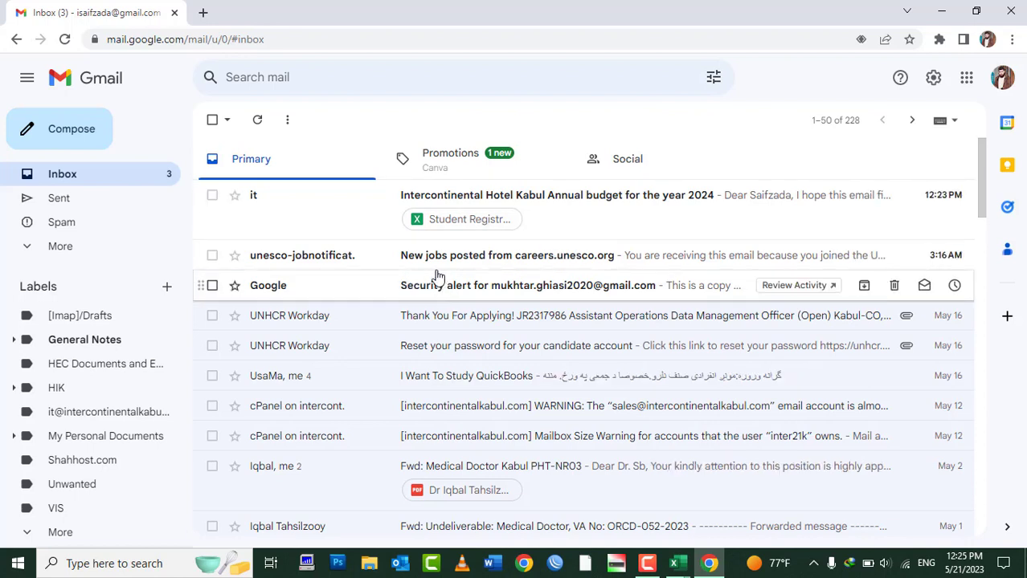
click(339, 194)
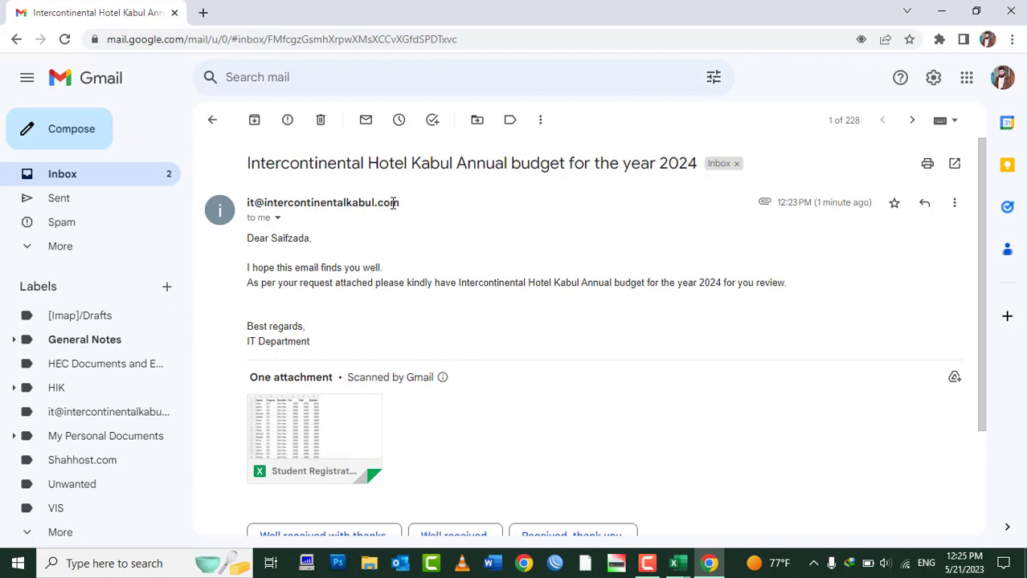
mouse_move(393, 204)
scroll(298, 402, down, 2)
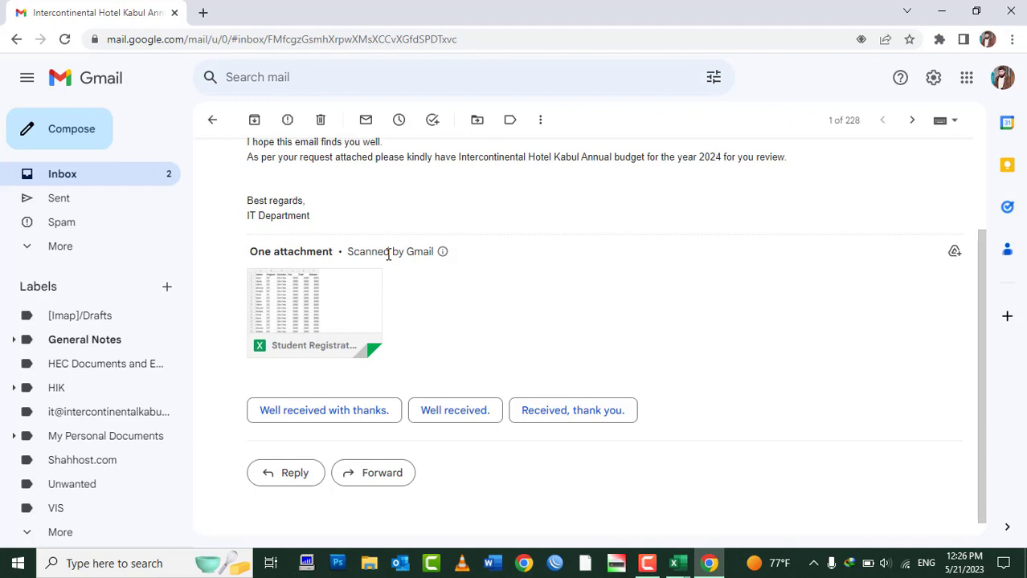
Return to the inbox, sign out of the Google account and close Chrome
click(122, 178)
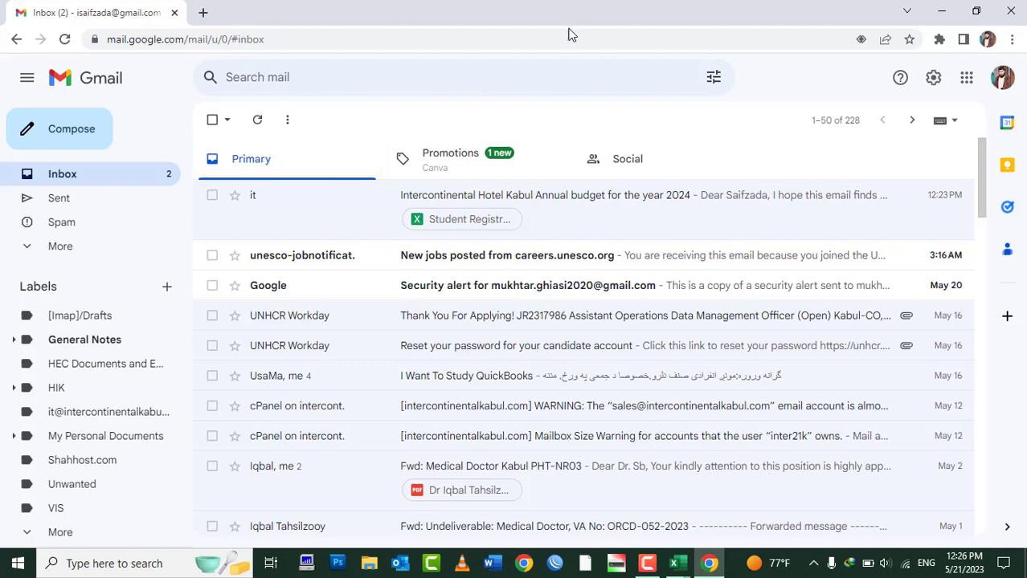
click(1002, 77)
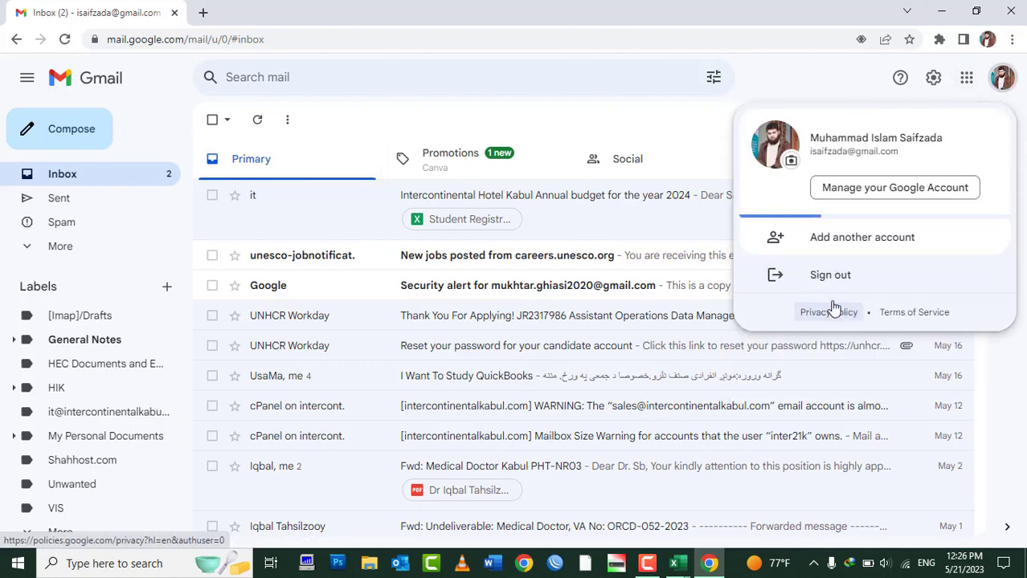
click(836, 276)
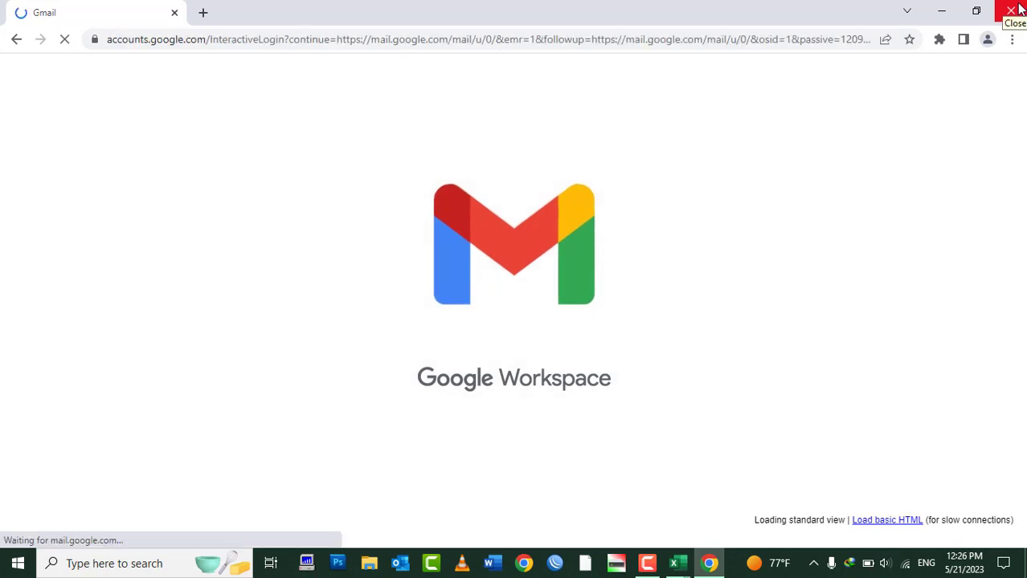
click(1011, 12)
Review Book1's File > Share > Email send options, then close the blank workbook
click(562, 354)
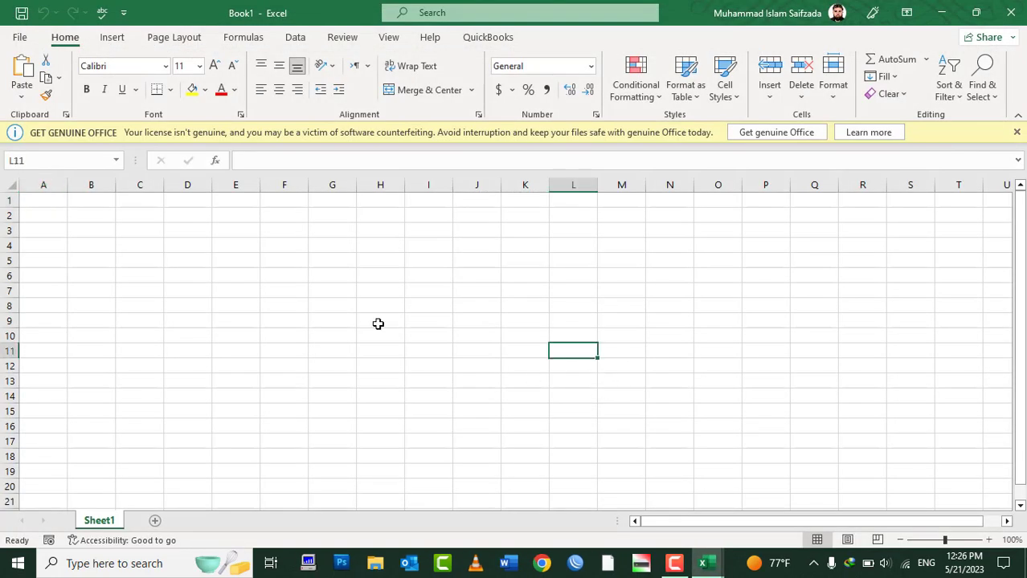
click(47, 202)
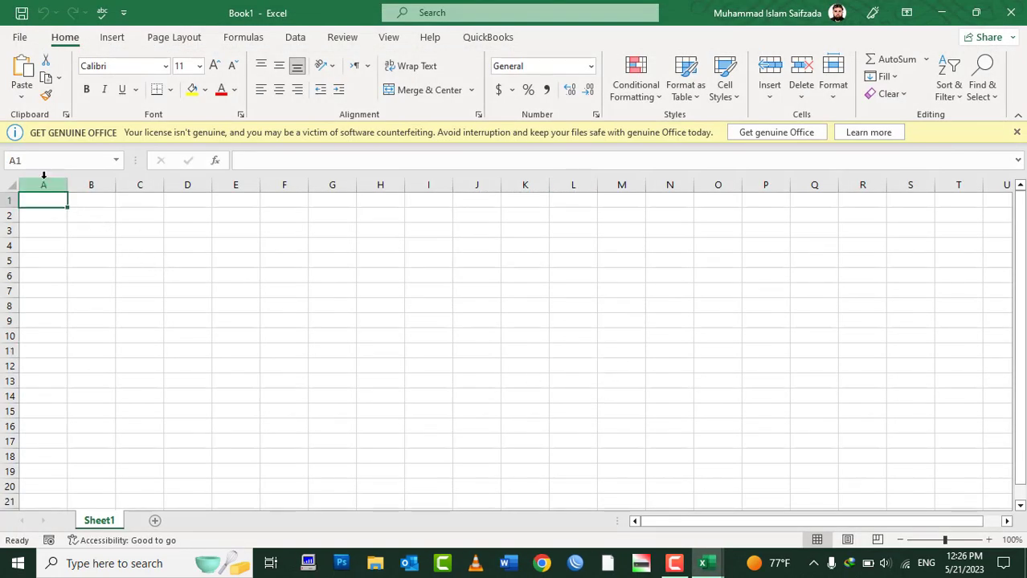
click(20, 38)
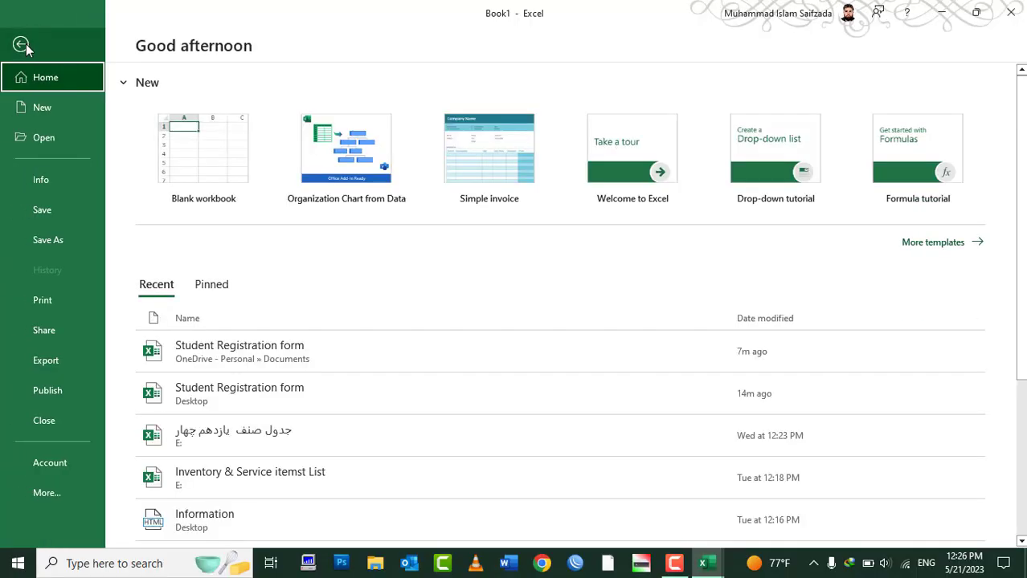
click(48, 340)
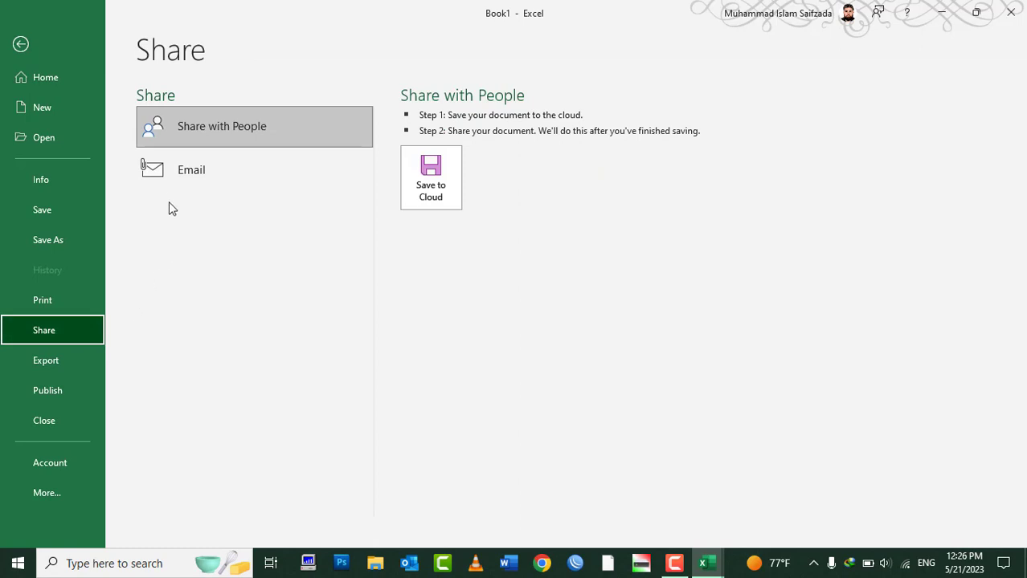
click(179, 172)
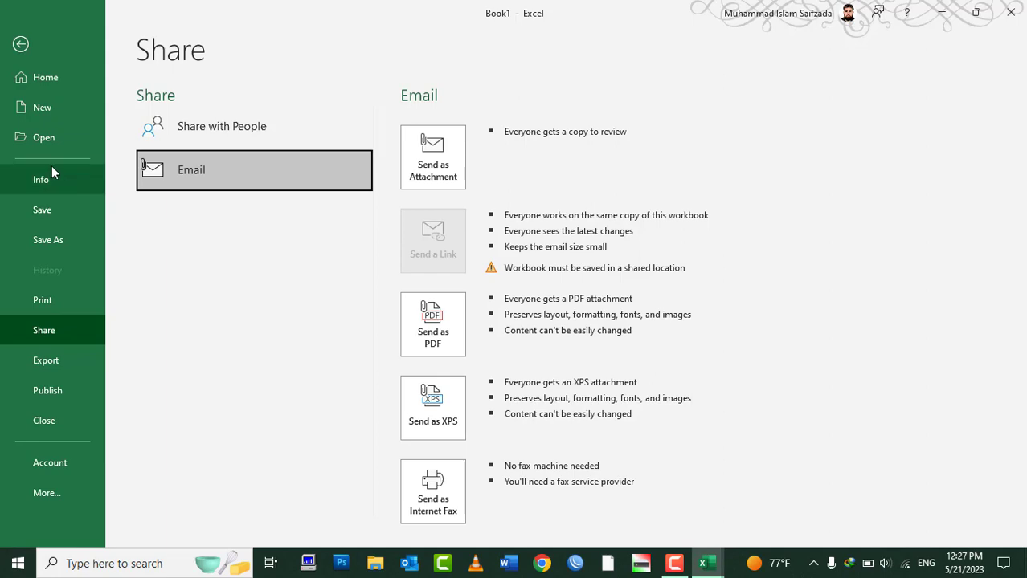
click(66, 420)
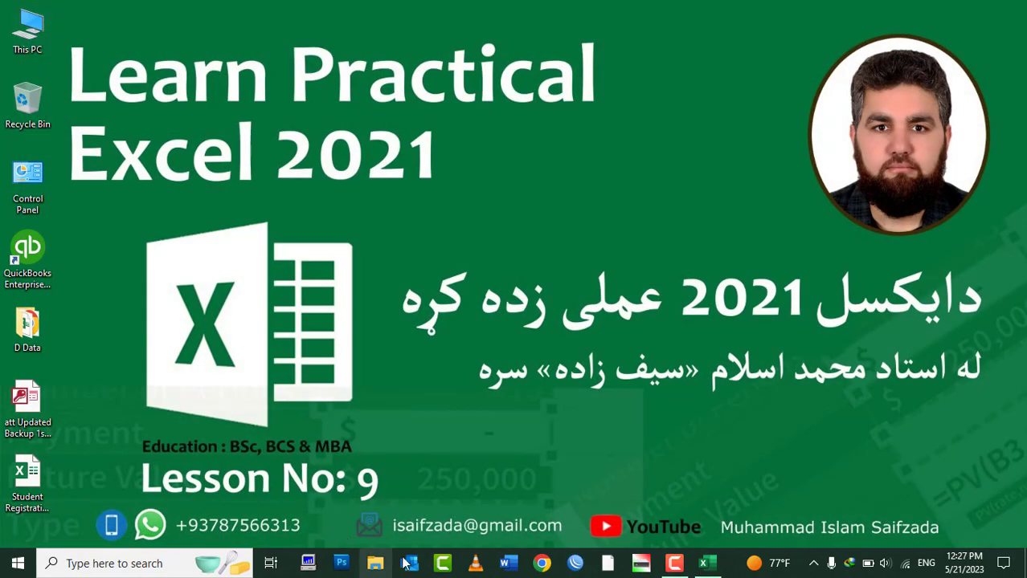
Bring back the Student Registration form workbook and close it with Ctrl+W
click(711, 567)
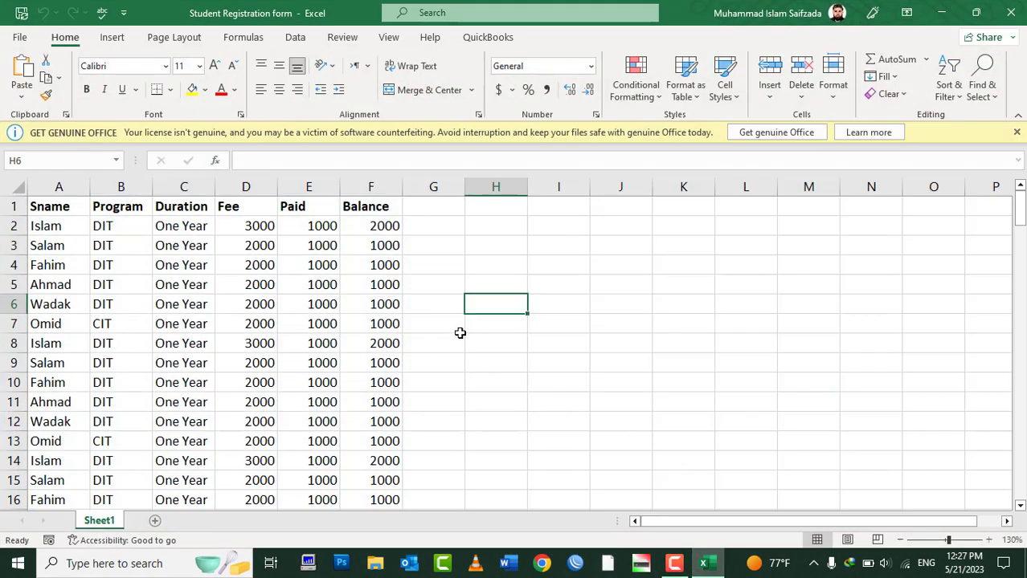
click(20, 37)
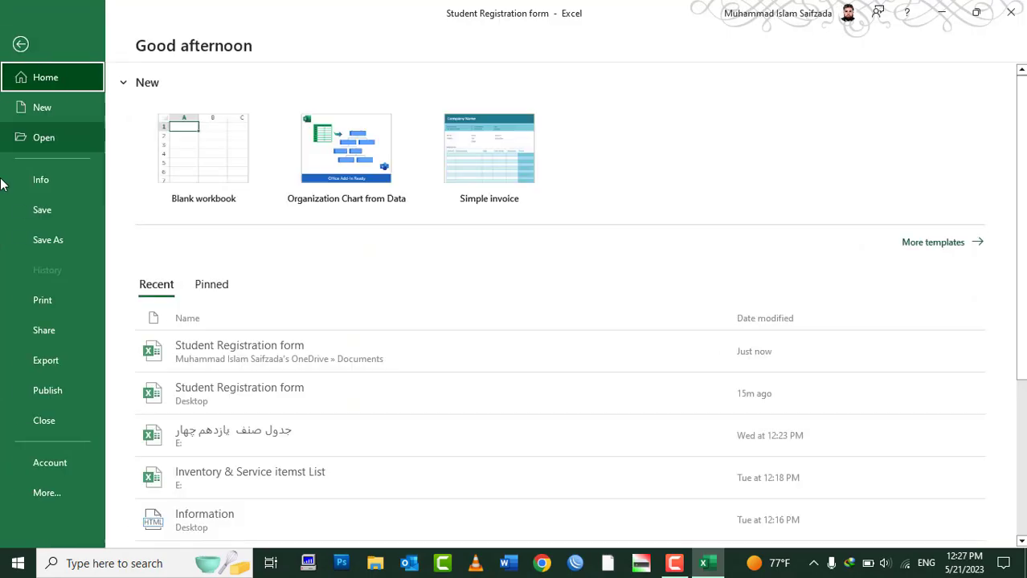
key(Escape)
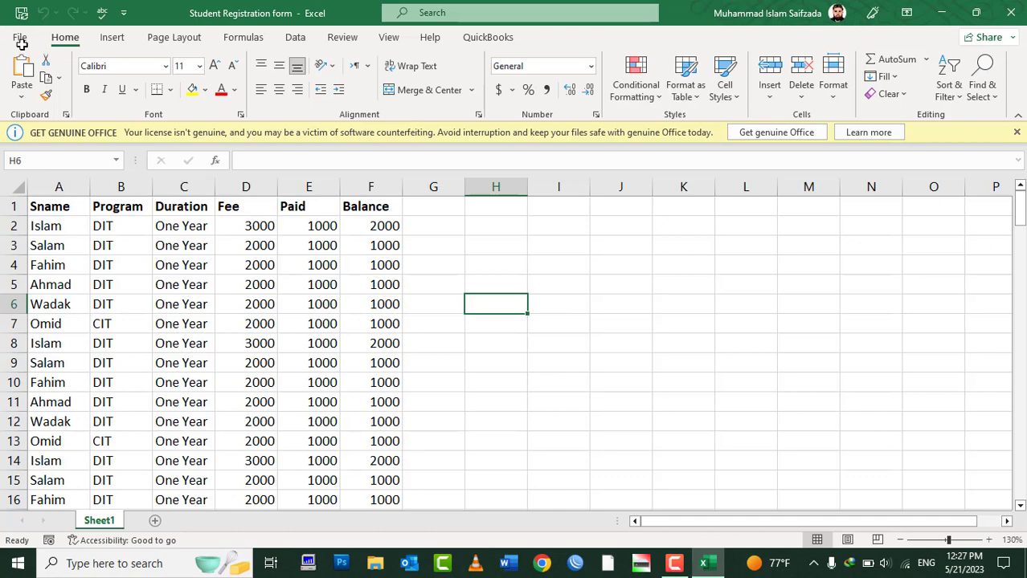
key(ctrl+w)
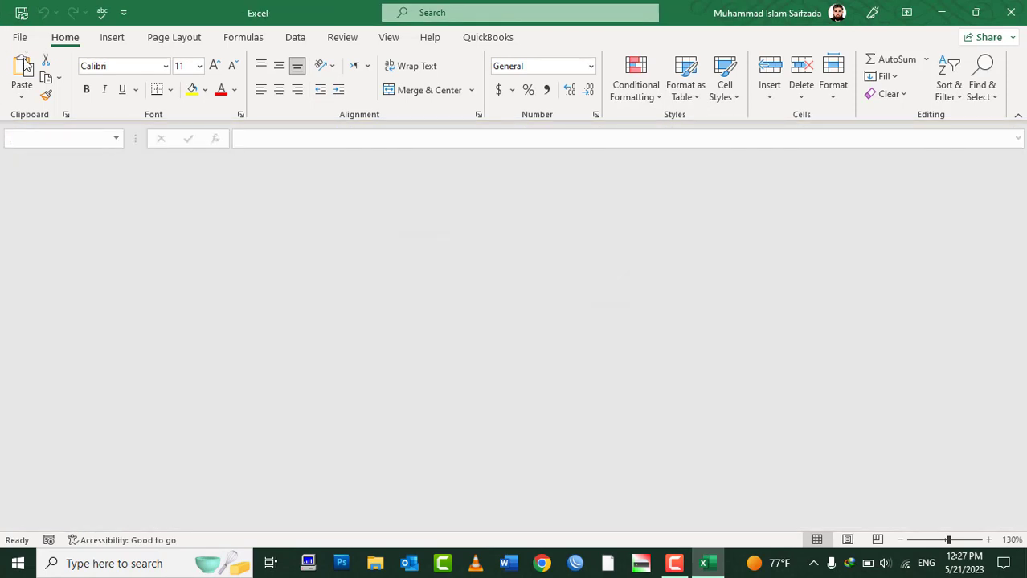
Reopen Student Registration form from OneDrive - Personal > Documents
click(22, 40)
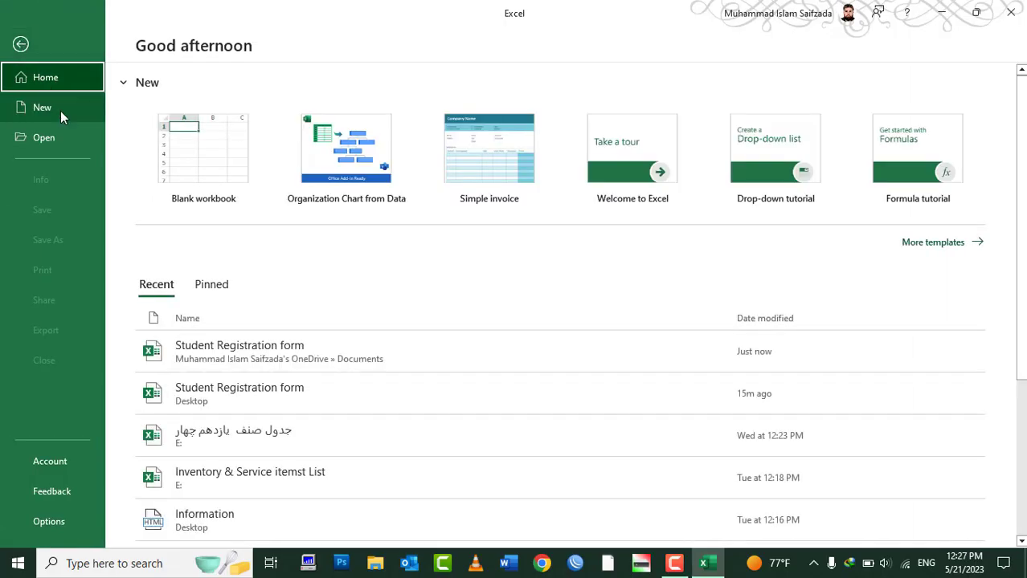
click(44, 138)
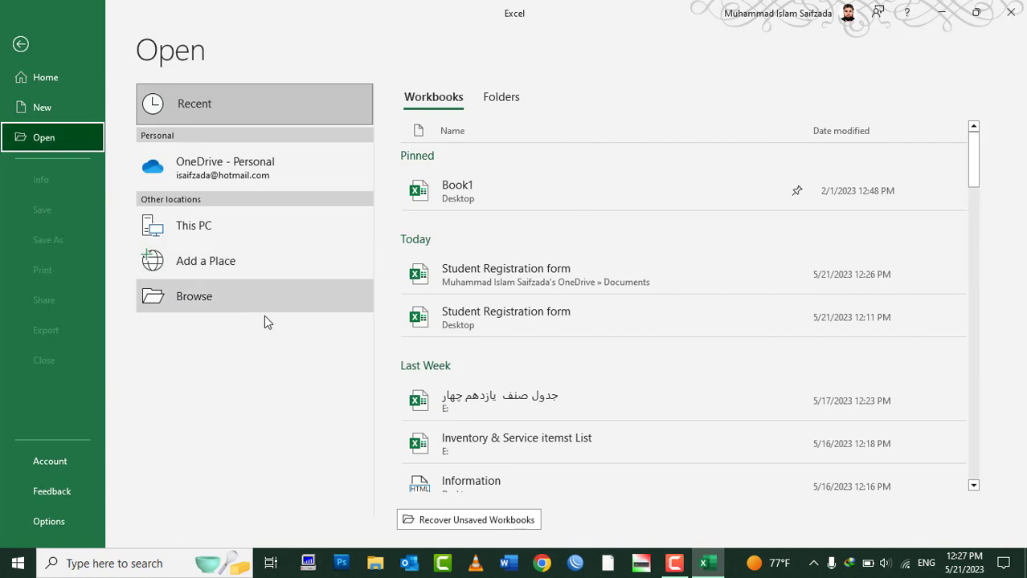
click(227, 182)
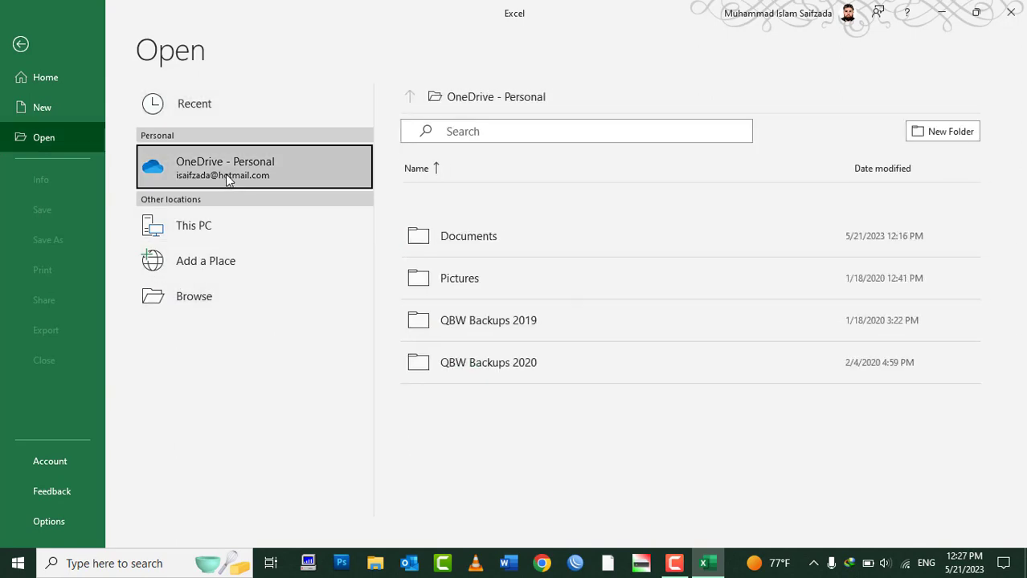
click(488, 235)
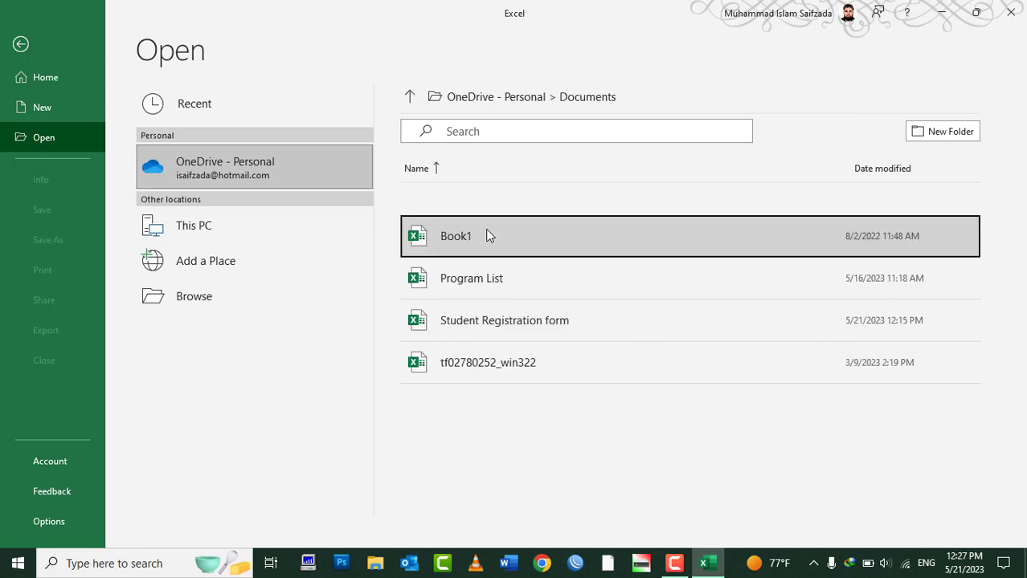
click(524, 324)
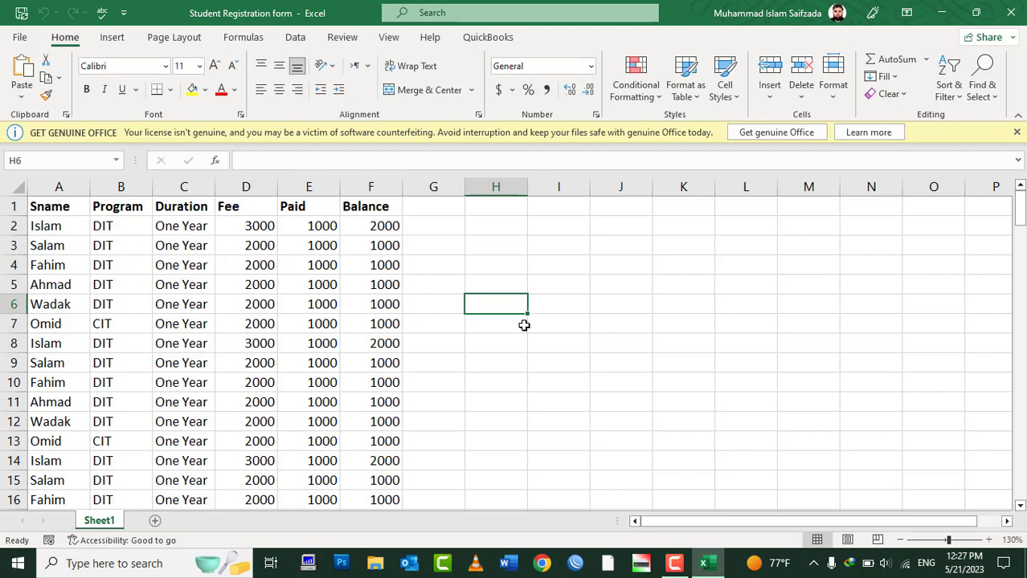
Use File > Share > Email > Send a Link to create an Outlook message with the OneDrive link
click(20, 38)
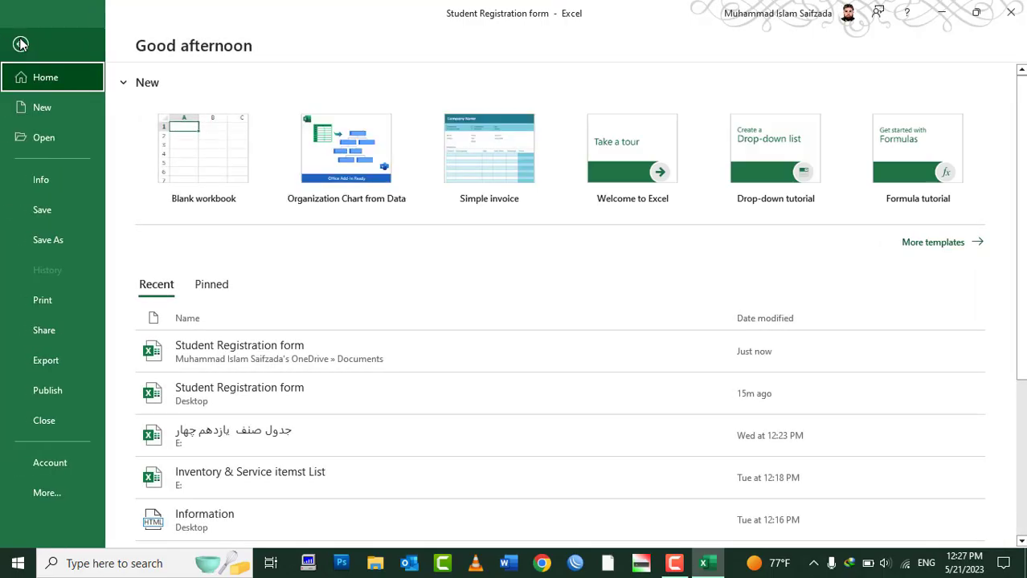
click(77, 331)
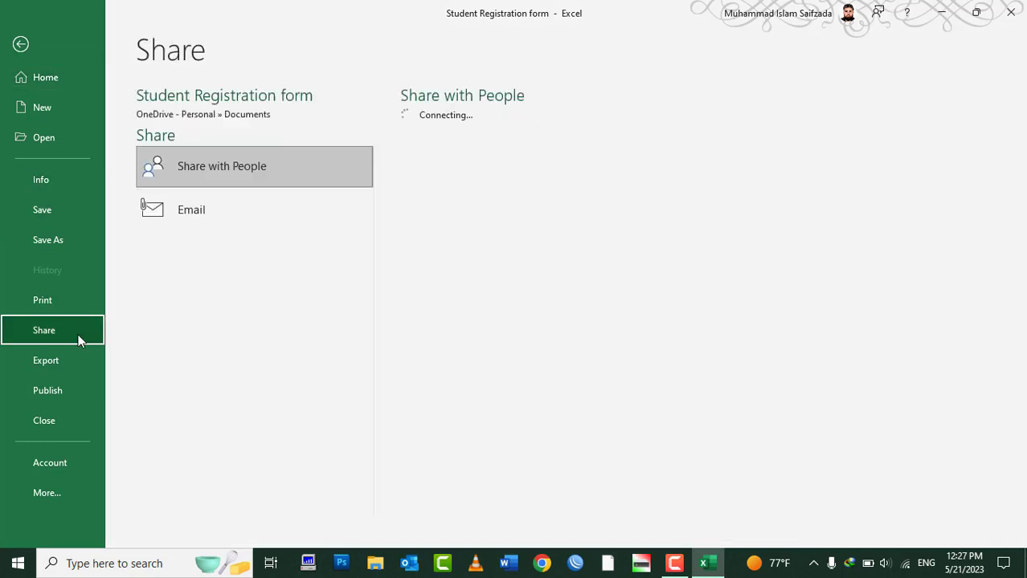
click(192, 210)
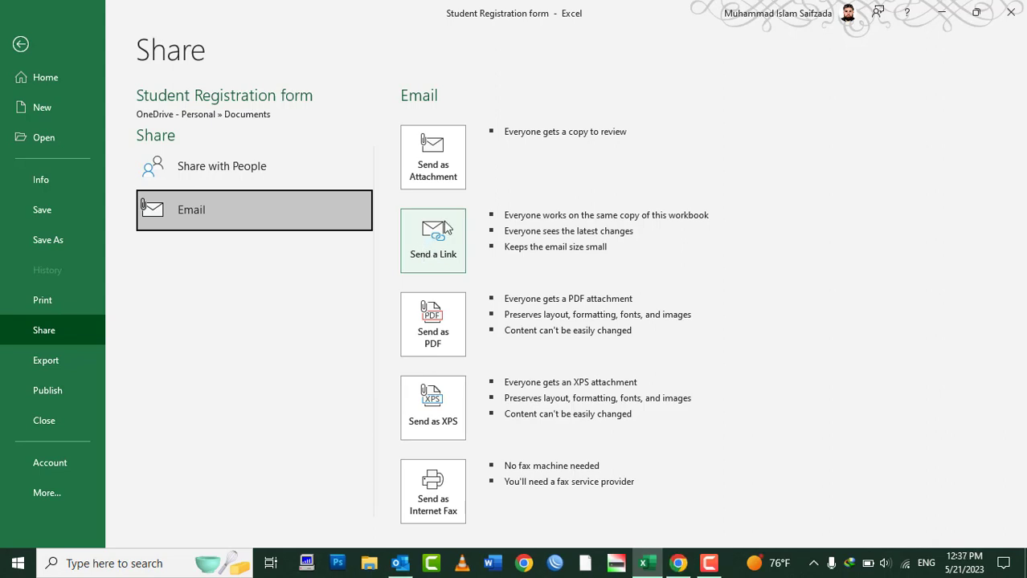
click(443, 223)
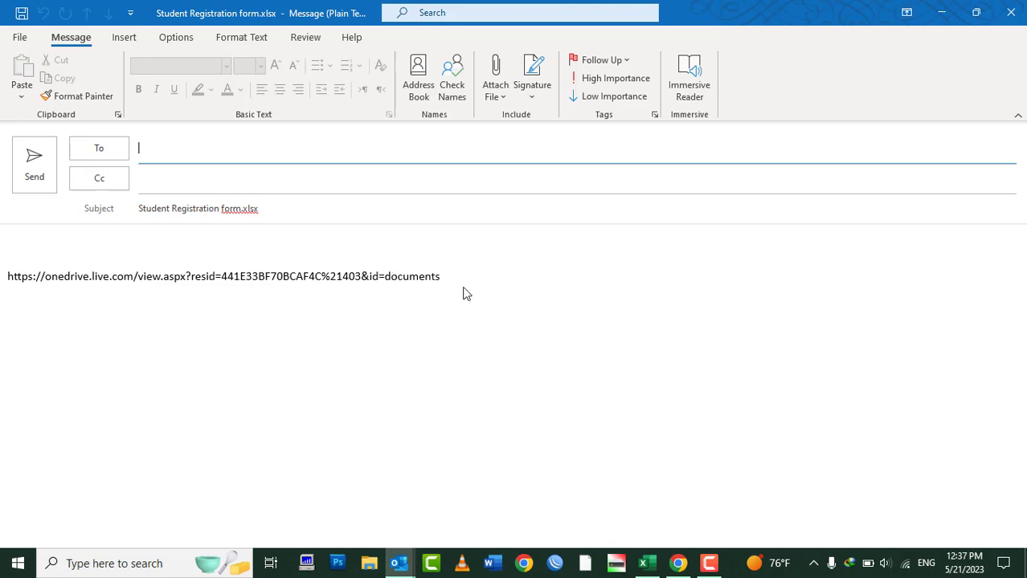
Enter the recipient's Gmail address in the To field and accept the autocomplete suggestion
click(164, 141)
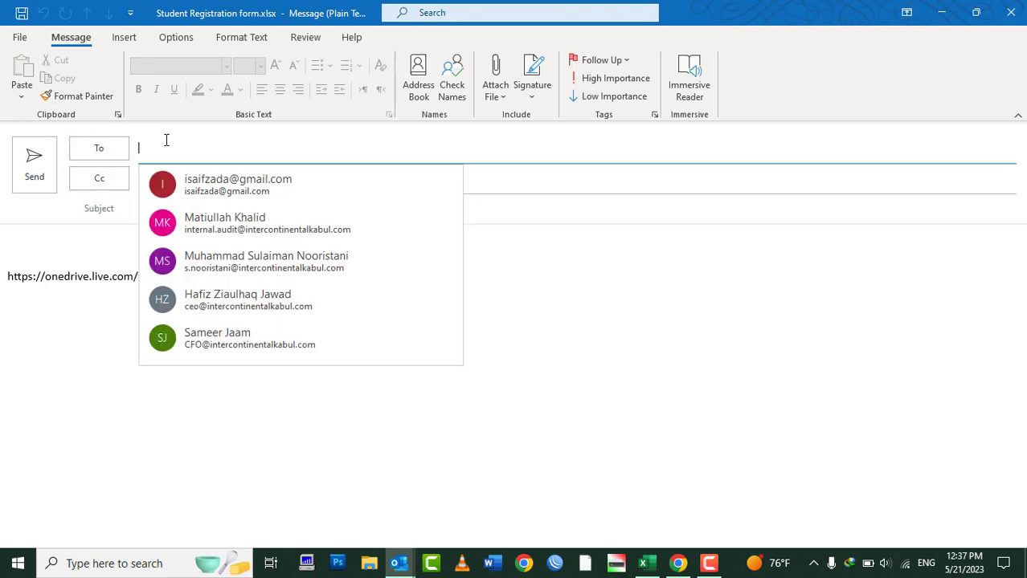
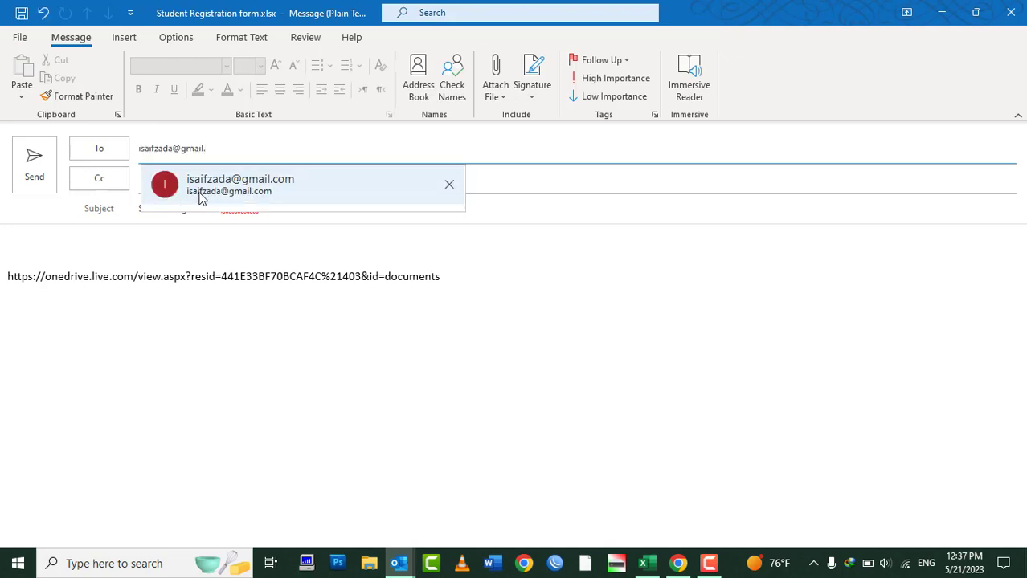
click(213, 191)
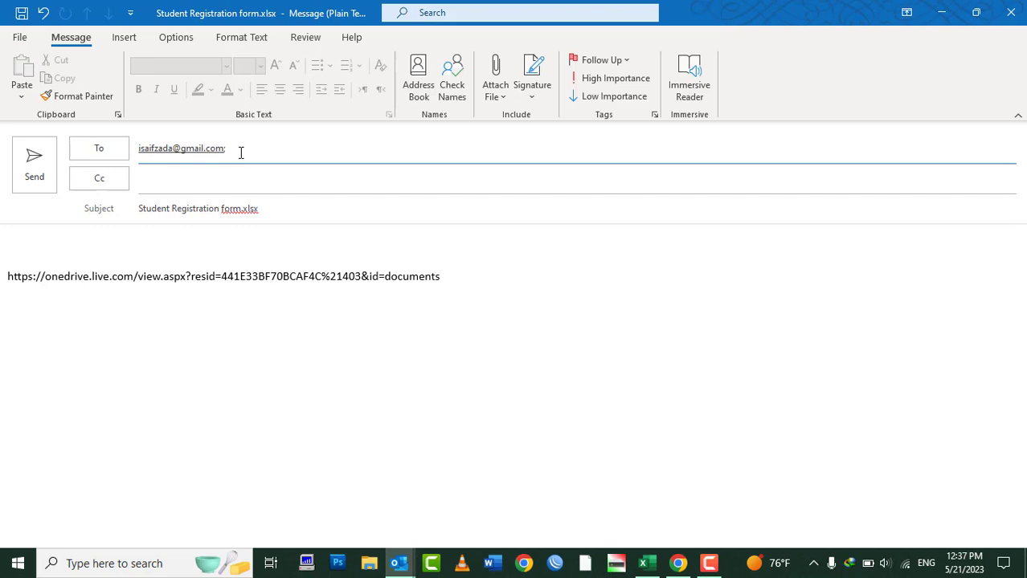
click(210, 179)
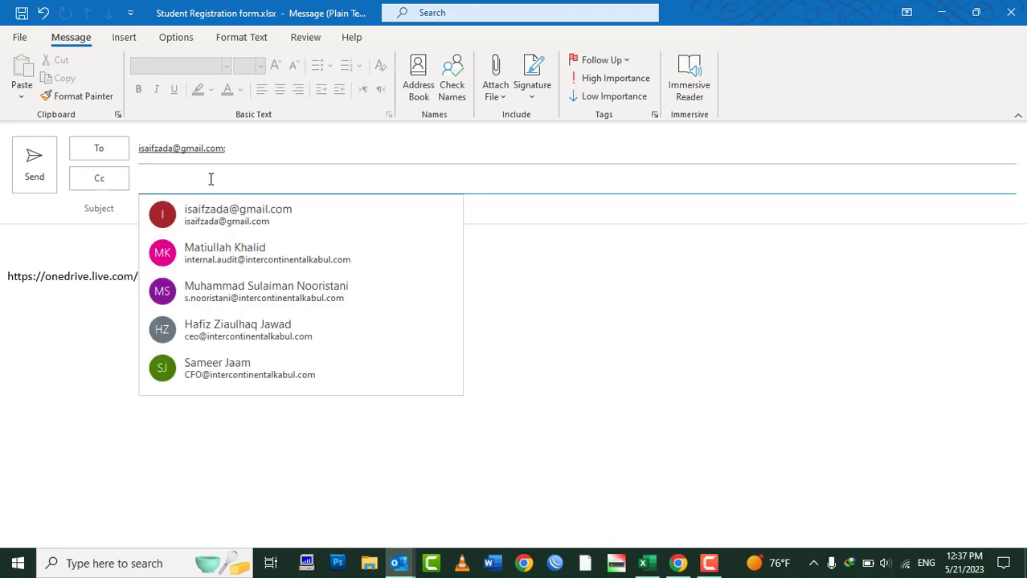
click(708, 266)
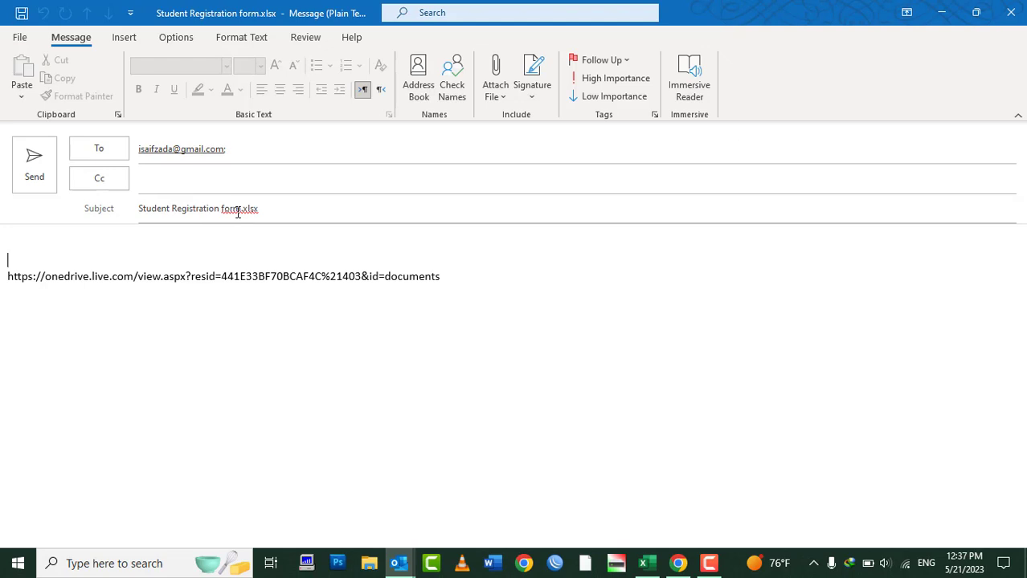
Type the greeting 'Dear Sir/Madam,' on the first line of the message body
click(25, 245)
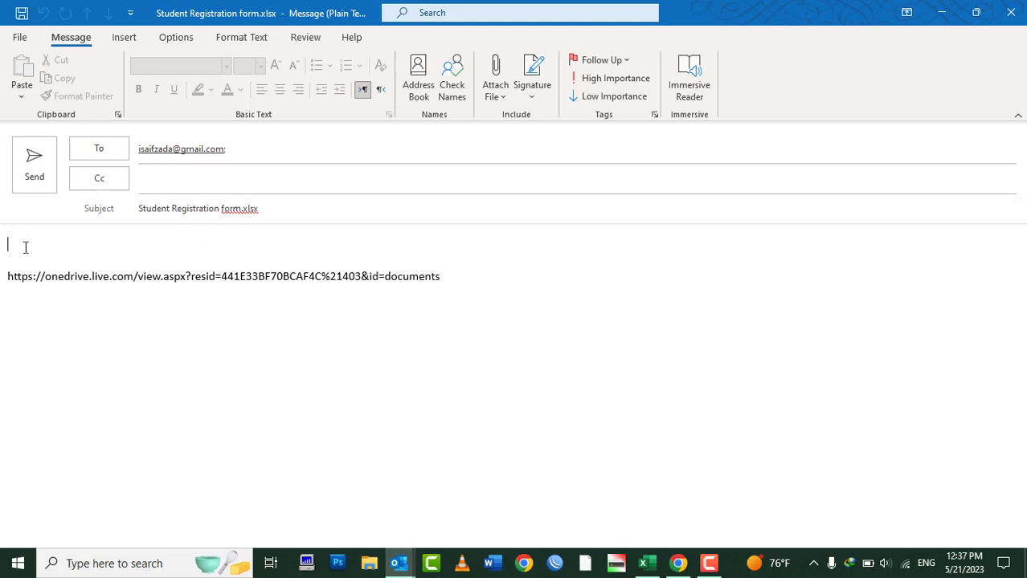
text(Dear)
text(Sir)
text(/Mdam)
key(BackSpace)
key(BackSpace)
key(BackSpace)
text(adam)
key(BackSpace)
text(am,)
key(Return)
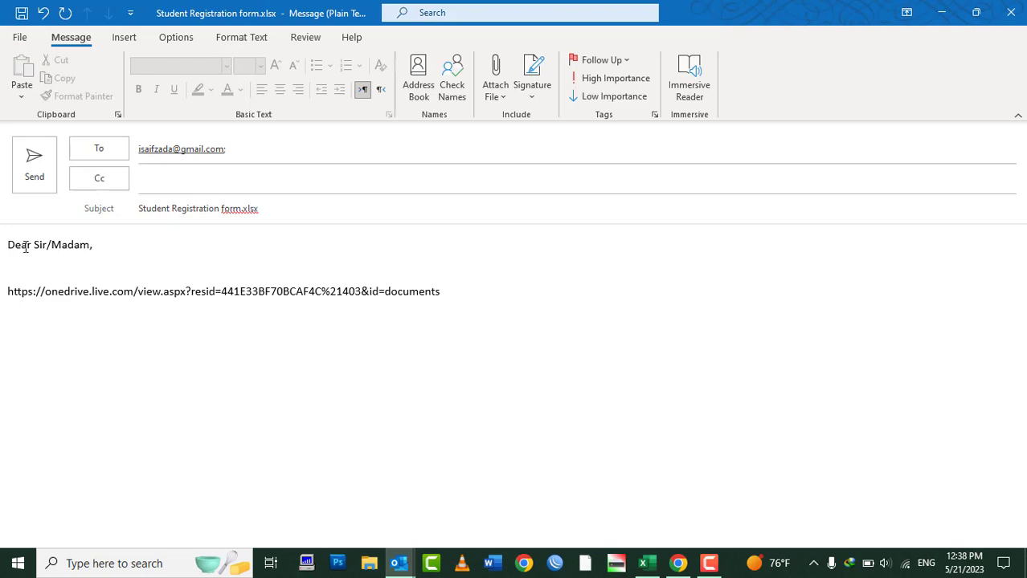
Write the line 'As requested, Please kindly have the file link to download.'
text(As r)
text(equested)
text(, Please kind)
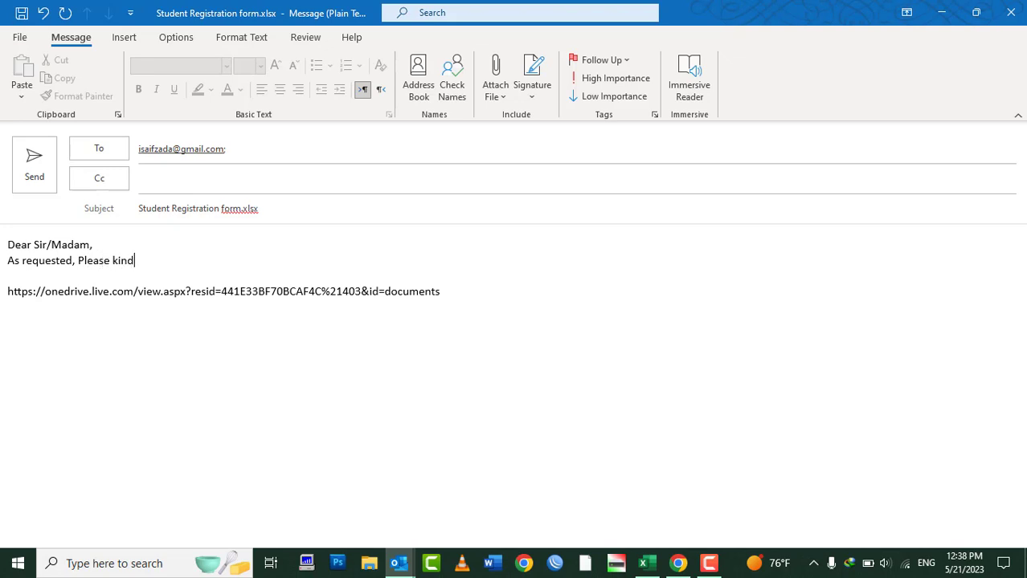
text(ly have )
text(the file)
text( l)
text(ink to downlo)
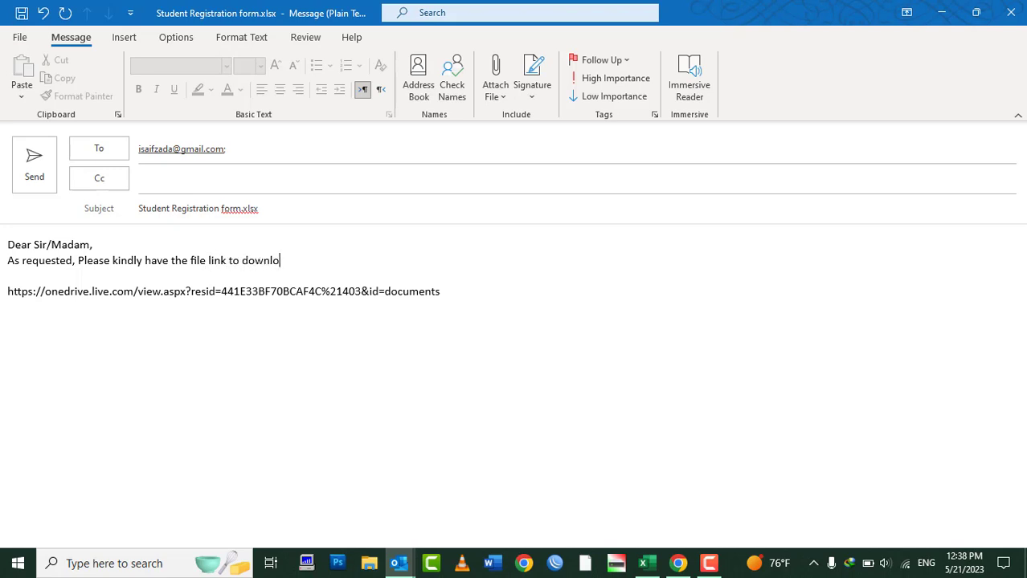
text(ad he)
key(BackSpace)
key(BackSpace)
key(BackSpace)
key(BackSpace)
text(.)
Add blank lines and a 'Regards,' sign-off with the sender's name above the OneDrive link
key(Return)
key(Down)
key(Down)
key(Down)
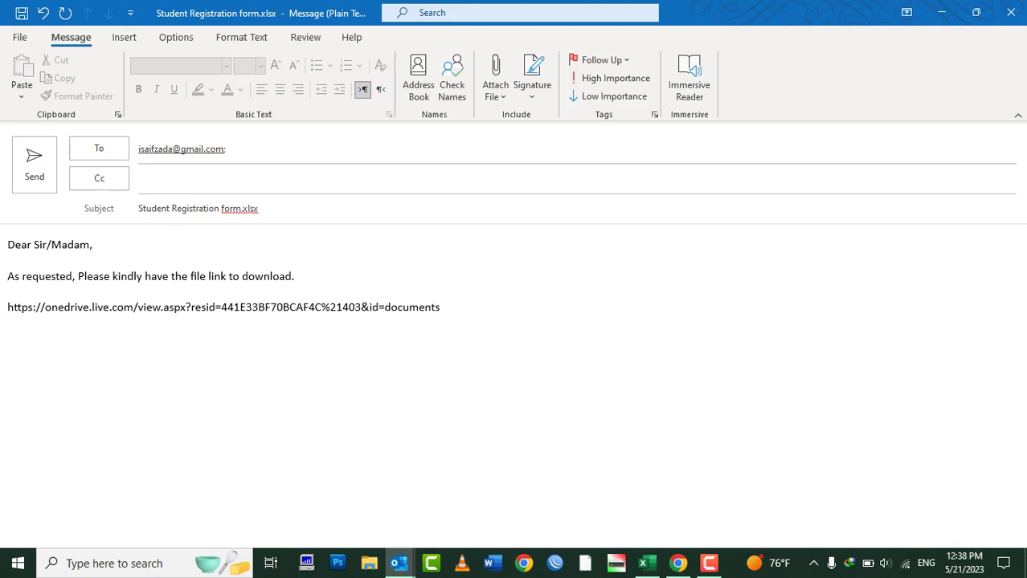
key(Return)
key(Return)
key(Return)
key(Return)
key(Up)
key(Up)
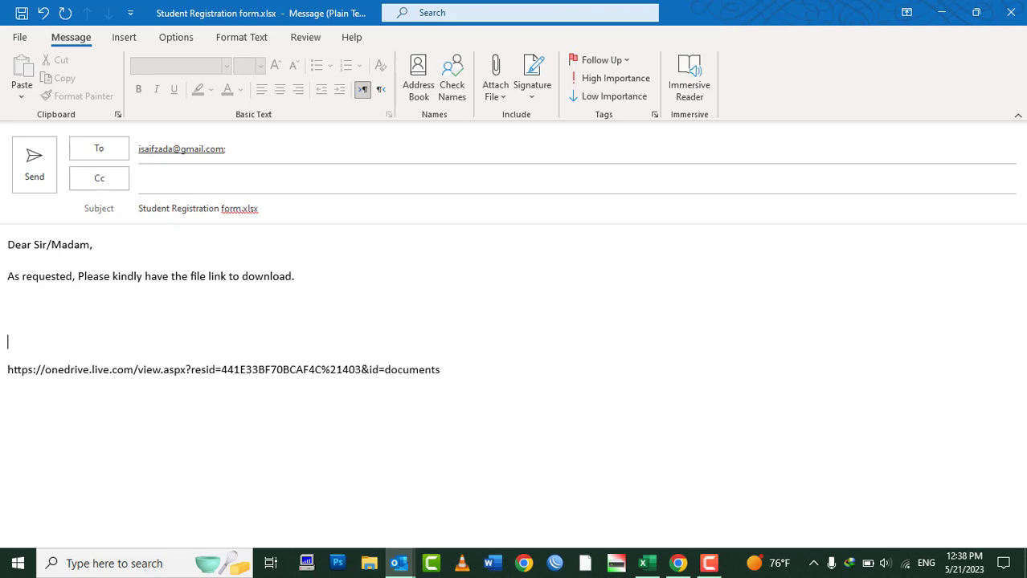
key(Up)
key(Up)
text(best)
key(BackSpace)
key(BackSpace)
key(BackSpace)
key(BackSpace)
text(Reg)
text(ards,)
key(Return)
text(S)
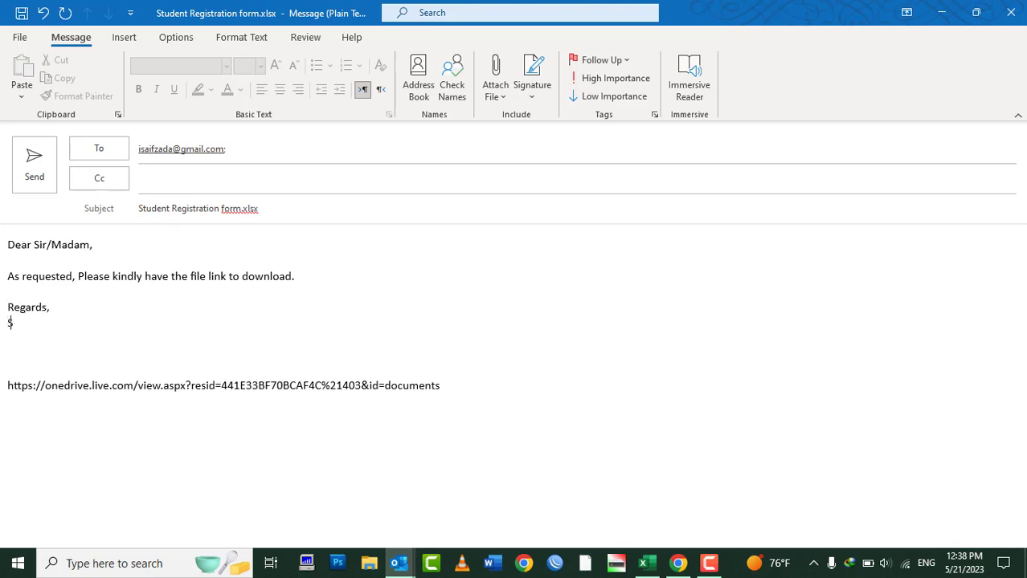
text(aifzada)
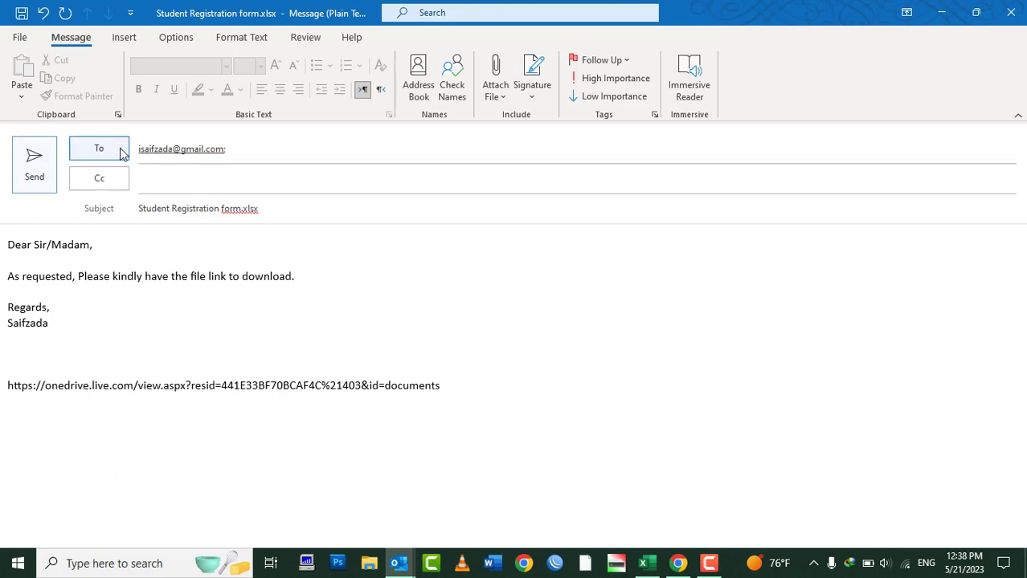
Send the email, then start Word with a new blank document
click(40, 158)
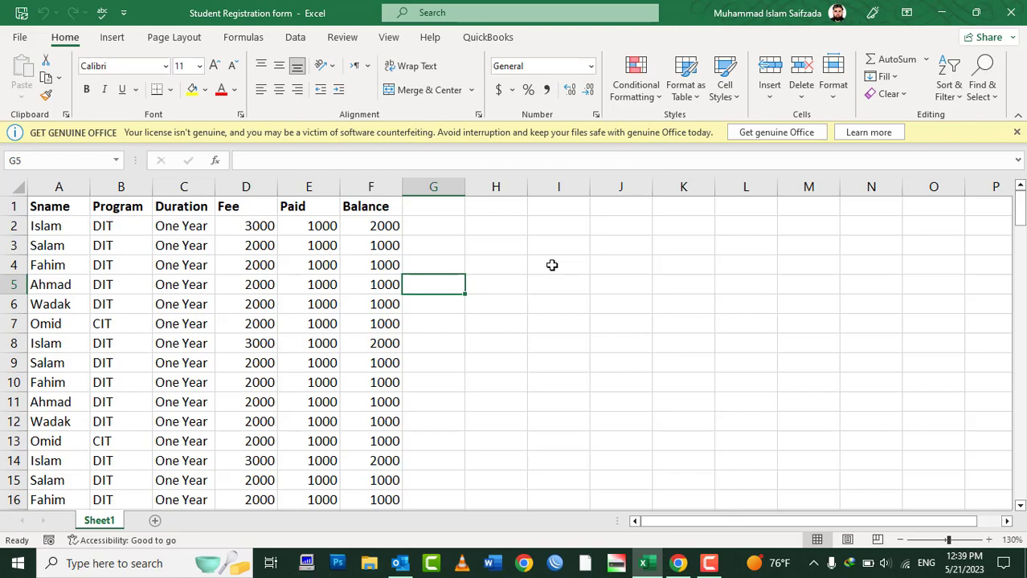
key(super+r)
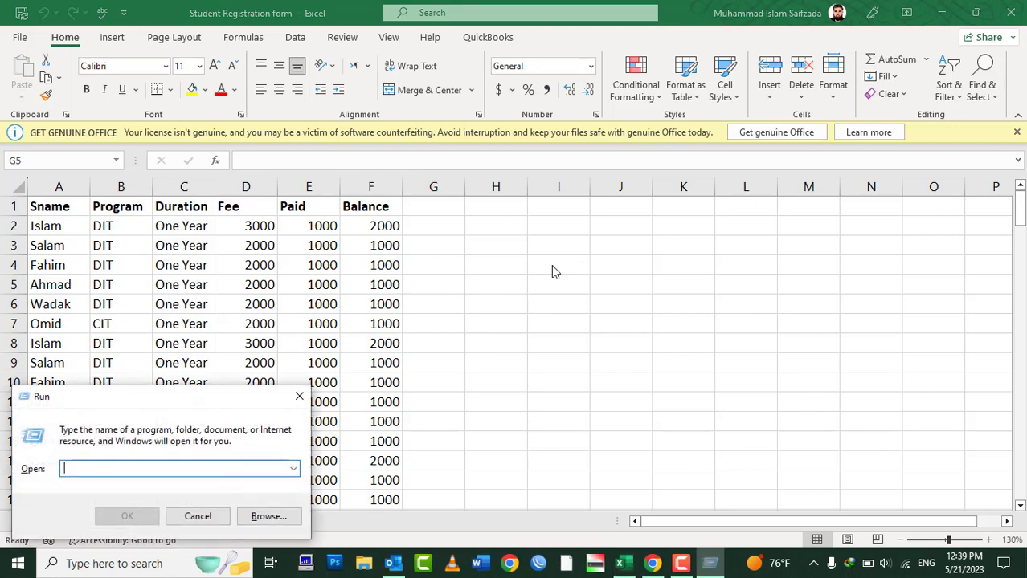
text(control)
key(Return)
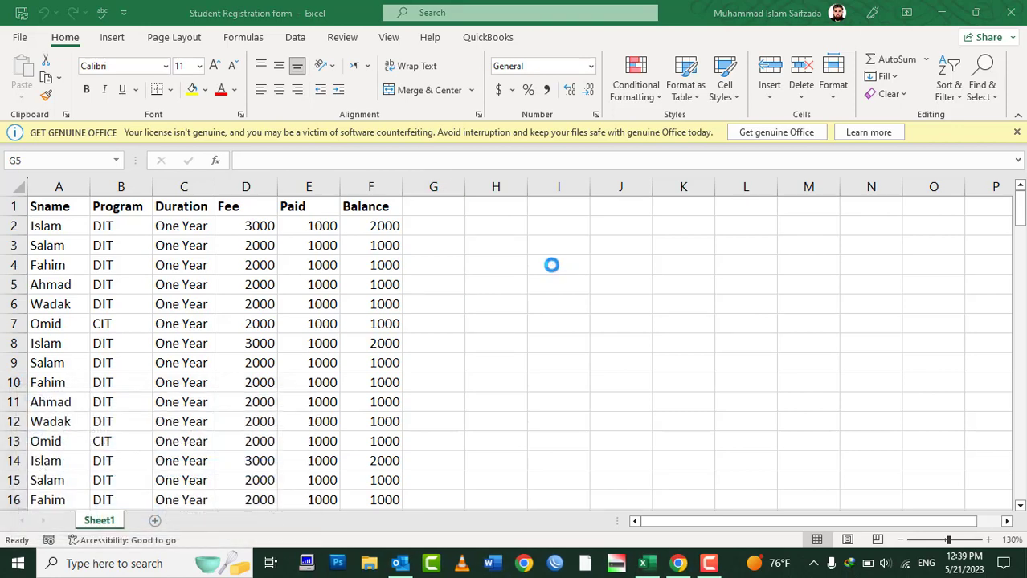
key(Return)
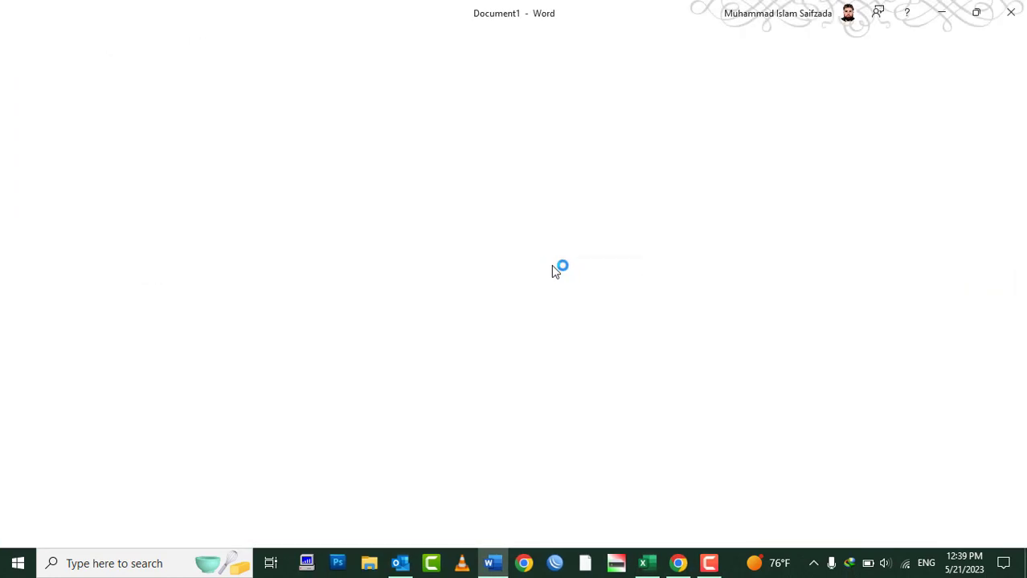
text(www)
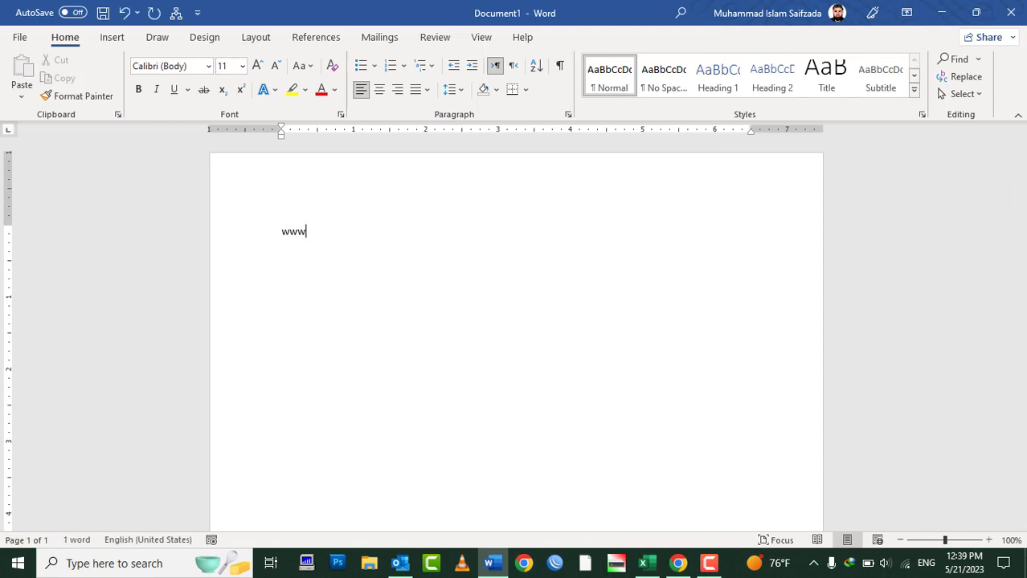
text(.google.com)
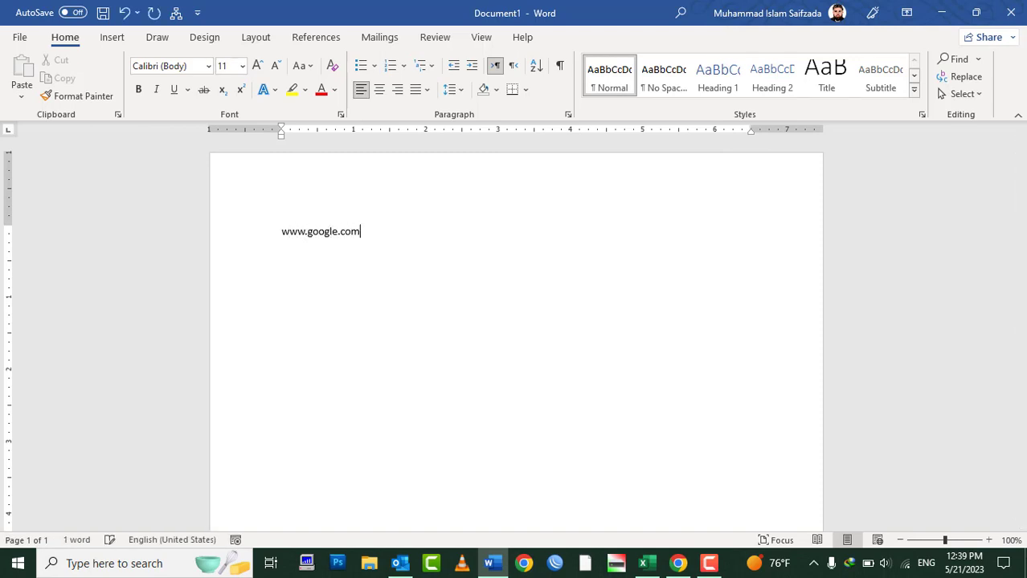
key(Return)
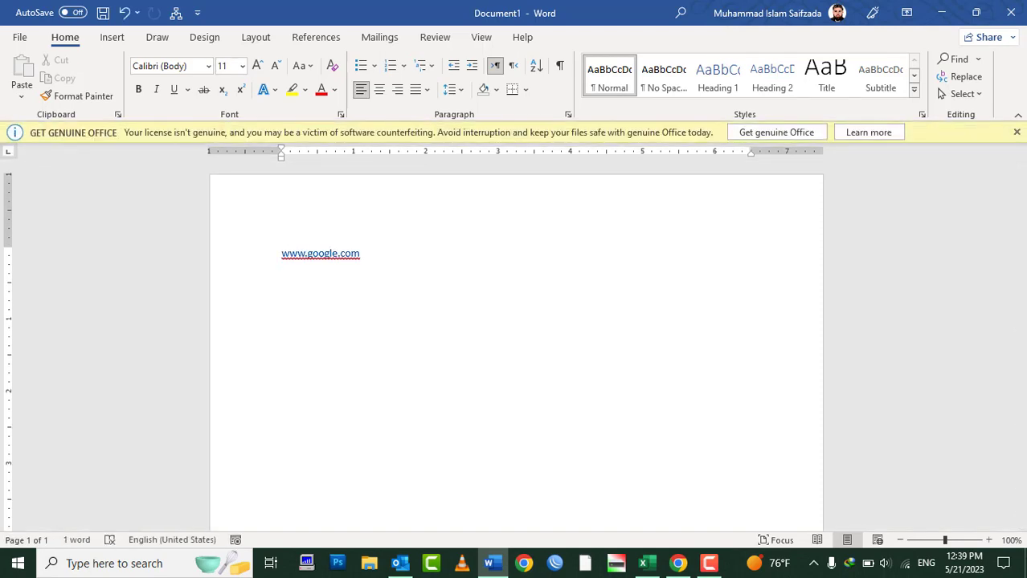
double_click(332, 262)
ctrl+click(333, 261)
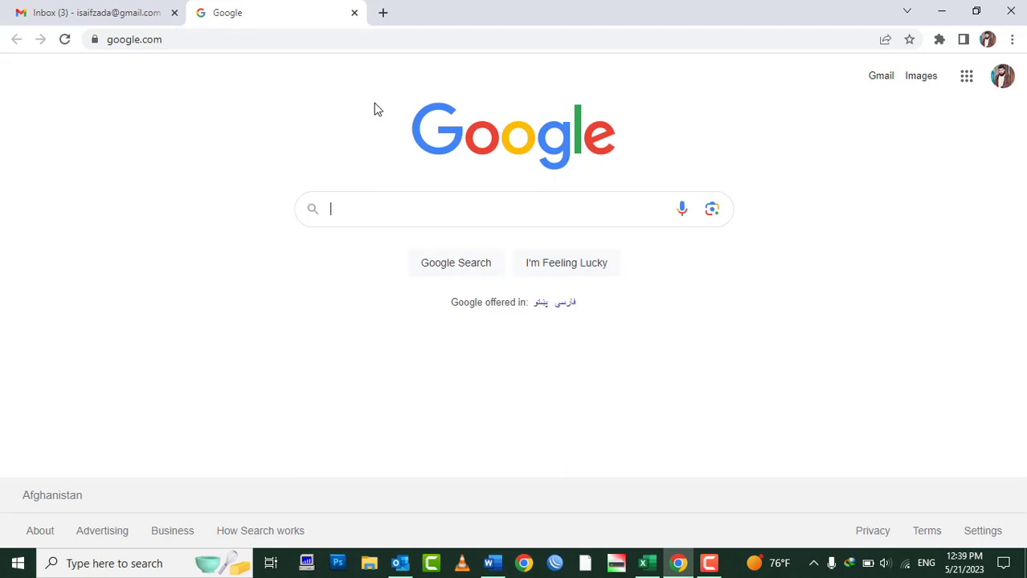
click(354, 15)
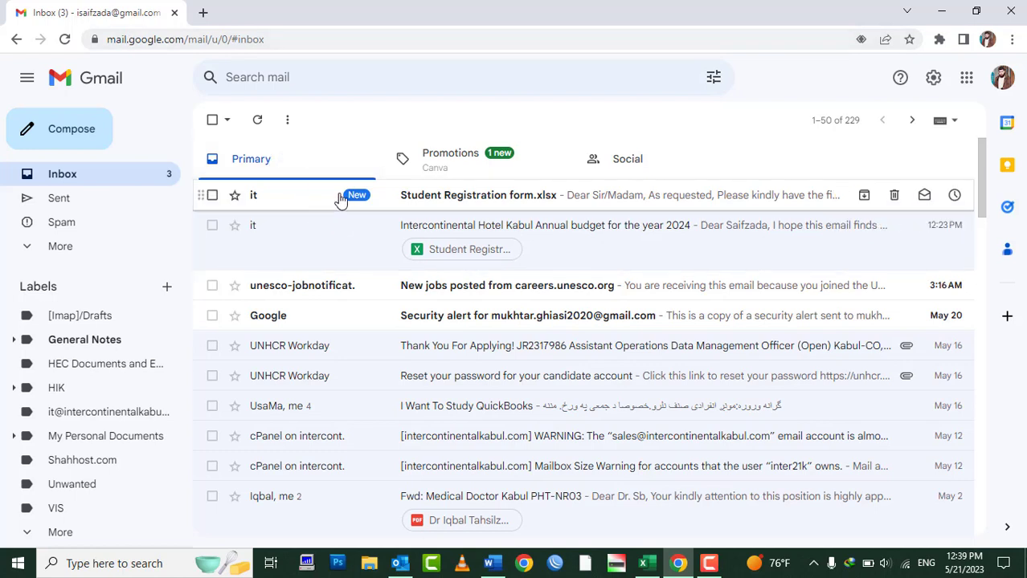
click(430, 199)
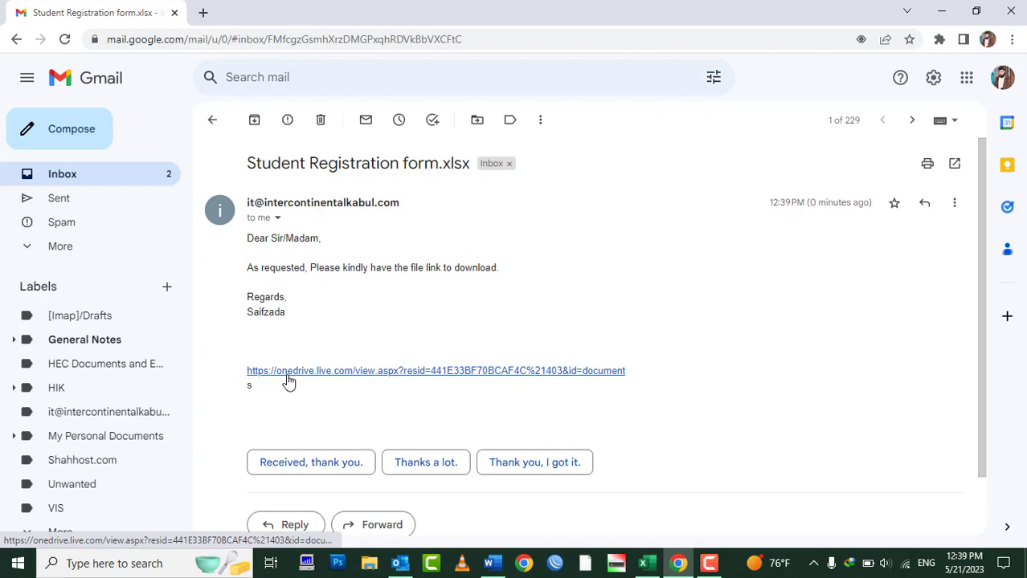
Open the email's shared OneDrive link, close its sign-in page, and minimize Chrome
click(289, 375)
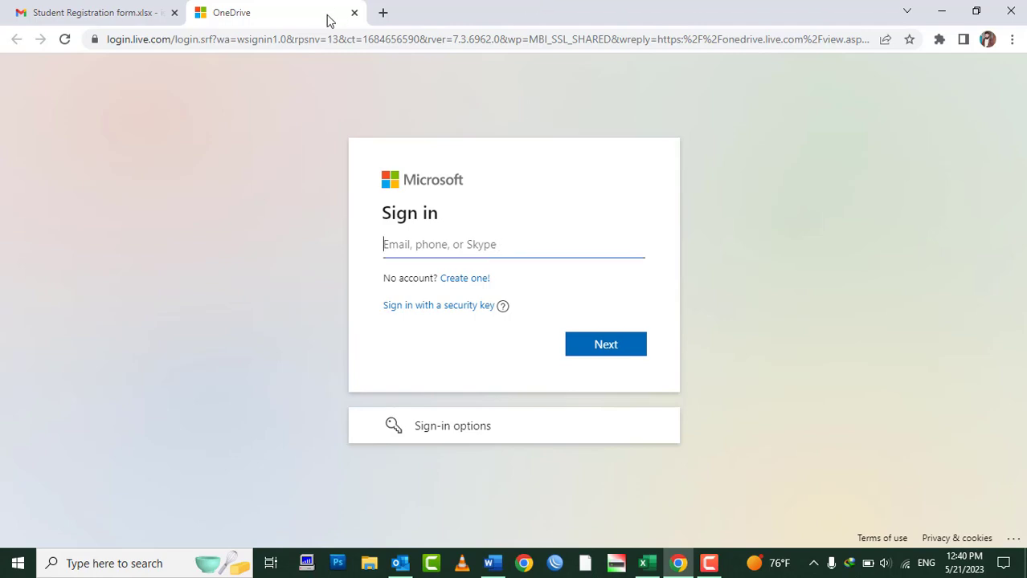
click(353, 16)
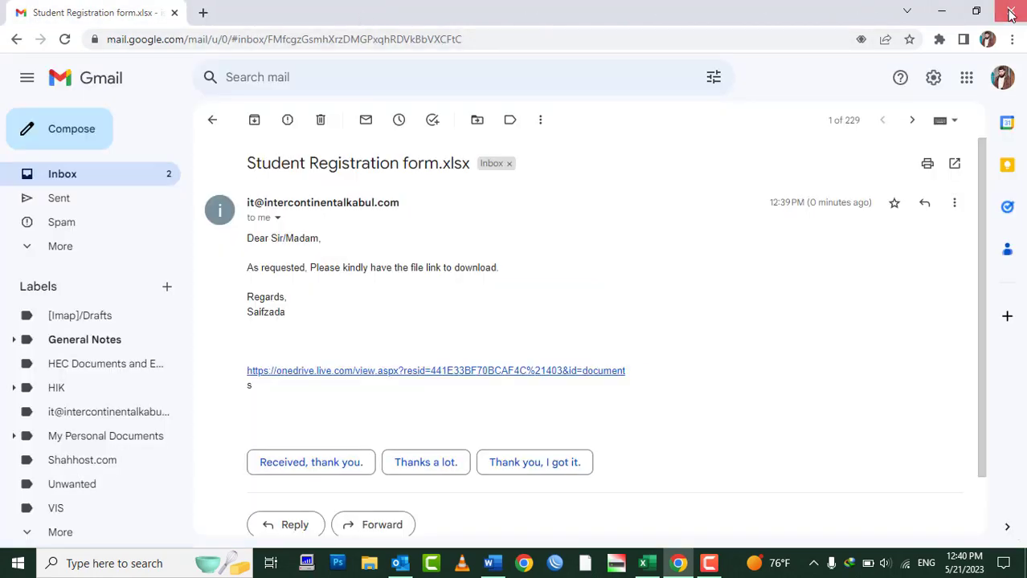
click(940, 11)
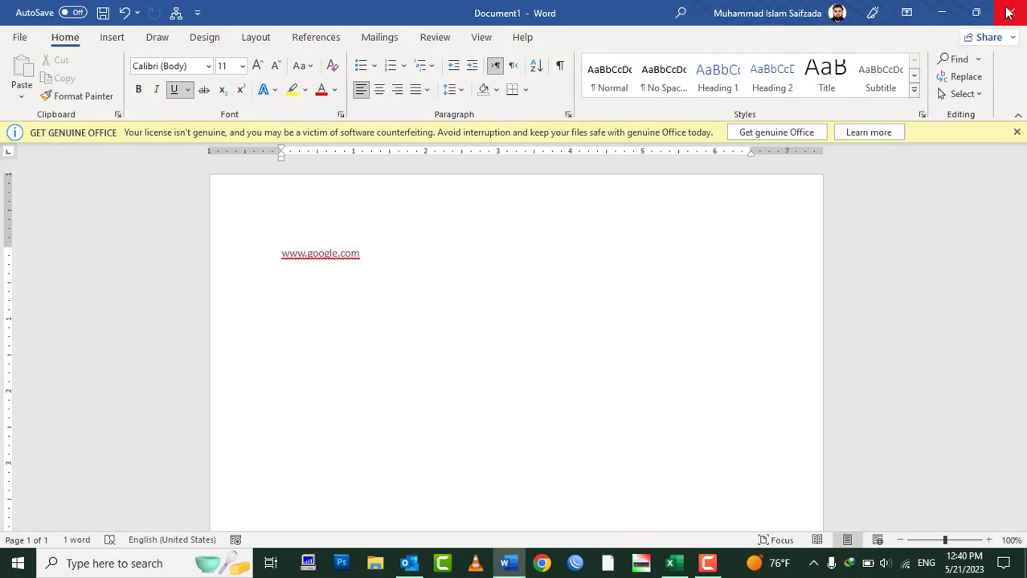
Close Word without saving, then email the workbook from Excel's File > Share > Email as a PDF
click(1004, 19)
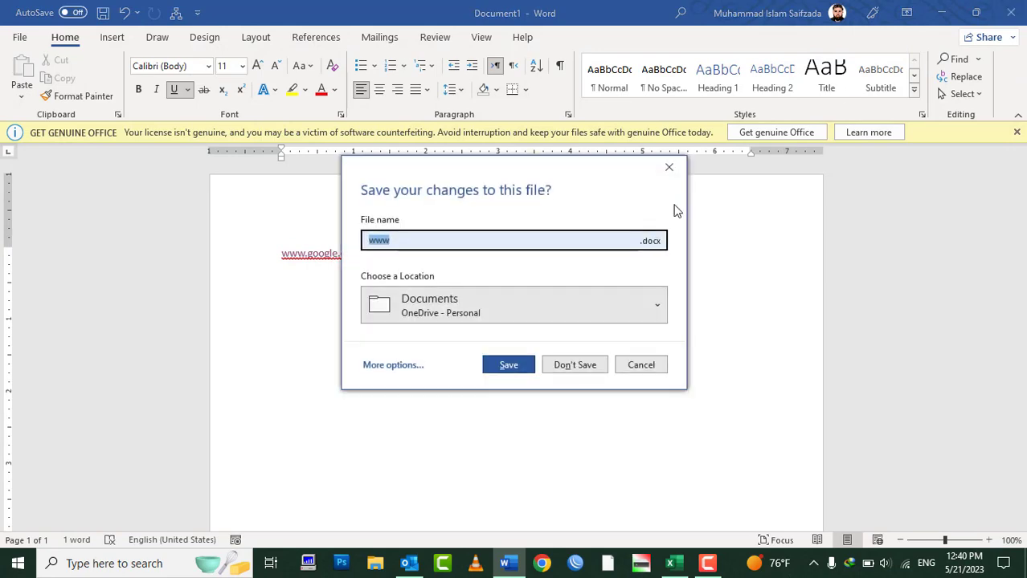
click(572, 363)
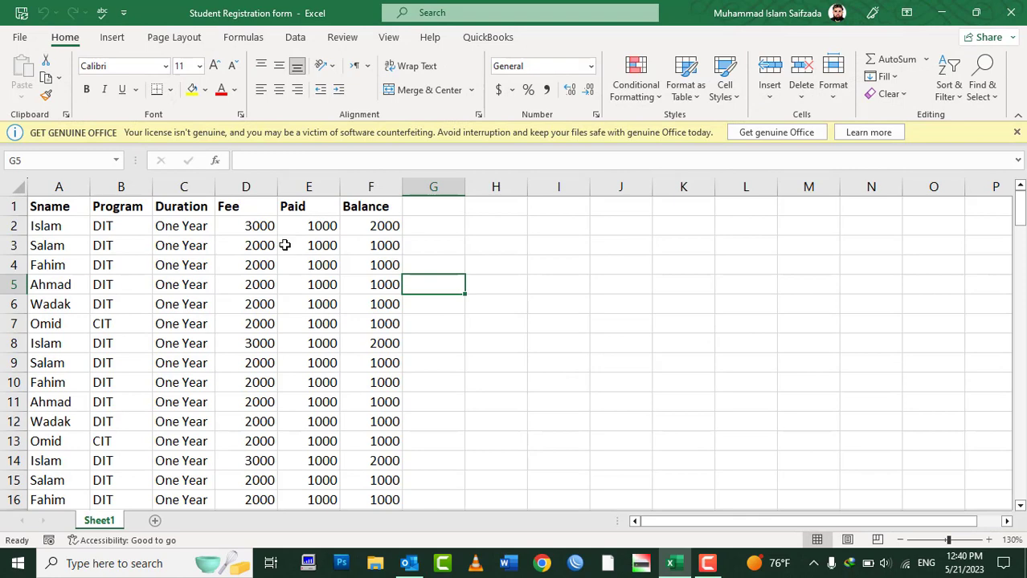
click(20, 40)
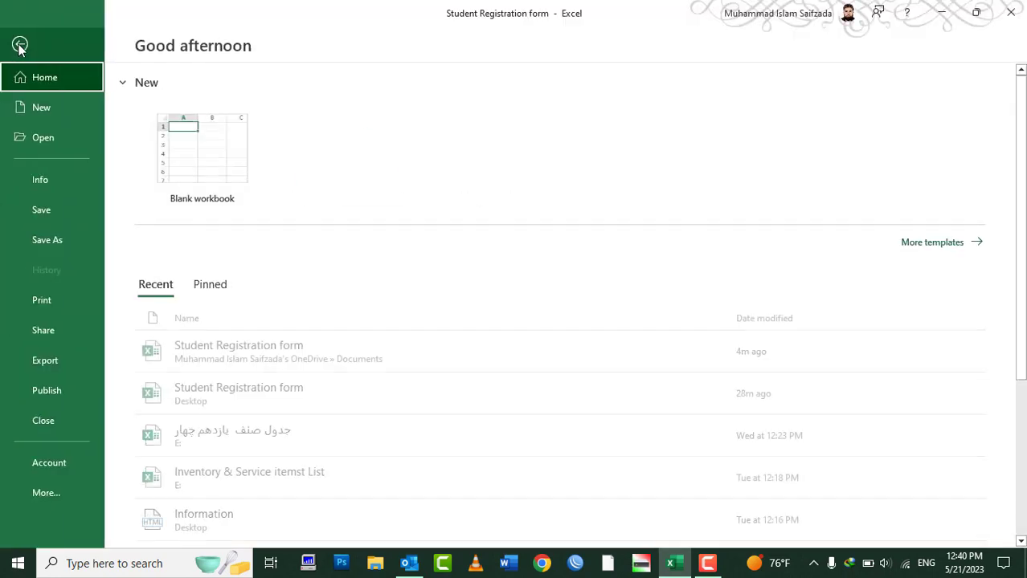
click(79, 325)
click(201, 213)
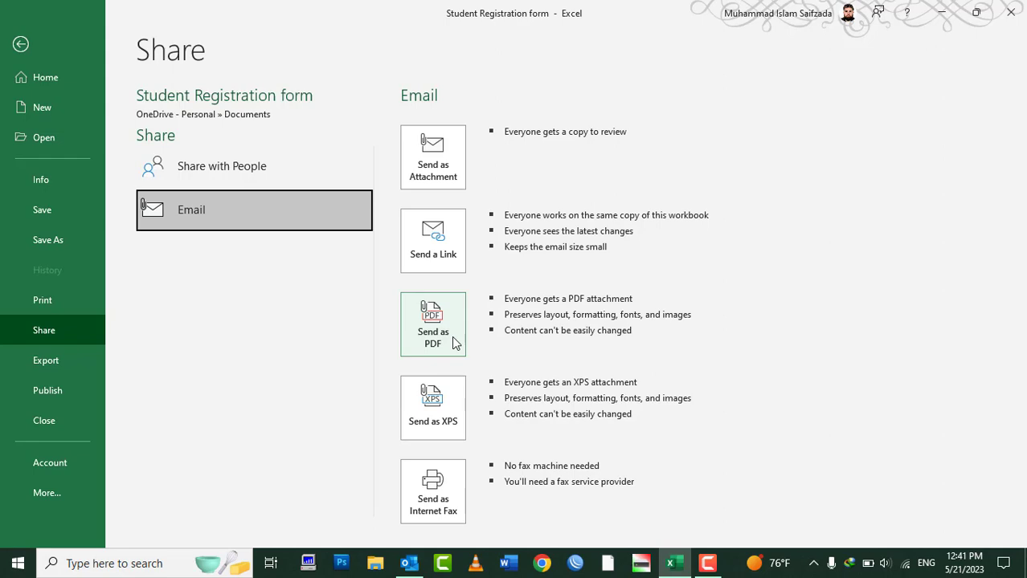
click(451, 336)
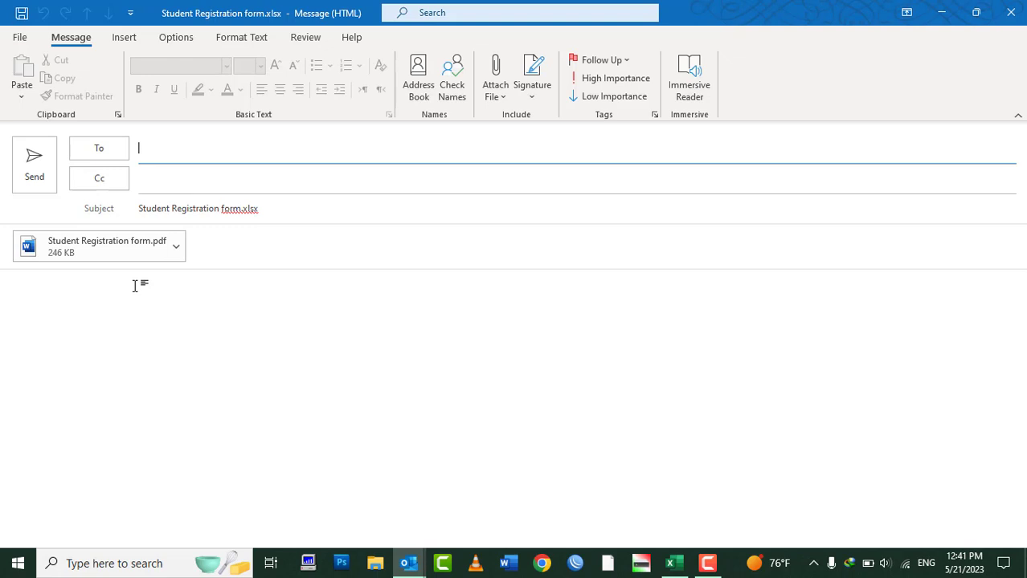
Address the PDF email to the suggested Gmail contact, write 'FYKI,' with a 'Best regards,' sign-off and the sender's name, and send it
text(i)
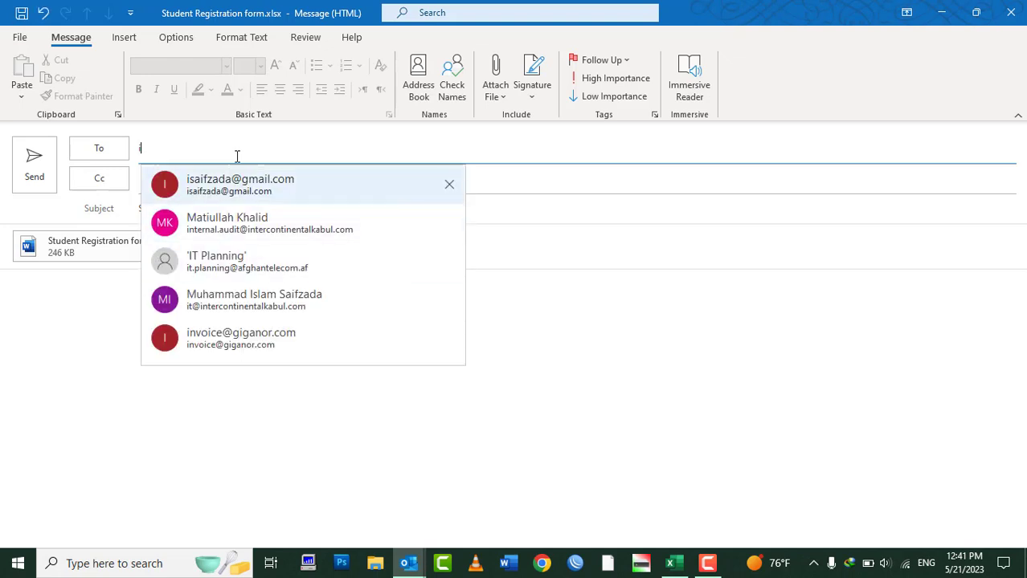
click(225, 184)
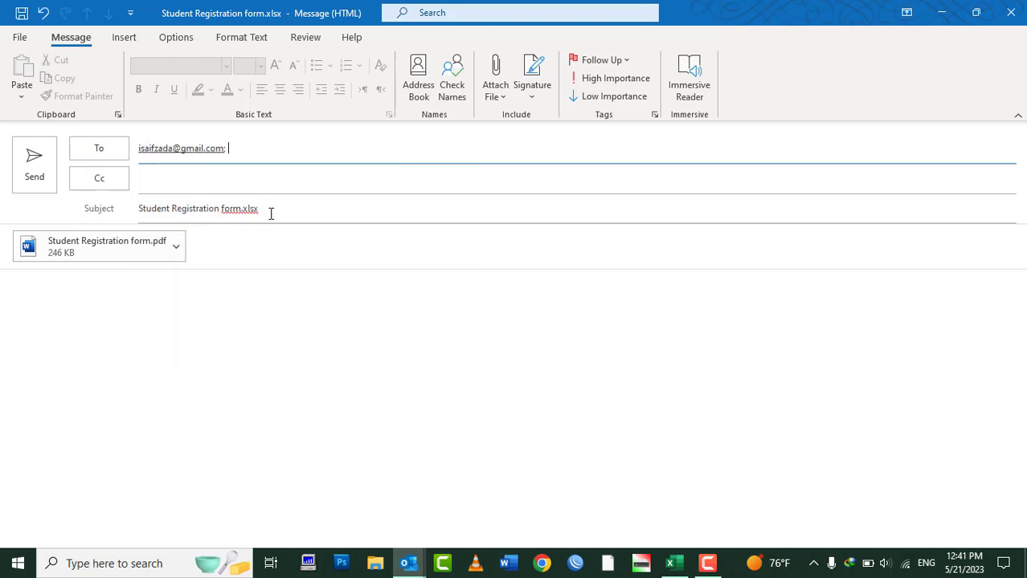
click(163, 338)
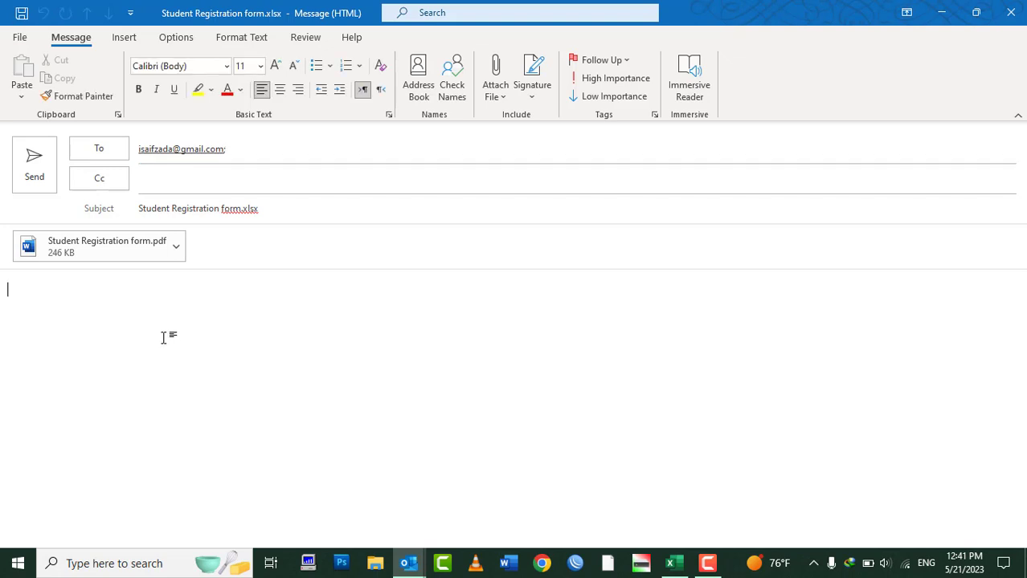
text(FY)
text(KI)
text(,)
key(Return)
text(Best )
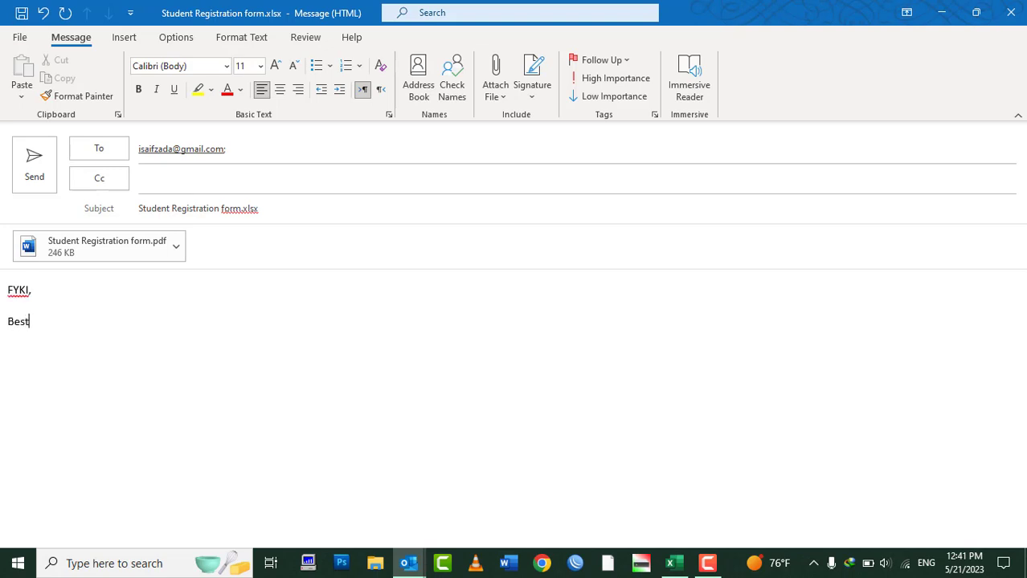
text(regar)
text(ds,)
key(Return)
text(Saifz)
text(ada)
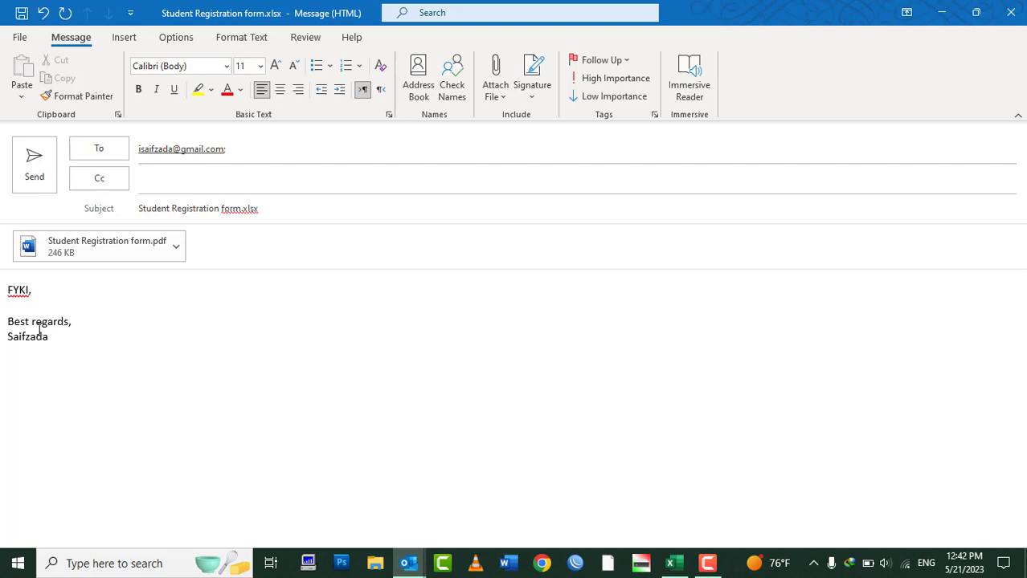
click(29, 177)
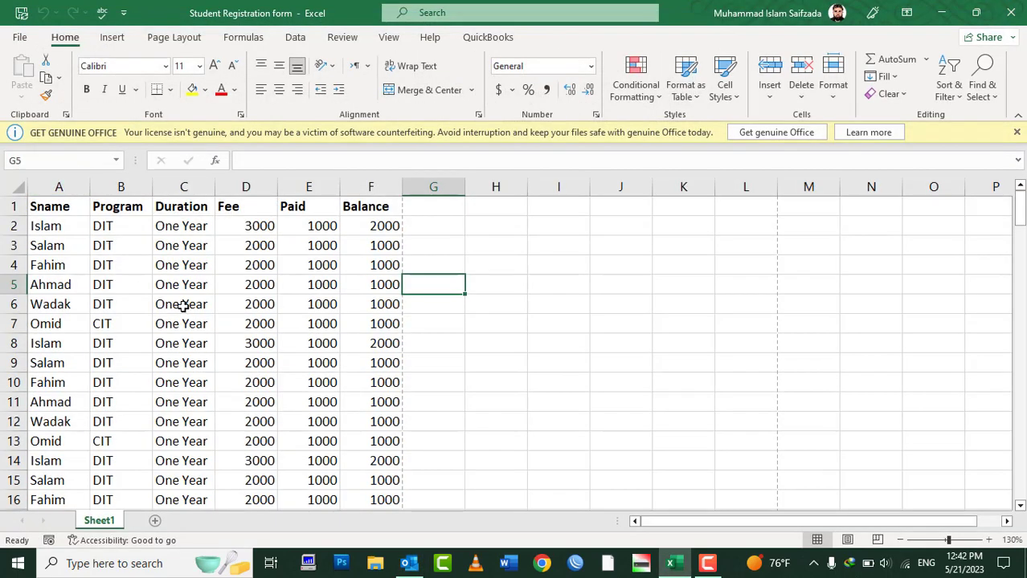
Open Chrome and load the Gmail inbox
click(542, 563)
text(gmail)
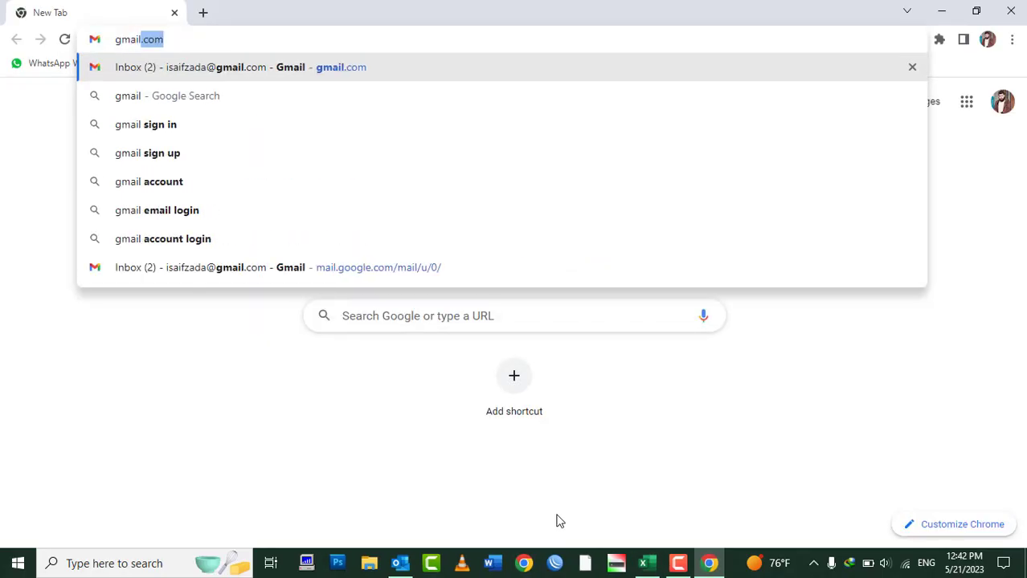
key(Return)
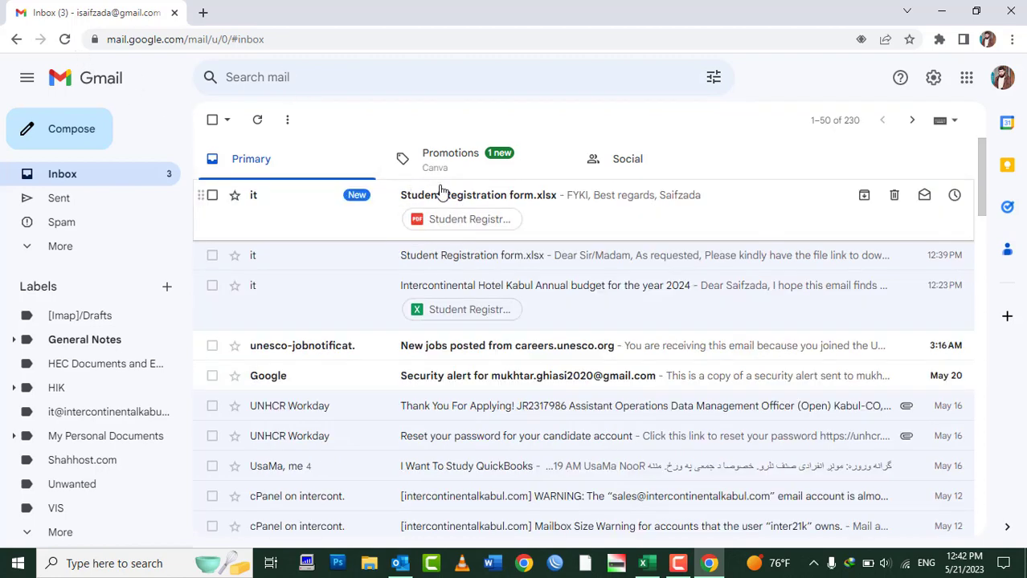
Open the newest email and preview the attached Student Registration form.pdf fee table, then close the preview
click(439, 200)
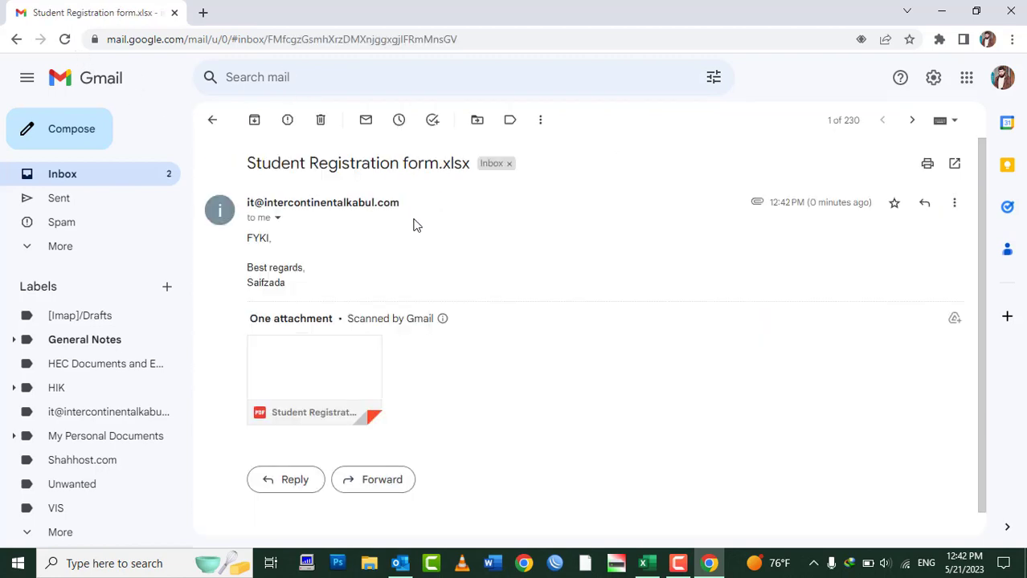
mouse_move(281, 406)
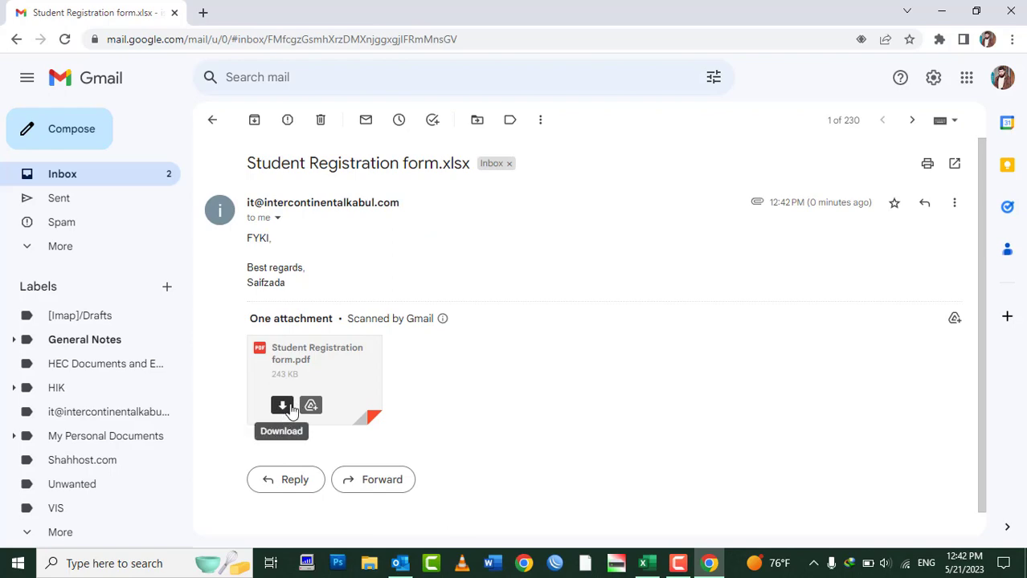
click(327, 363)
scroll(394, 274, down, 10)
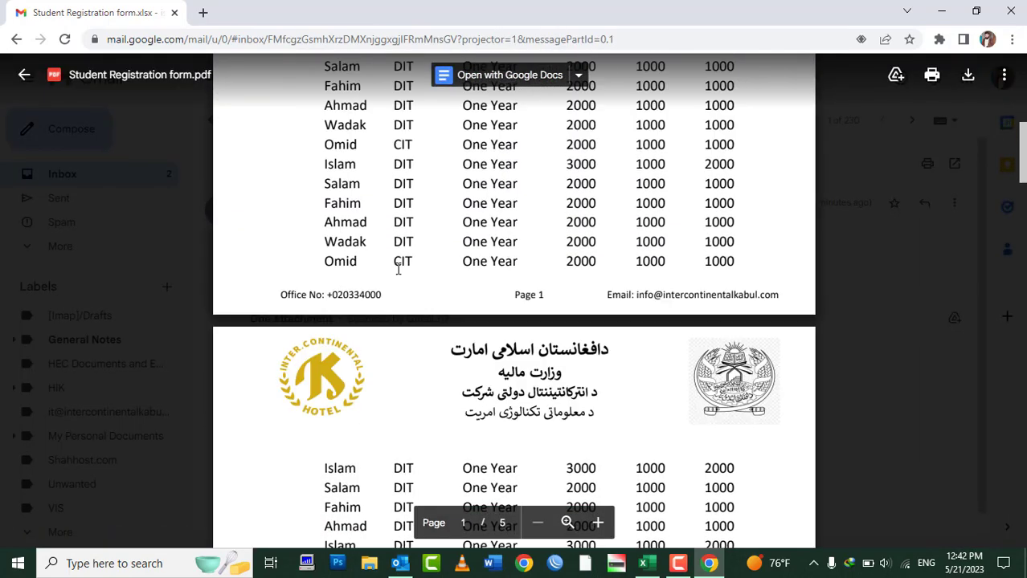
scroll(396, 269, down, 5)
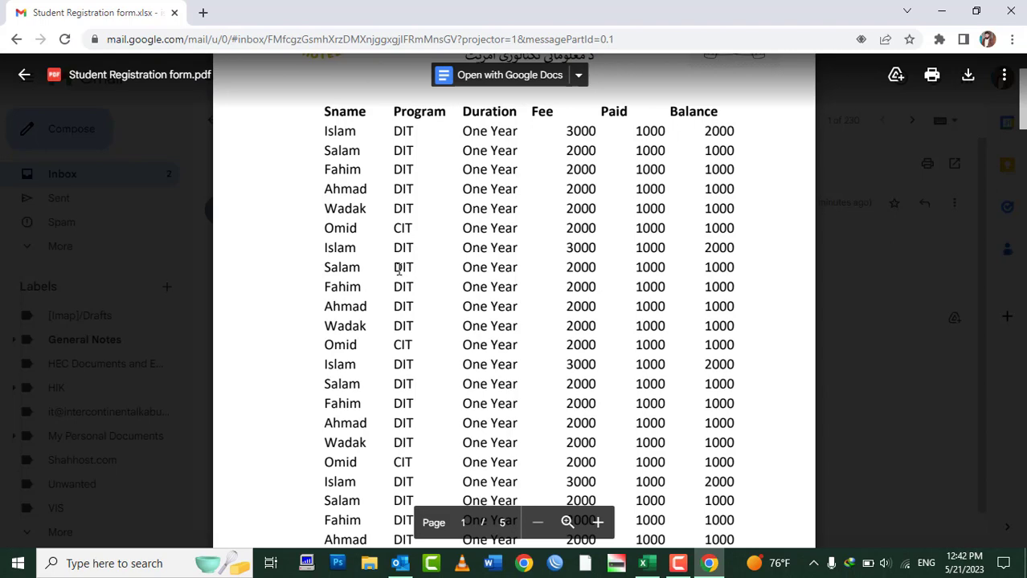
key(Escape)
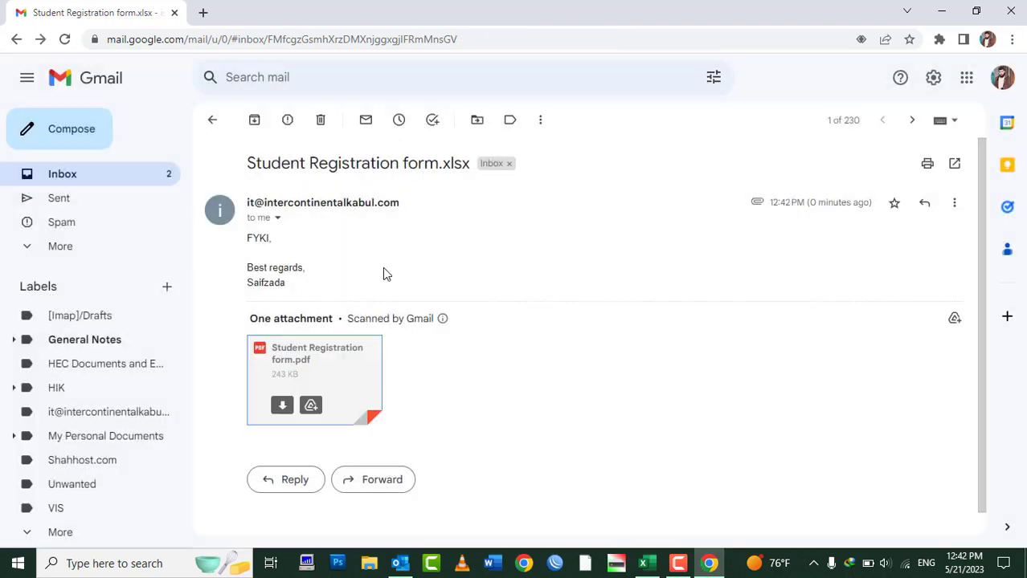
Minimize Chrome and open File > Share > Email for the Student Registration form workbook
click(943, 9)
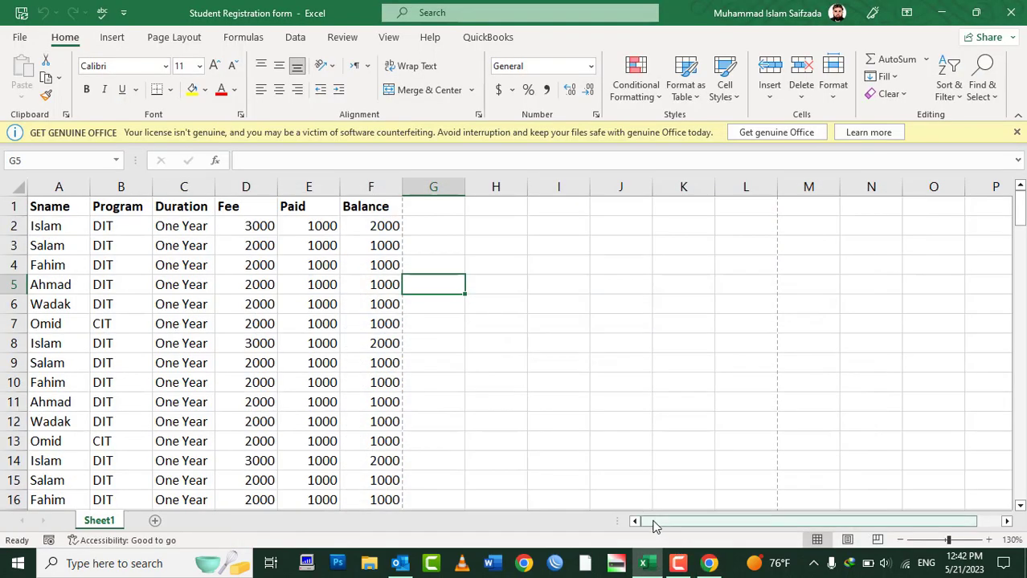
click(22, 37)
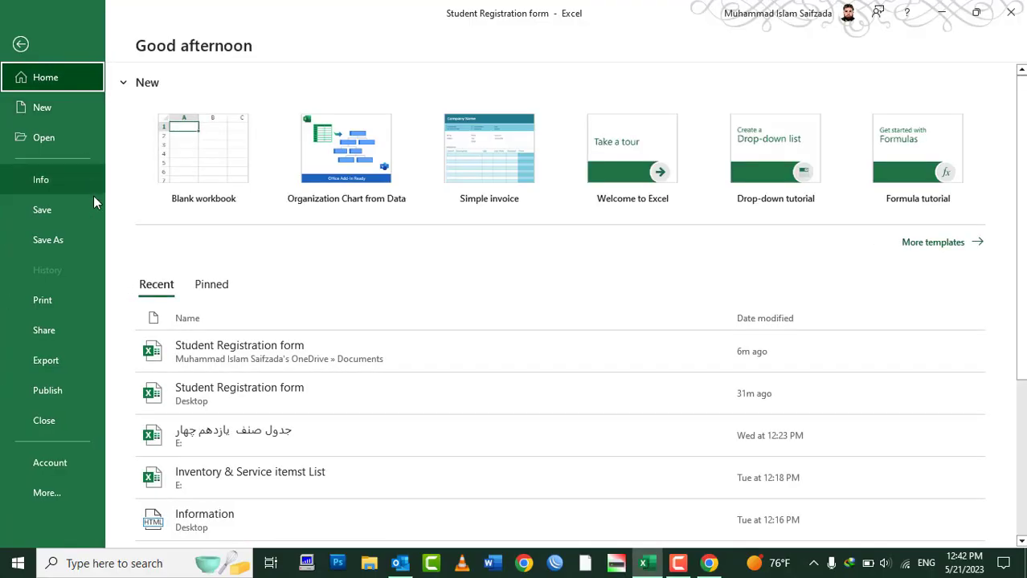
click(40, 333)
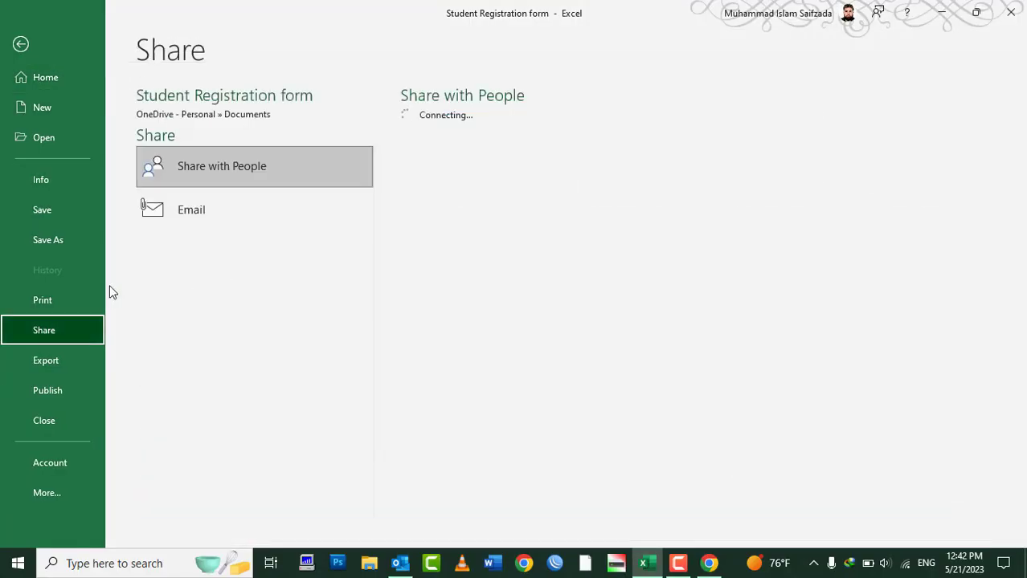
click(165, 224)
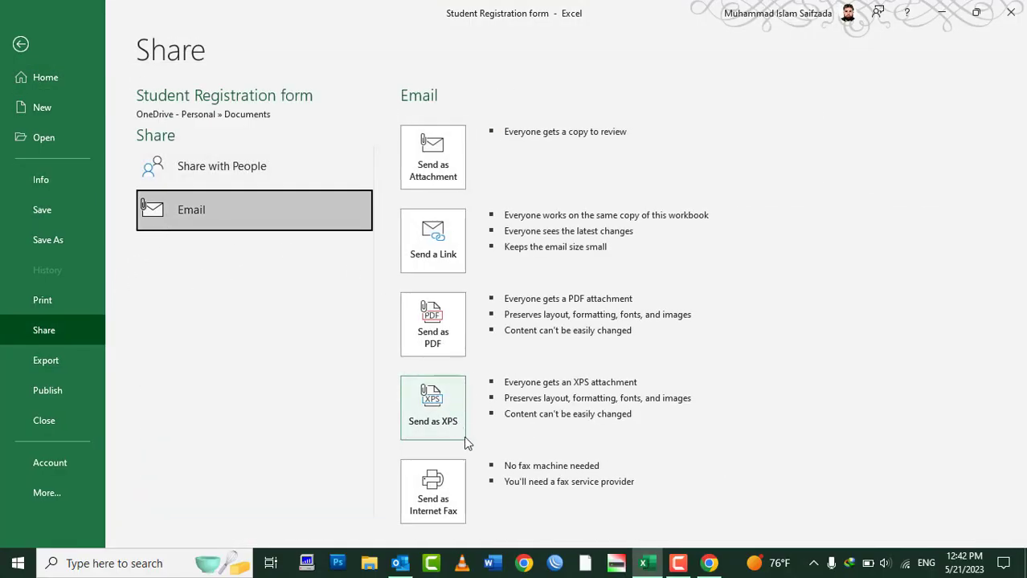
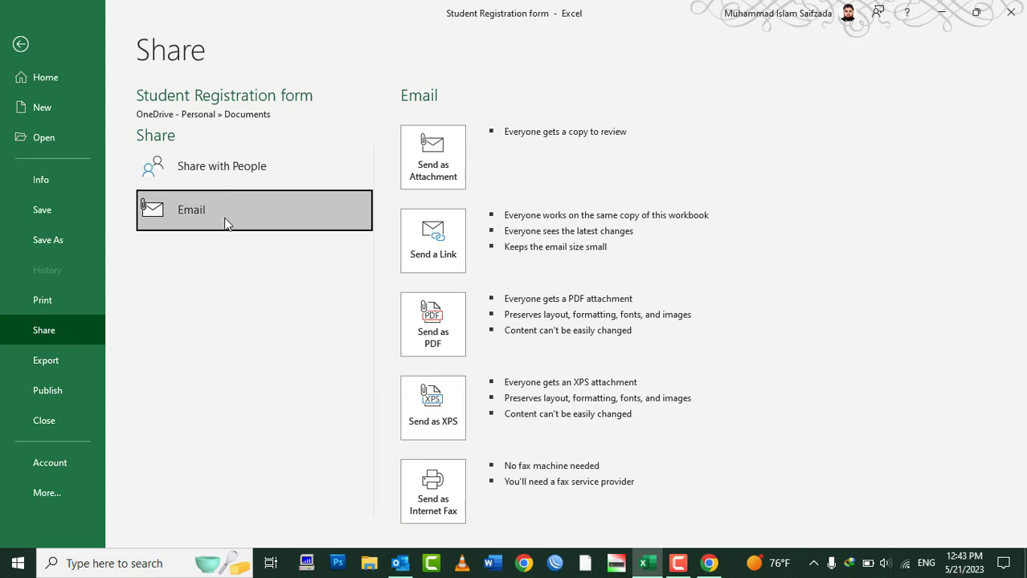
Back out of the Export page to the Student Registration form table with Sname through Balance columns
click(68, 372)
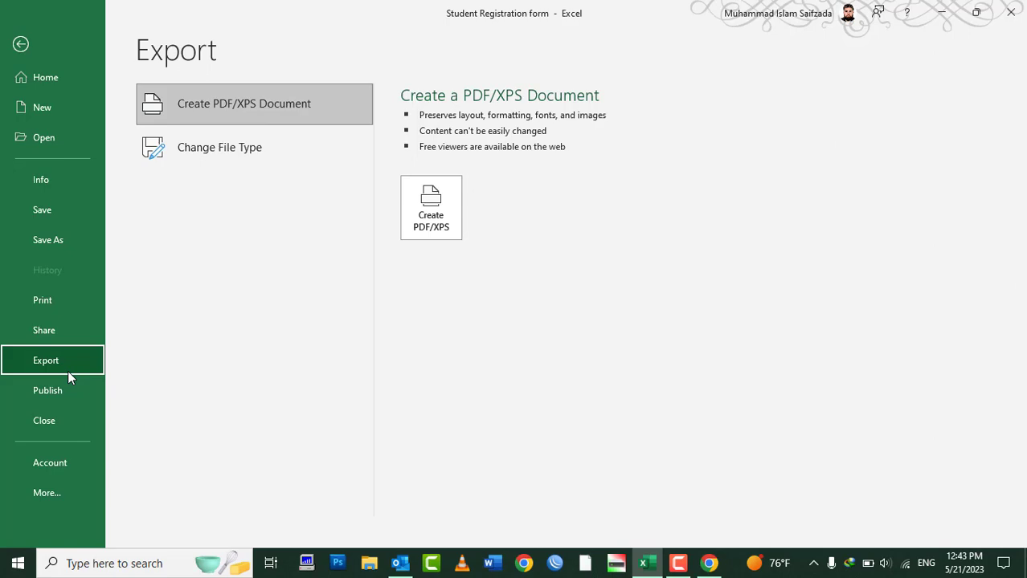
key(Escape)
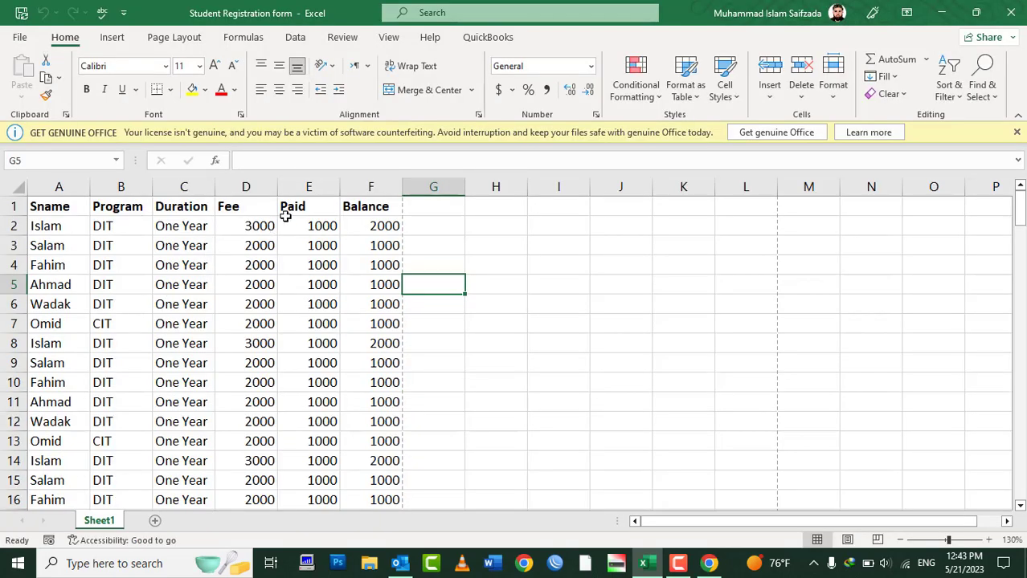
Select the range A1:F138 covering every student row and column
mouse_move(355, 207)
mouse_down()
mouse_move(3, 546)
mouse_move(4, 567)
mouse_up()
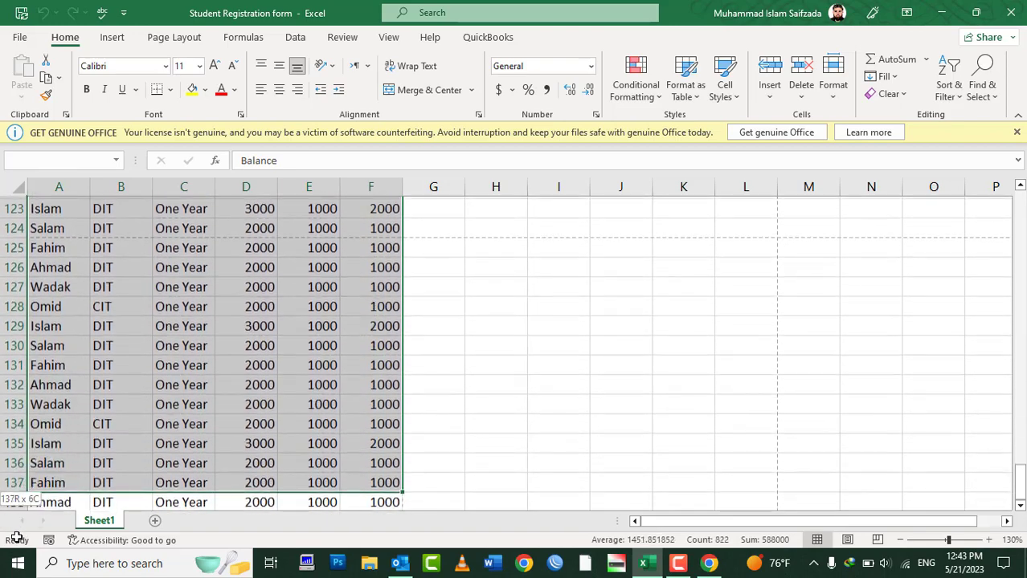
drag(3, 567, 29, 533)
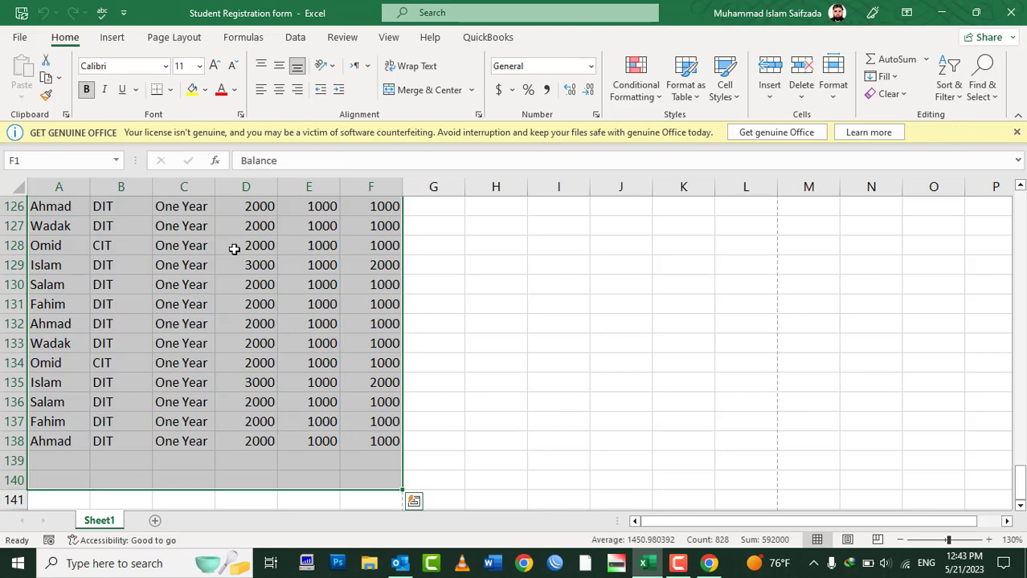
drag(369, 435, 32, 111)
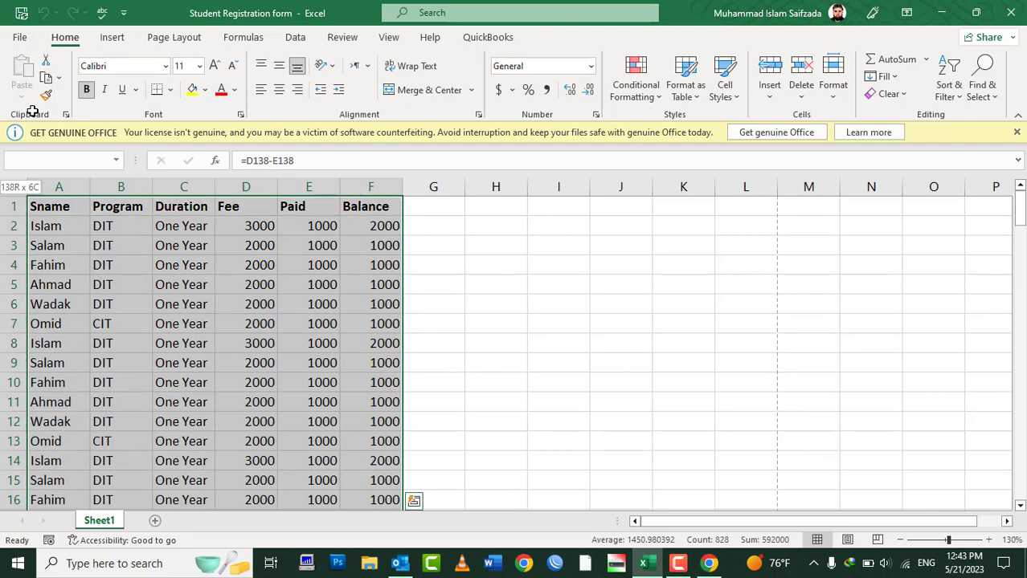
drag(32, 110, 32, 112)
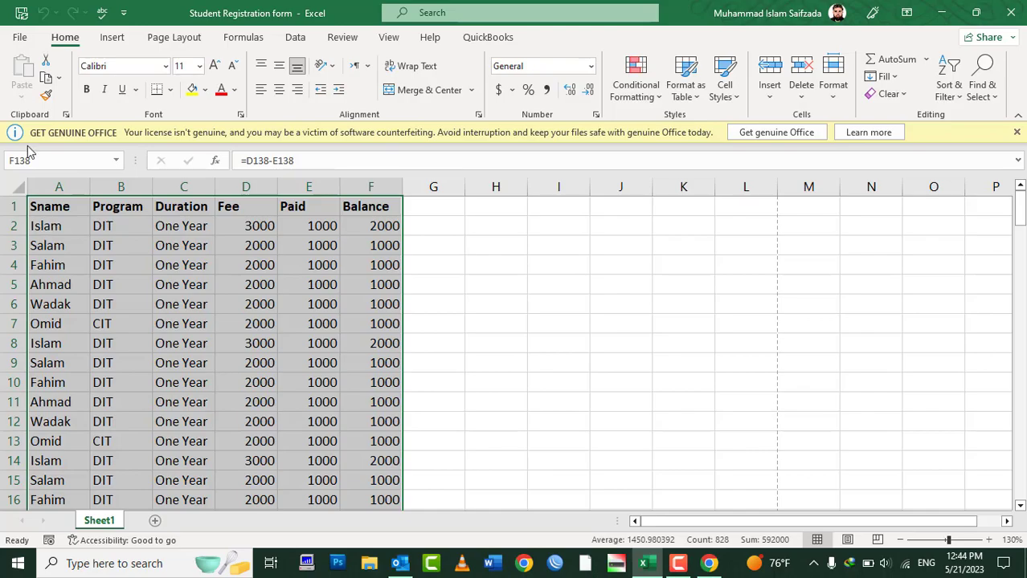
Open Save As on the Desktop folder and select the current file name
click(19, 37)
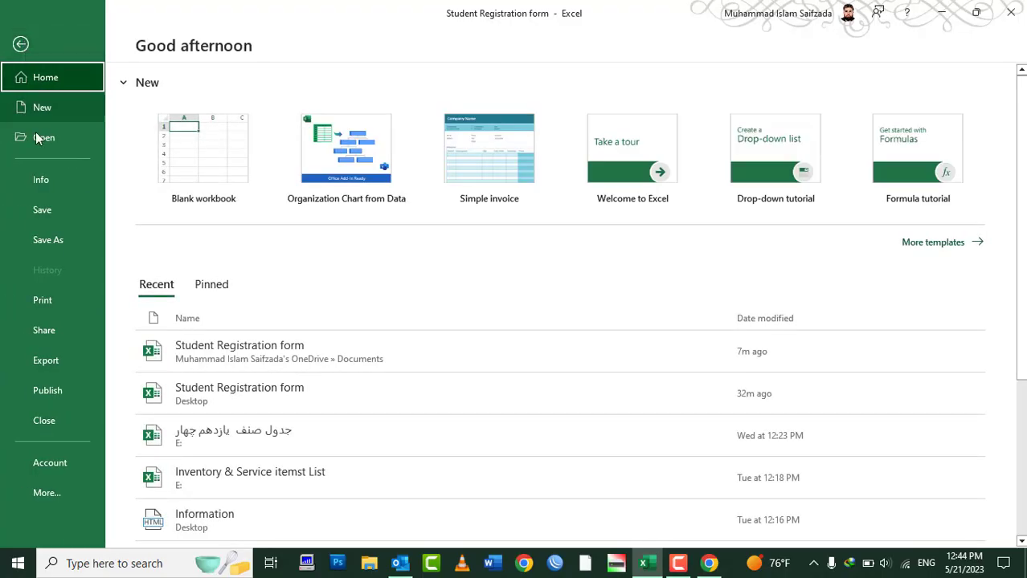
click(44, 237)
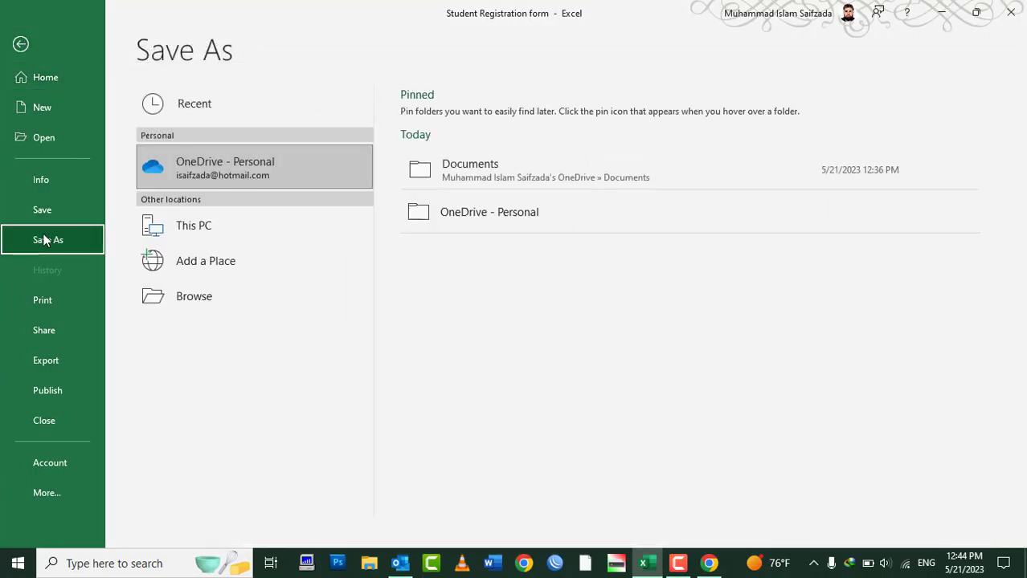
click(183, 298)
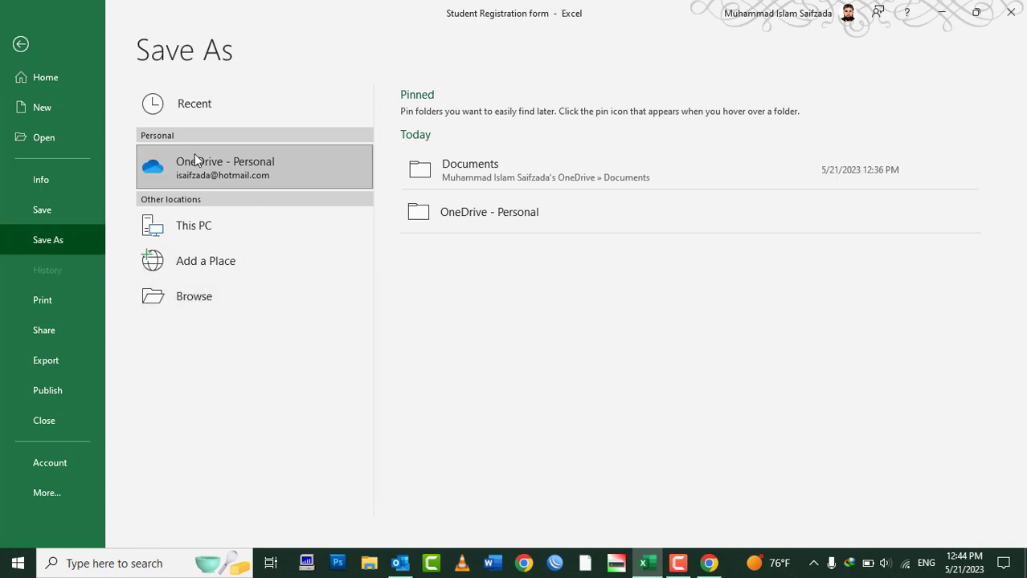
click(244, 173)
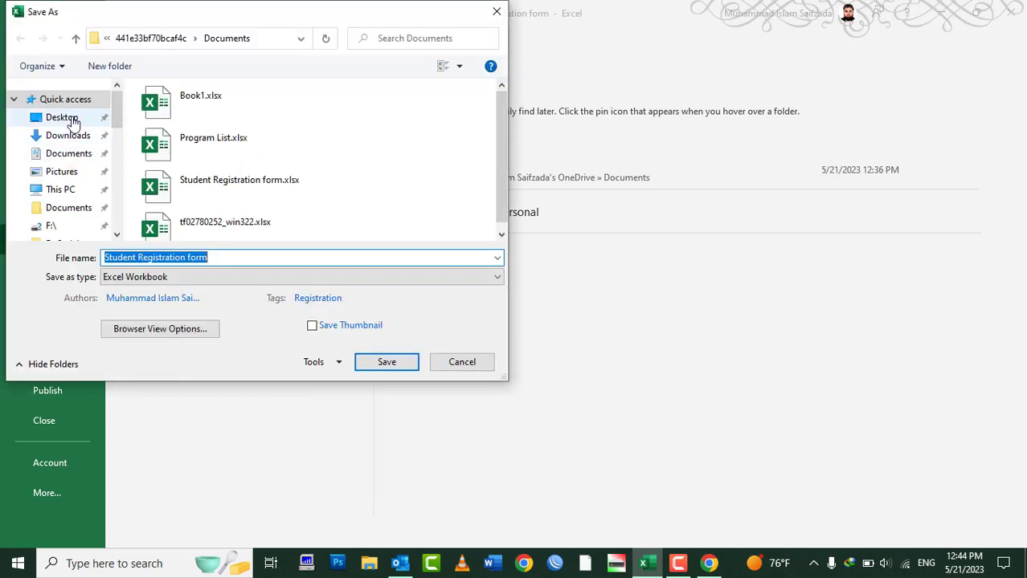
click(69, 119)
click(124, 260)
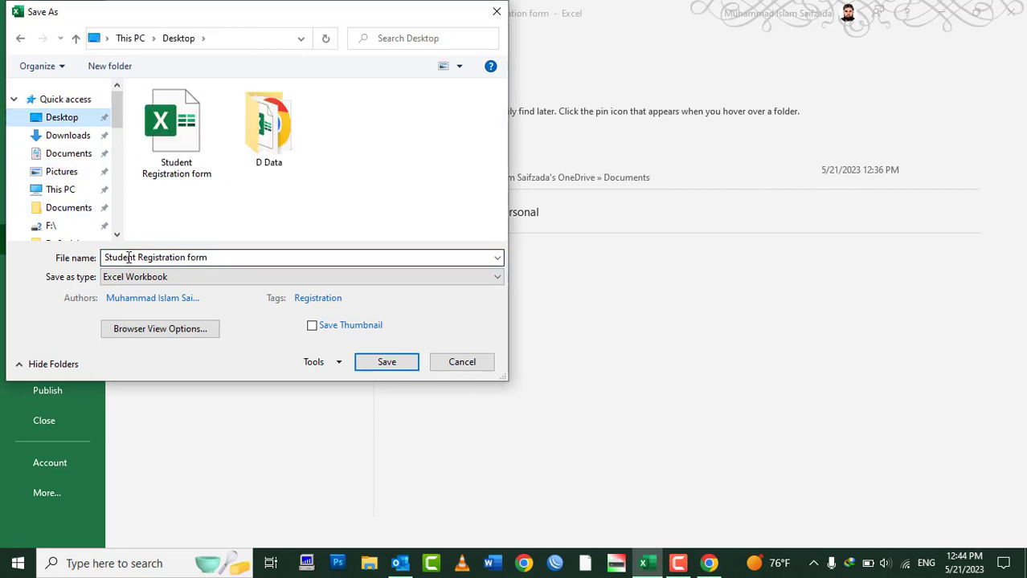
key(ctrl+a)
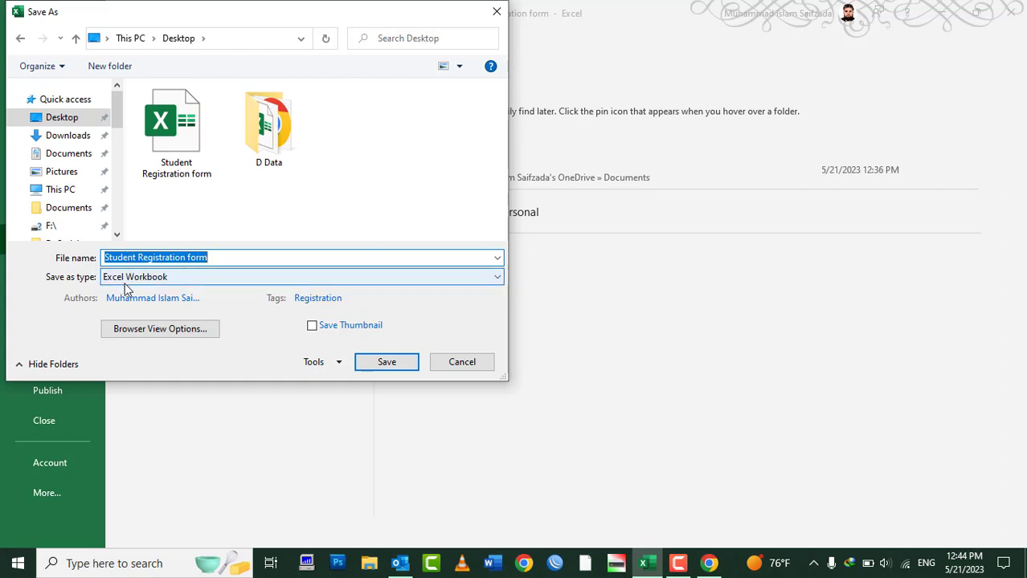
Save it as a PDF named Student Registration form, then minimise Excel
click(125, 282)
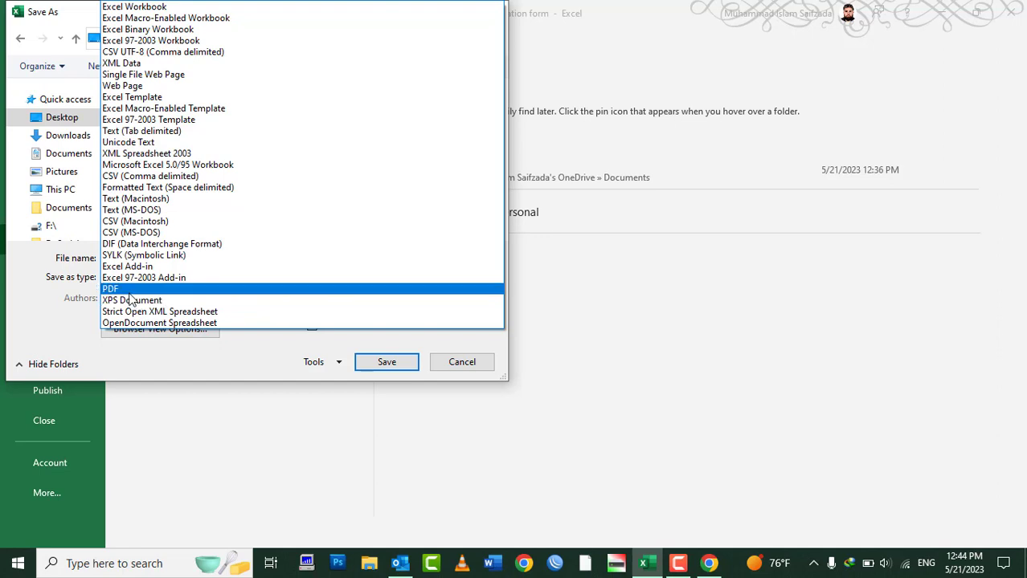
click(130, 293)
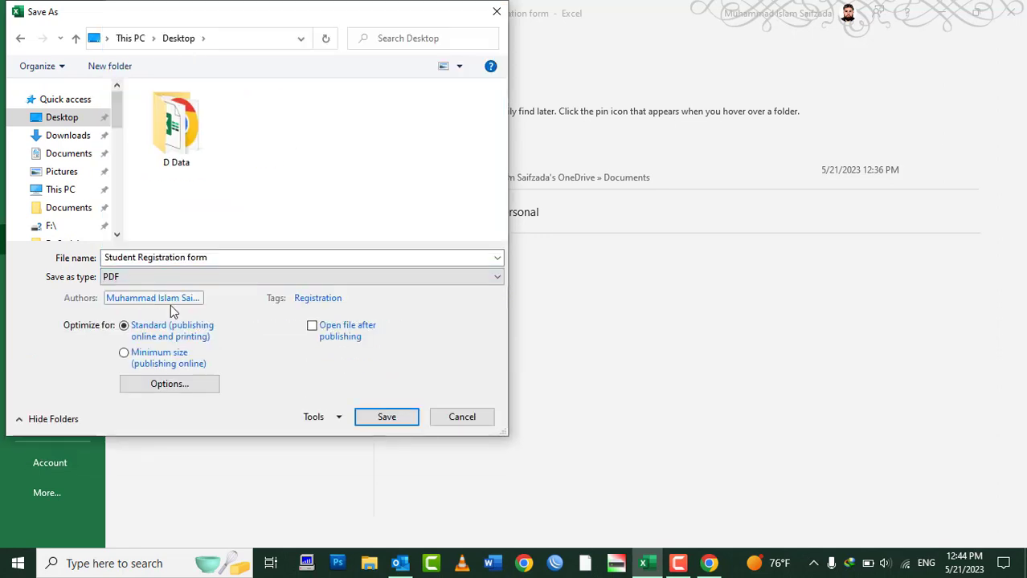
click(386, 419)
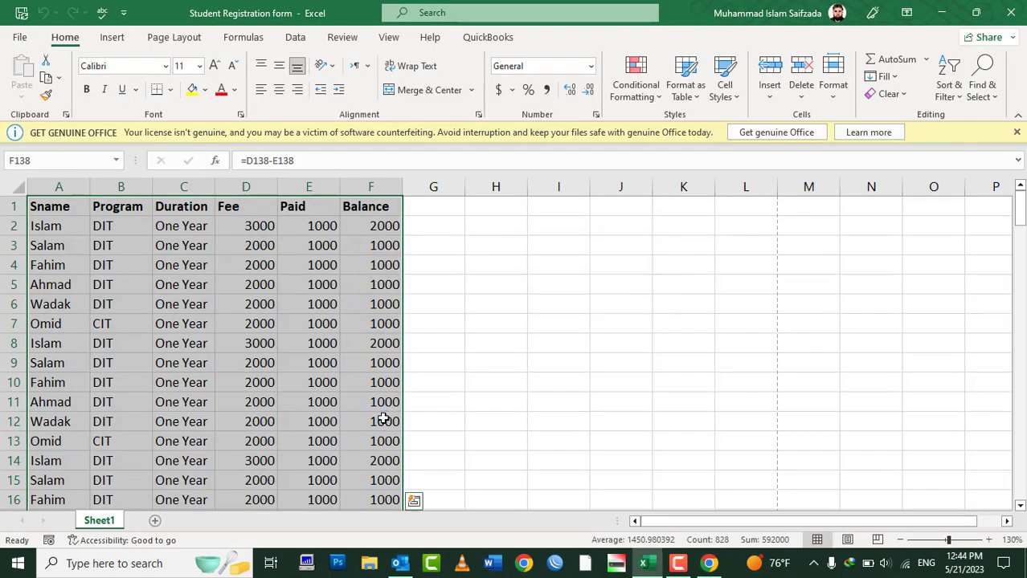
click(946, 13)
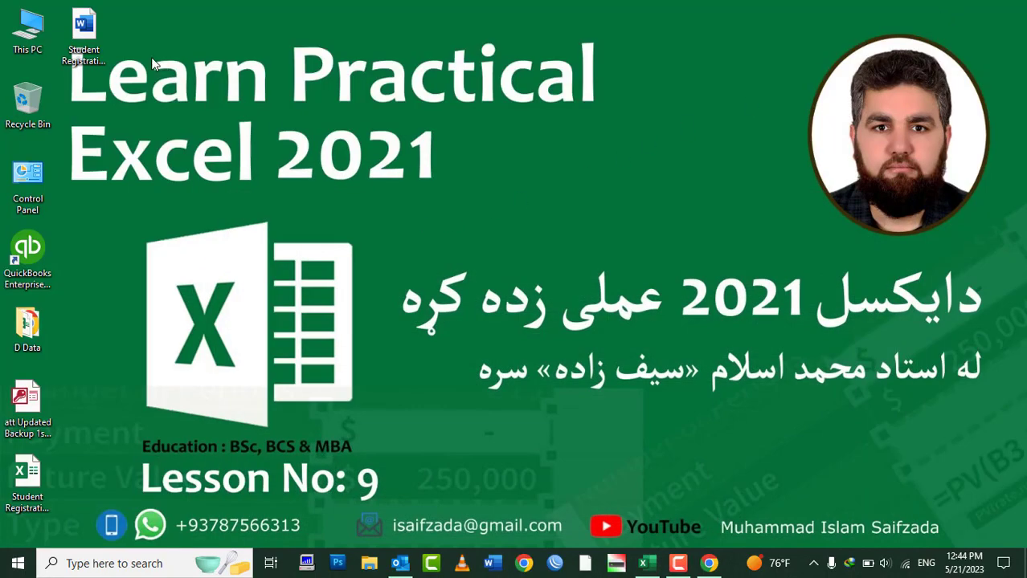
Open the Student Registration form PDF in Adobe Acrobat to check it, then close Reader
click(92, 55)
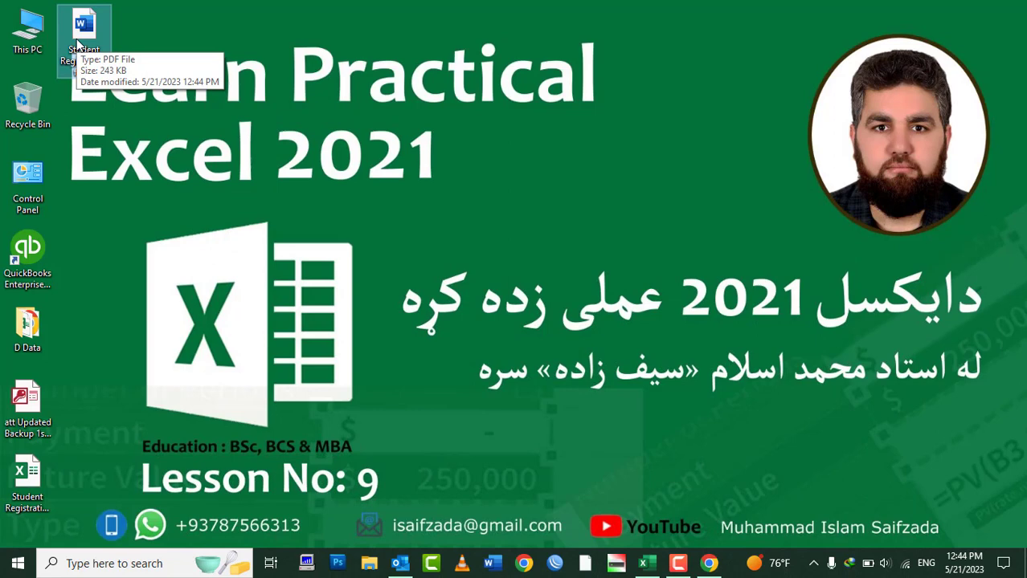
double_click(78, 44)
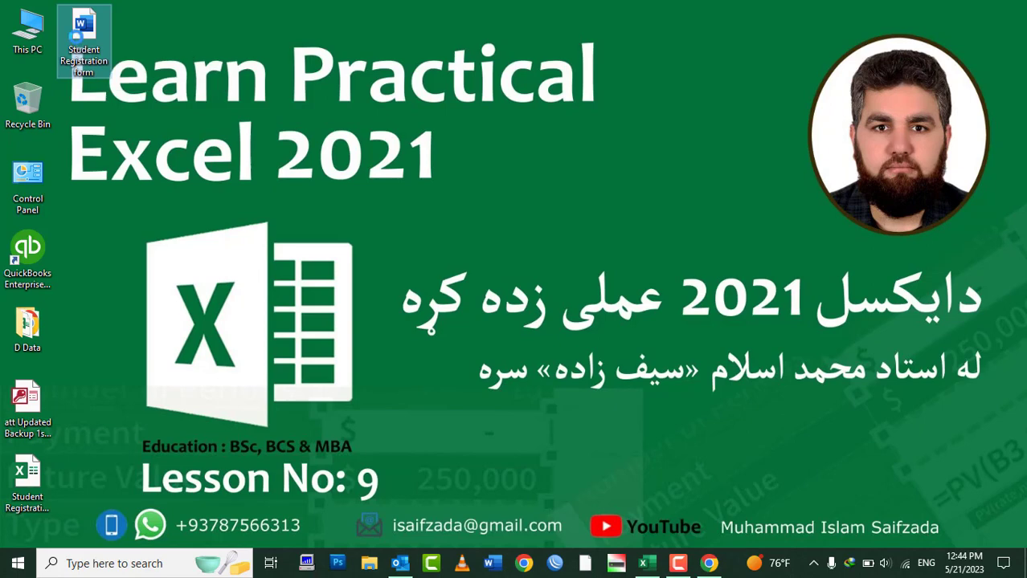
right_click(76, 39)
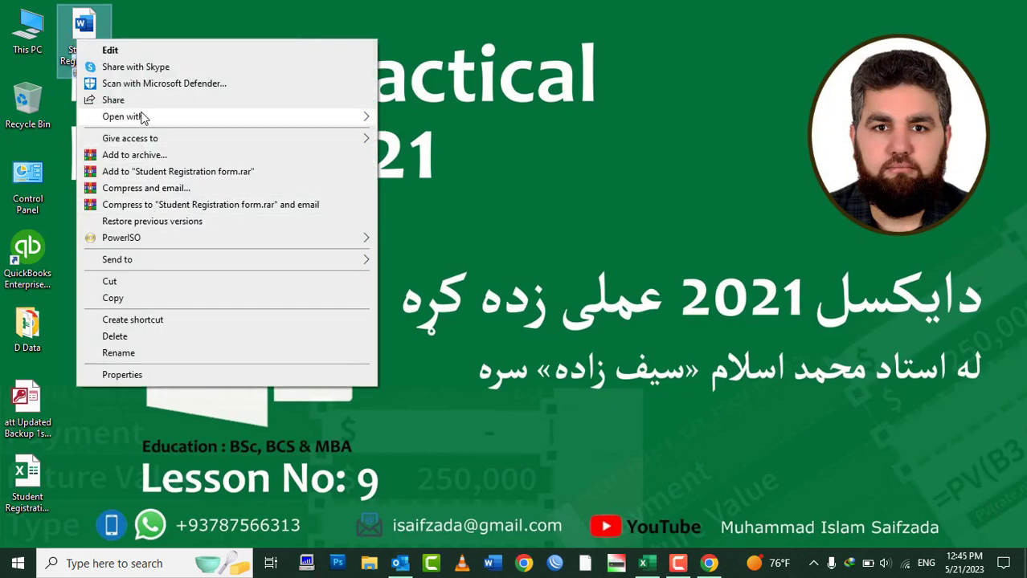
mouse_move(133, 116)
click(450, 120)
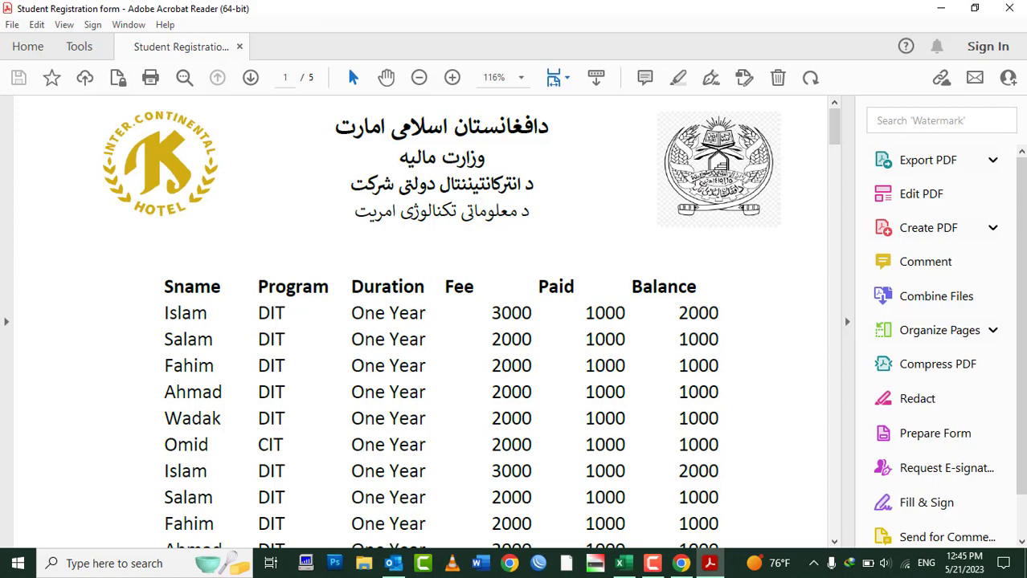
click(1011, 9)
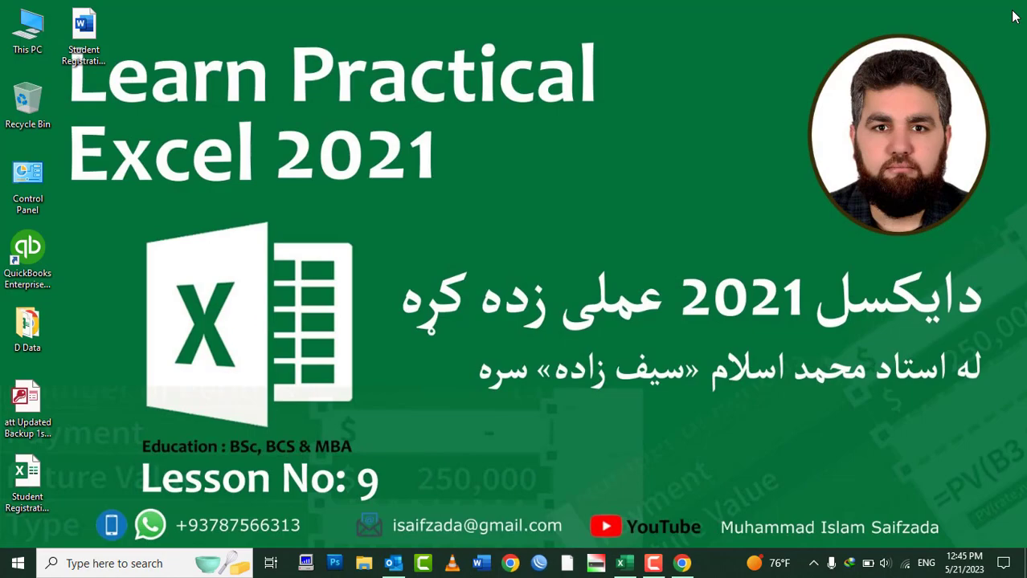
Move the PDF to the Recycle Bin and empty the bin
drag(87, 32, 32, 101)
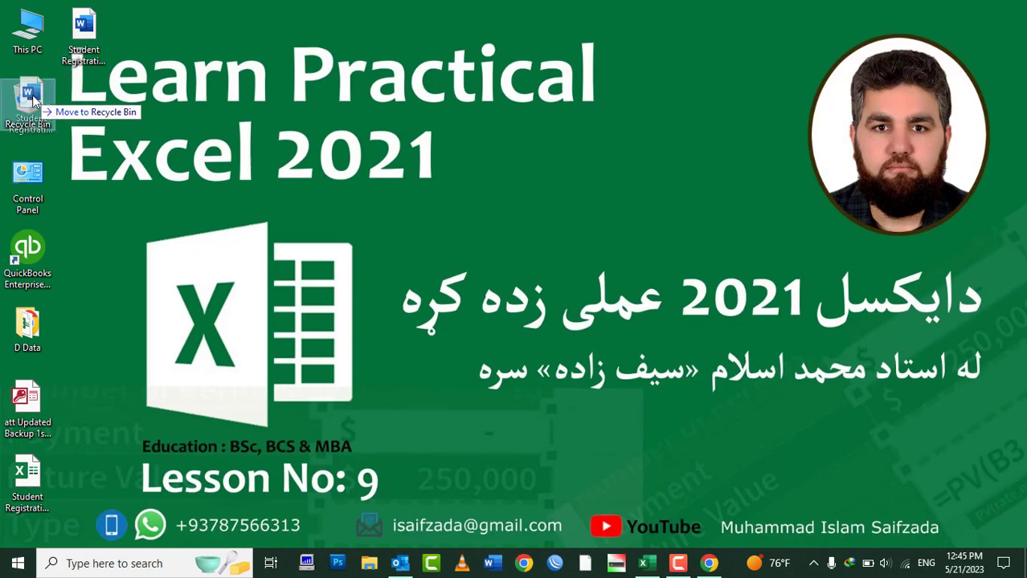
right_click(34, 101)
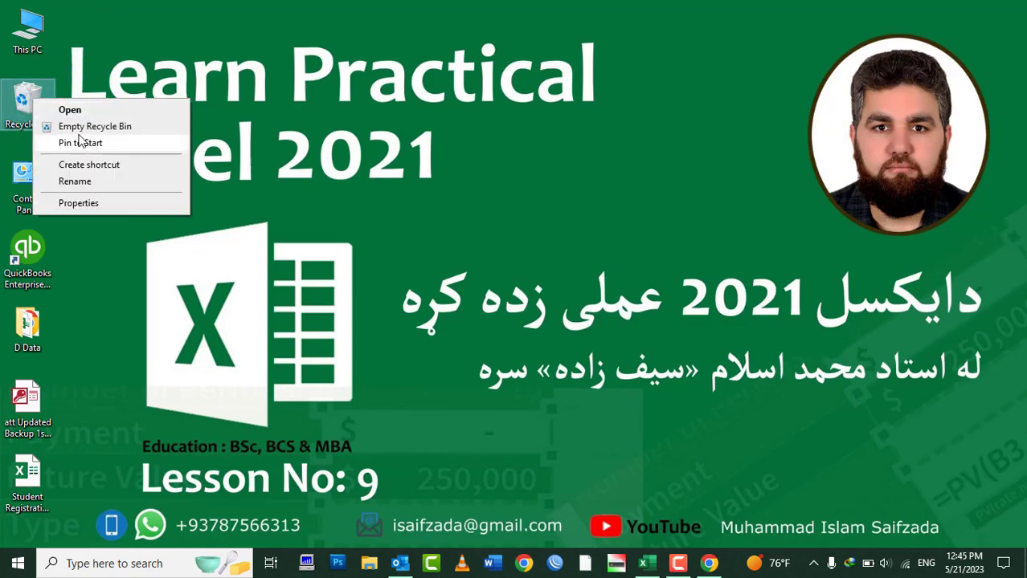
click(82, 127)
Confirm the permanent deletion, publish the sheet as a PDF to the Desktop via Create PDF/XPS, and minimise Excel
click(567, 346)
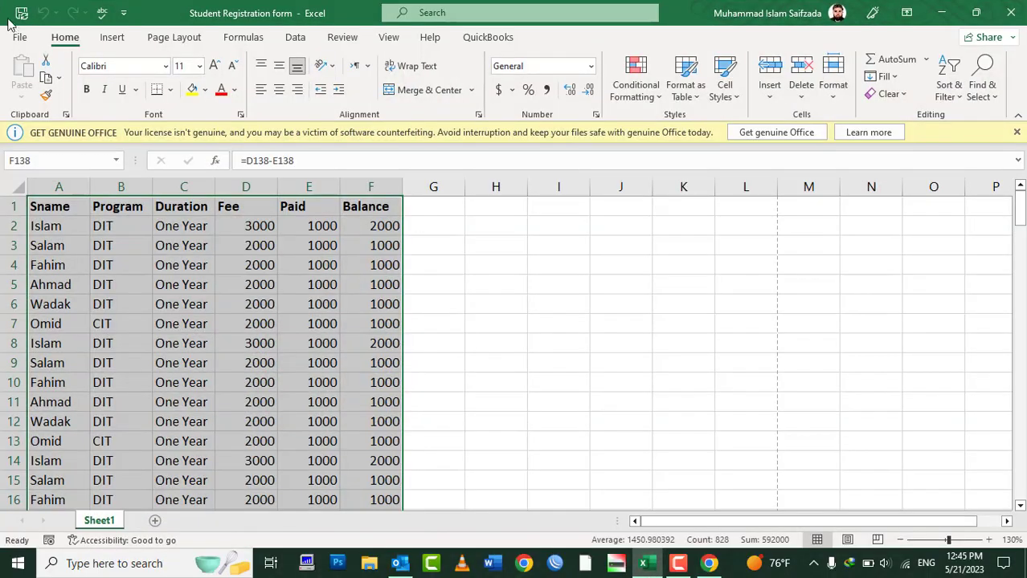
click(18, 38)
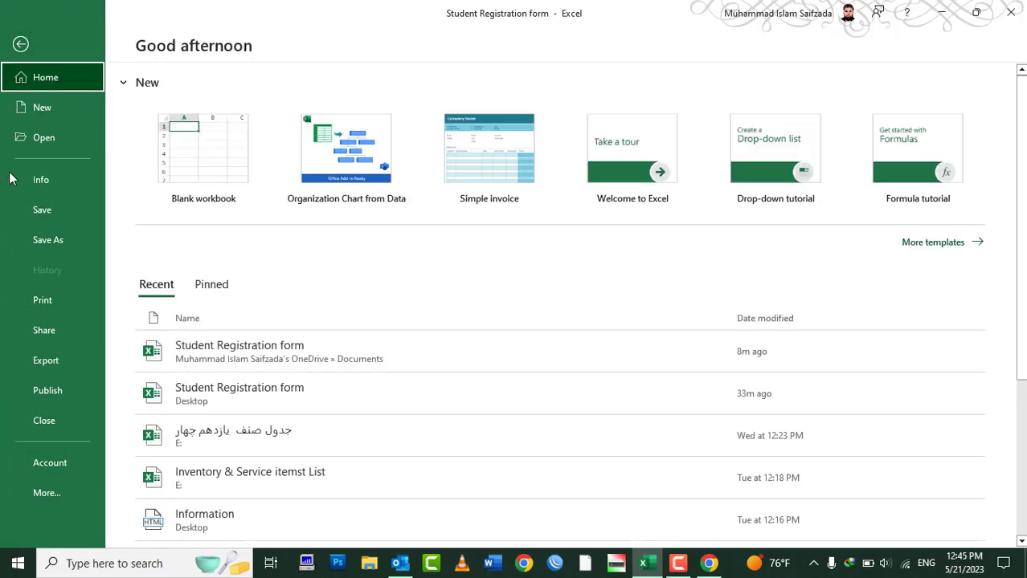
click(69, 371)
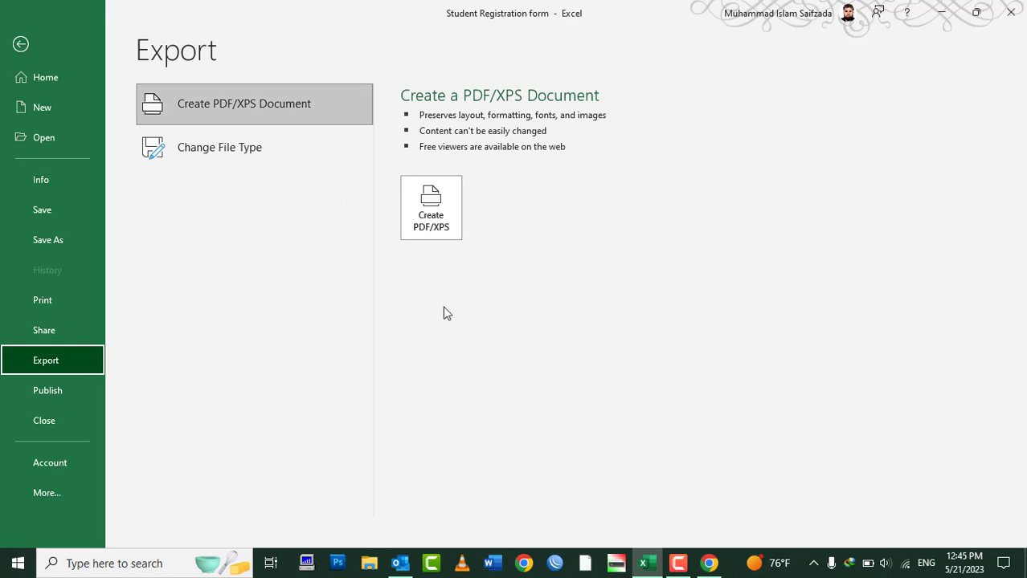
click(435, 230)
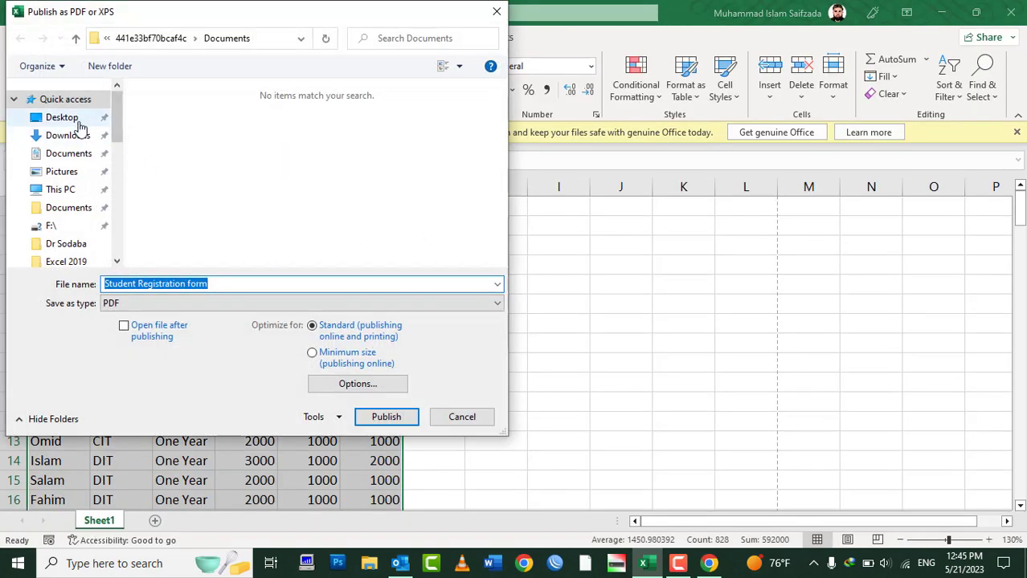
click(63, 118)
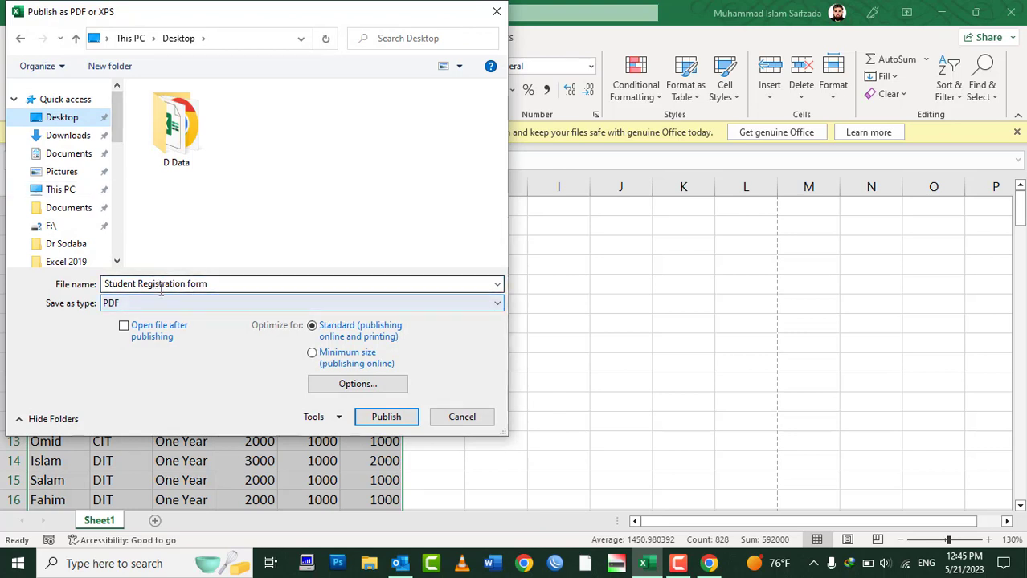
click(388, 418)
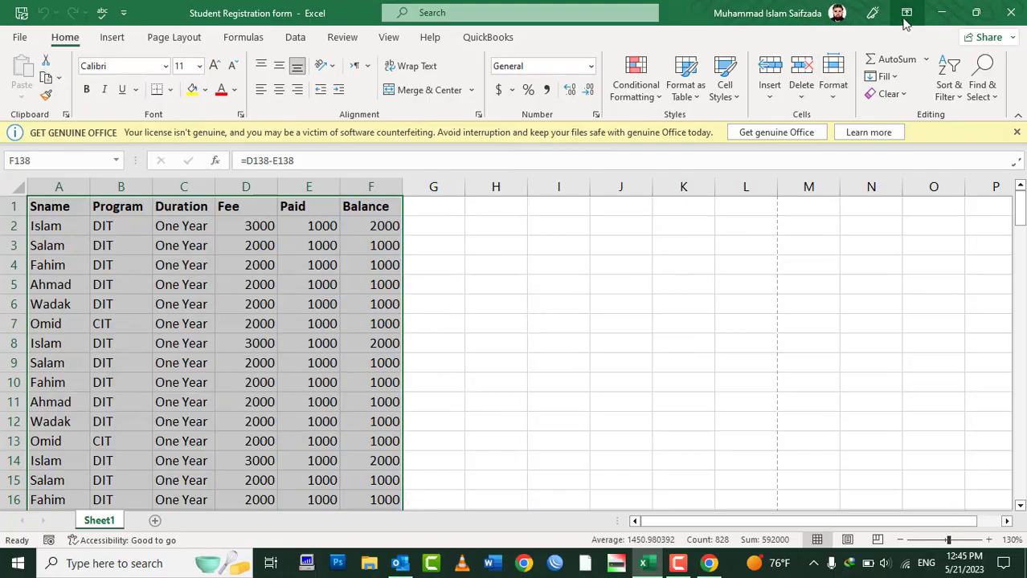
click(934, 16)
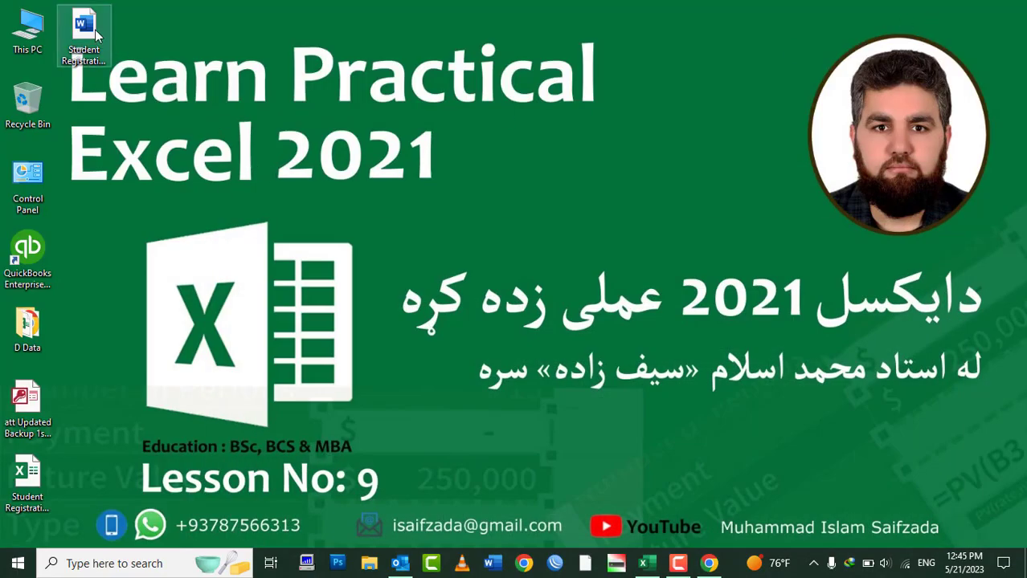
right_click(88, 27)
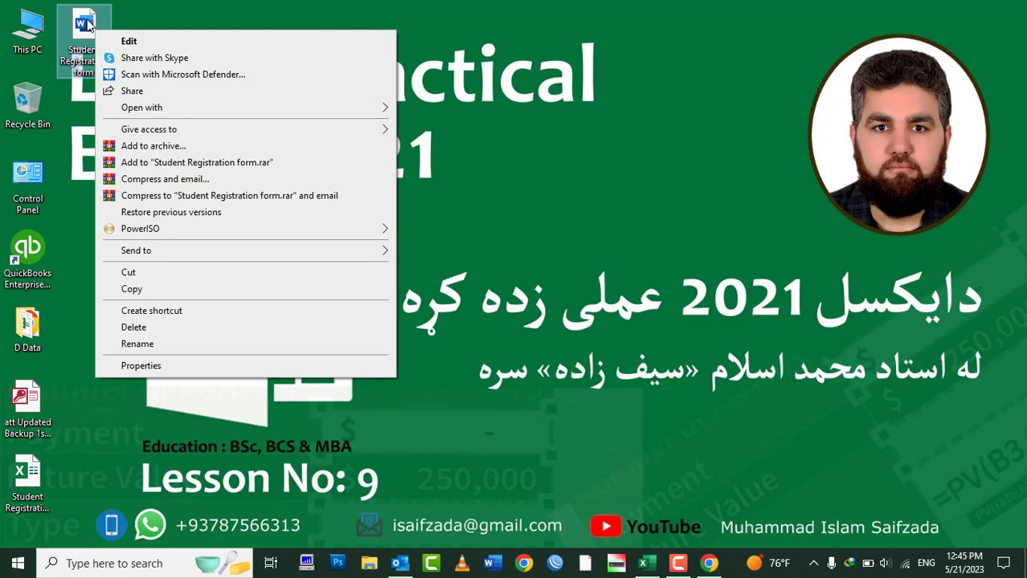
Open the PDF with Adobe Acrobat DC, ticking 'Always use this app to open .pdf files'
mouse_move(254, 107)
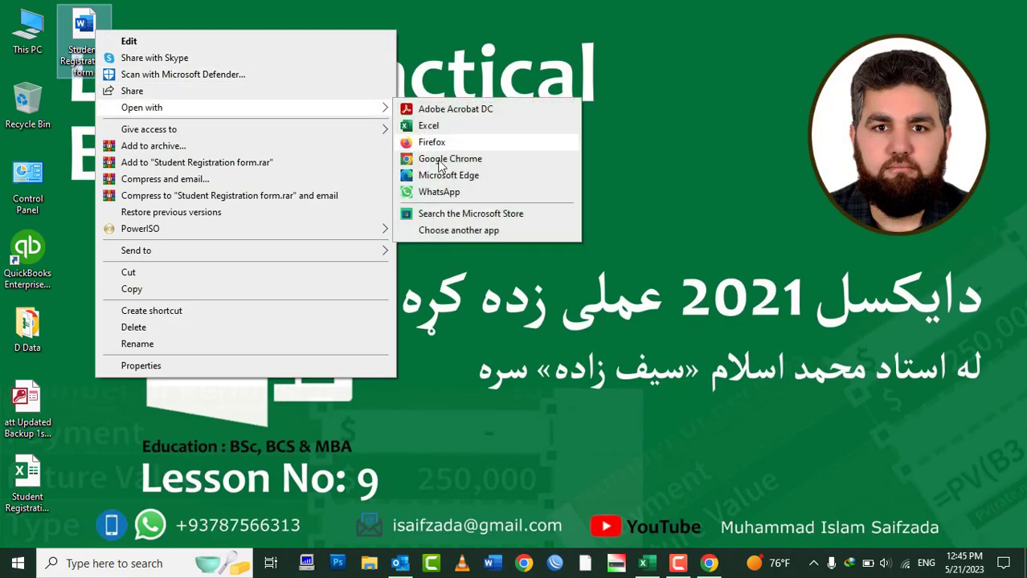
click(456, 231)
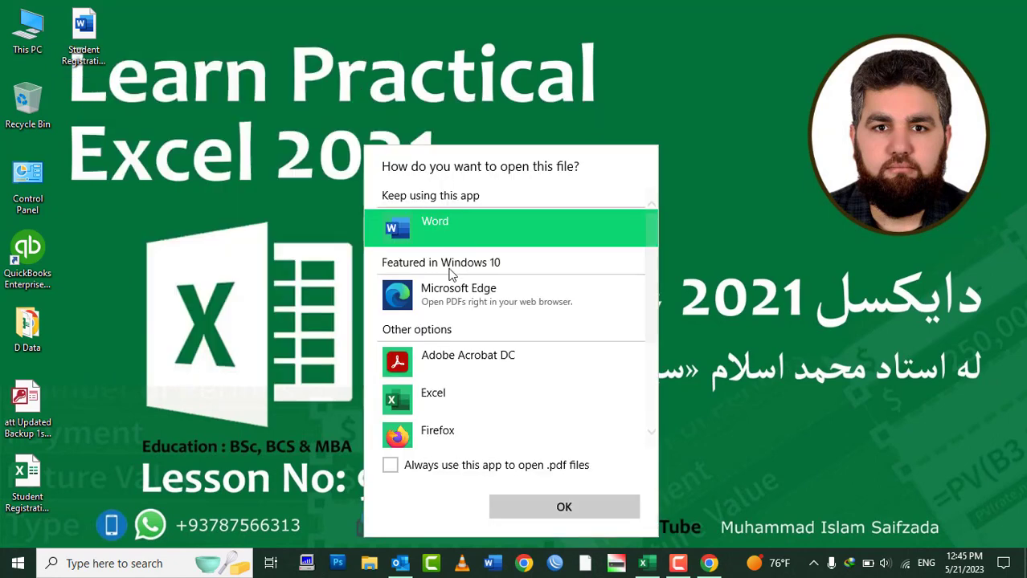
click(464, 374)
click(446, 470)
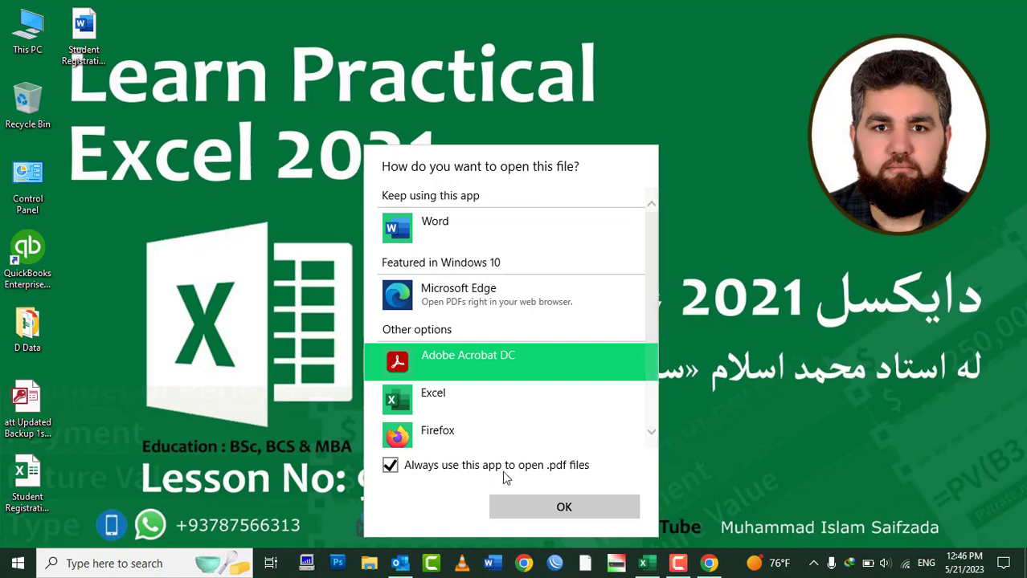
click(544, 504)
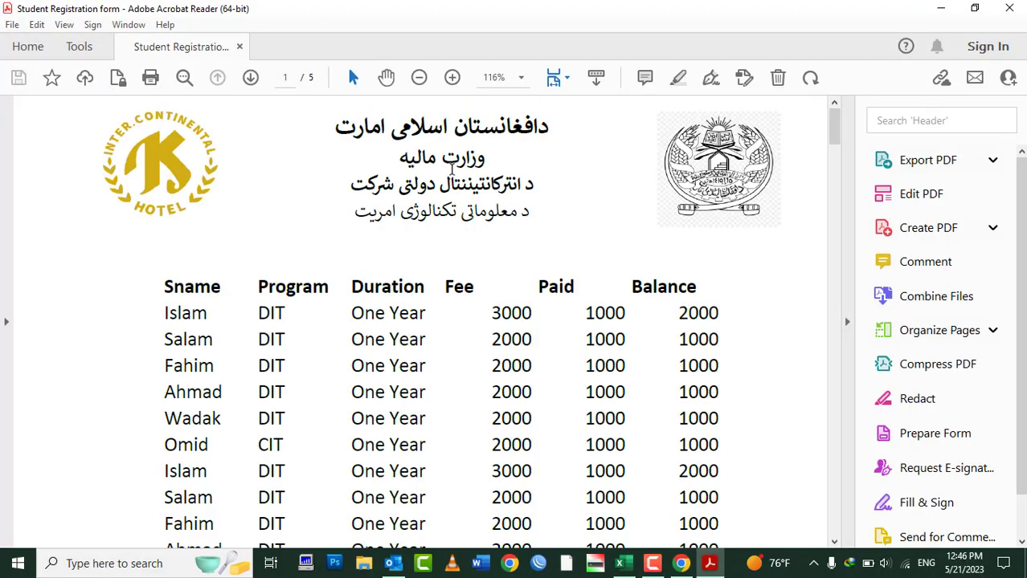
Close Acrobat Reader and restore the Excel workbook window from the taskbar
click(1009, 8)
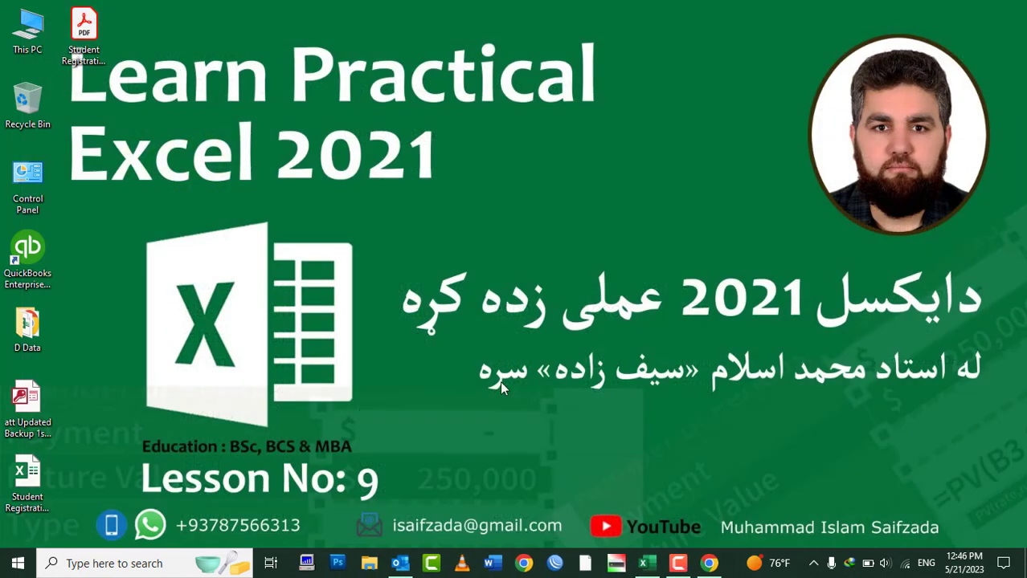
click(645, 563)
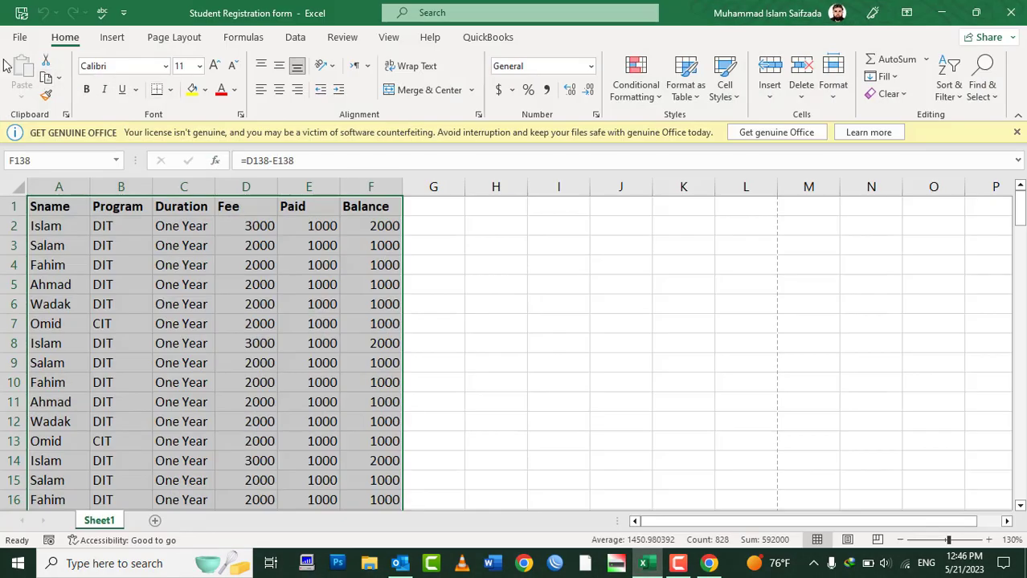
Go to File > Export, showing the Create PDF/XPS Document option
click(18, 37)
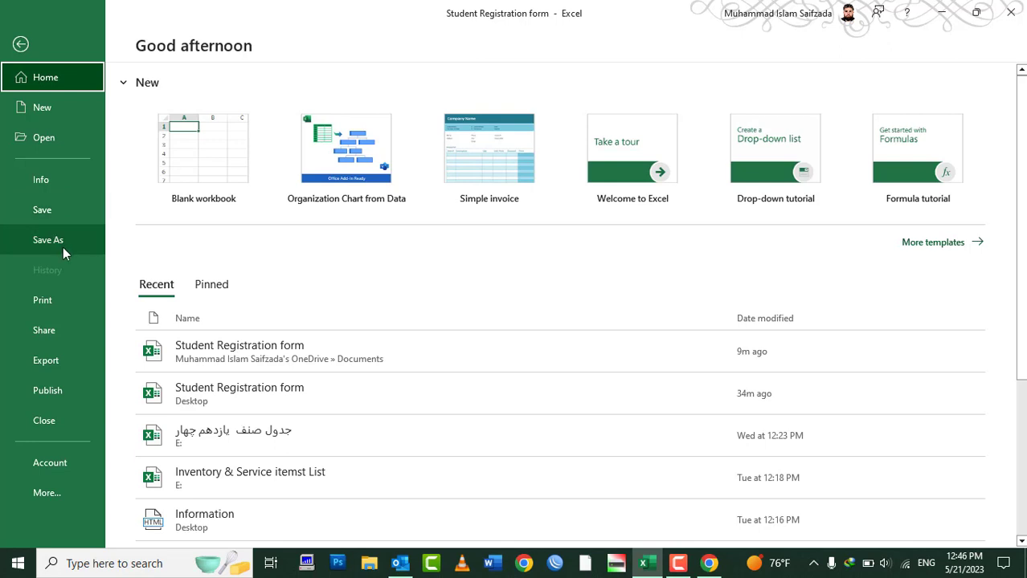
click(59, 365)
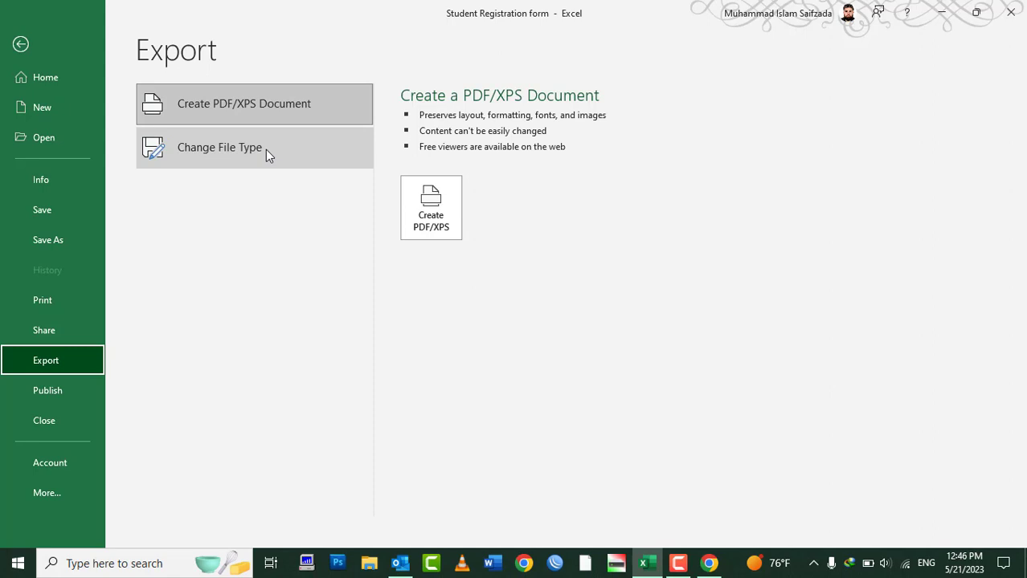
Save a copy of the workbook as an Excel 97-2003 Workbook in the Desktop folder
click(265, 150)
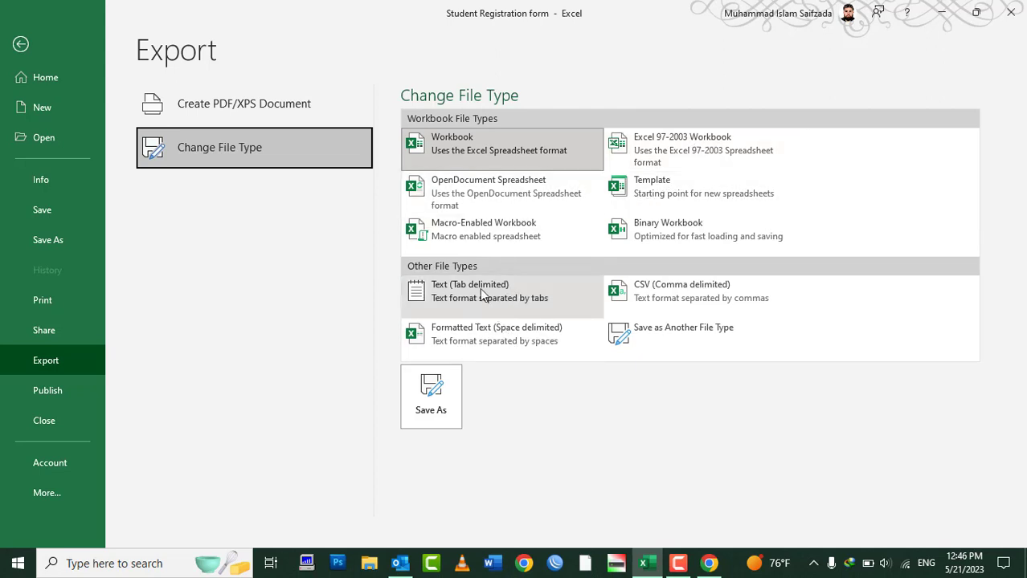
click(660, 155)
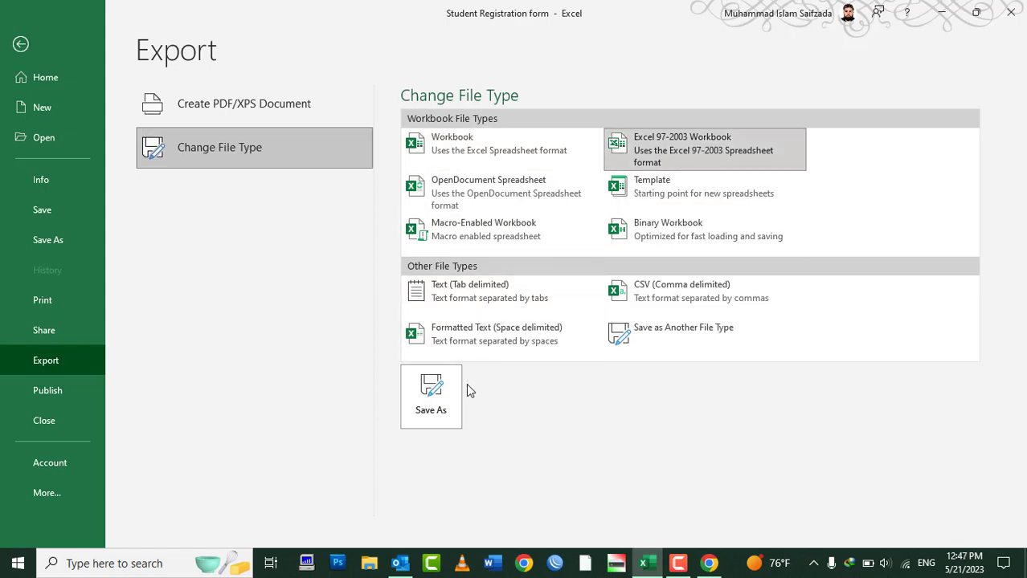
click(446, 410)
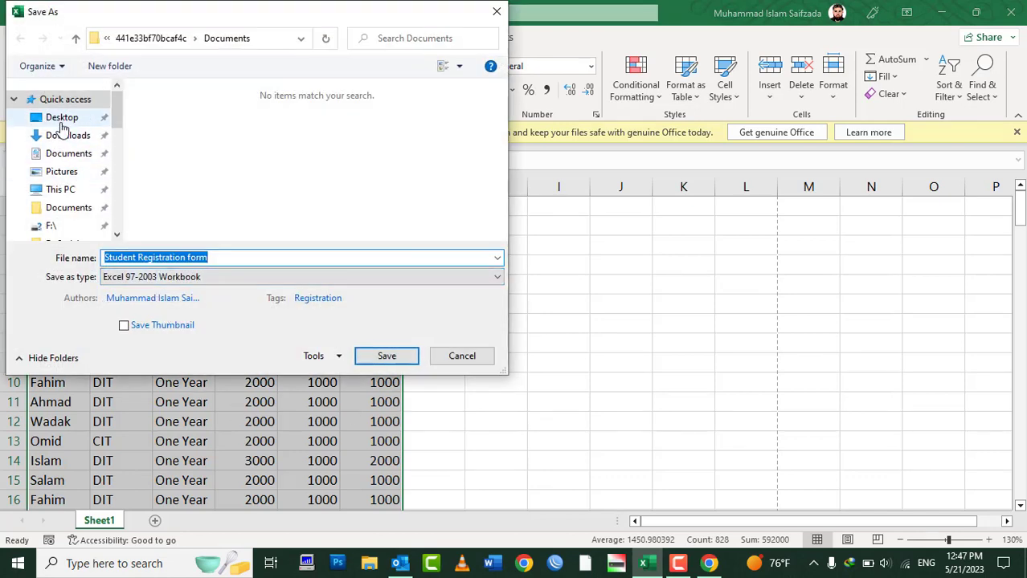
click(62, 119)
click(386, 356)
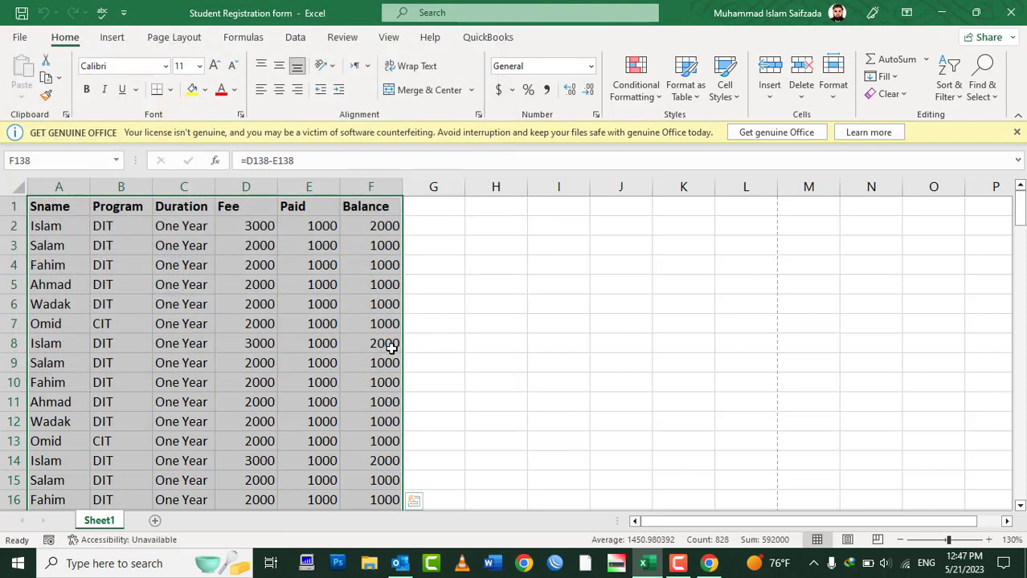
Deselect the table, then open Save As via Change File Type and set the type to PDF
click(40, 215)
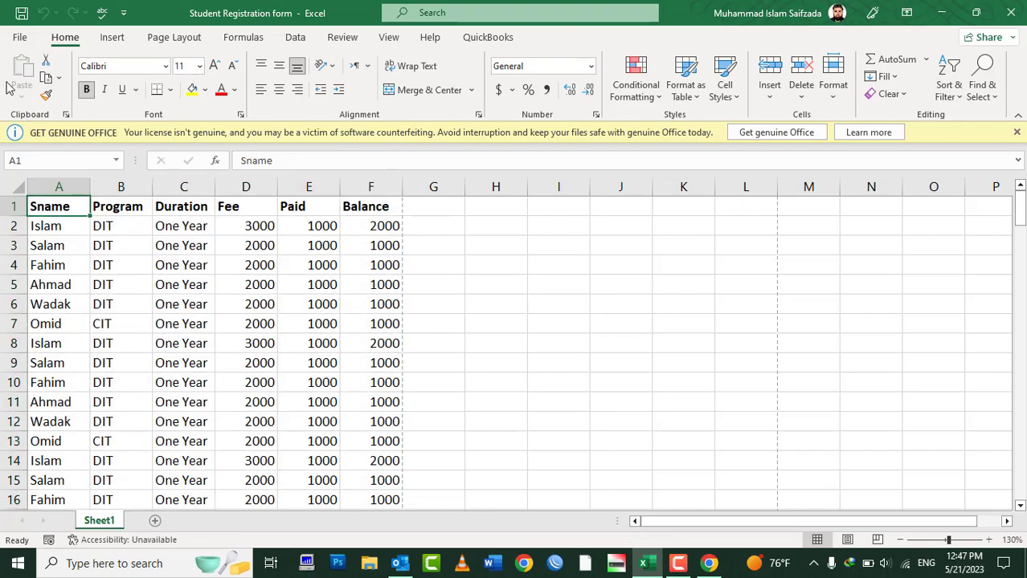
click(19, 37)
click(61, 363)
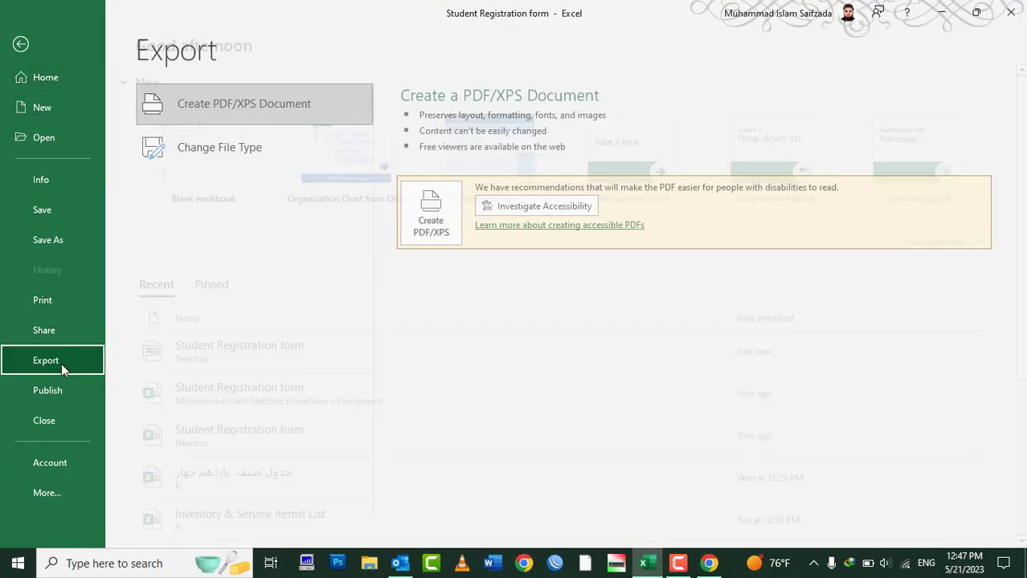
click(225, 158)
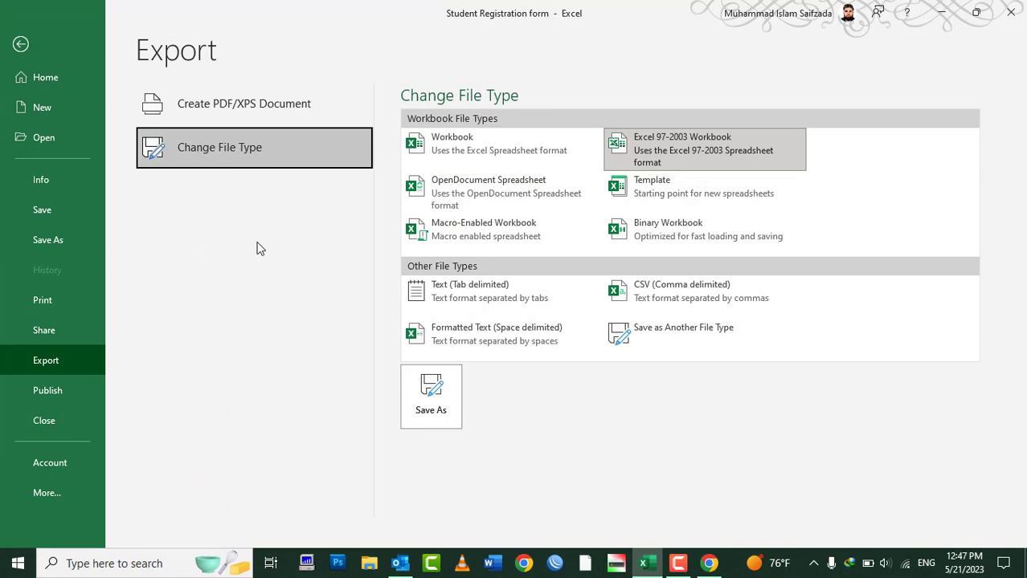
click(477, 160)
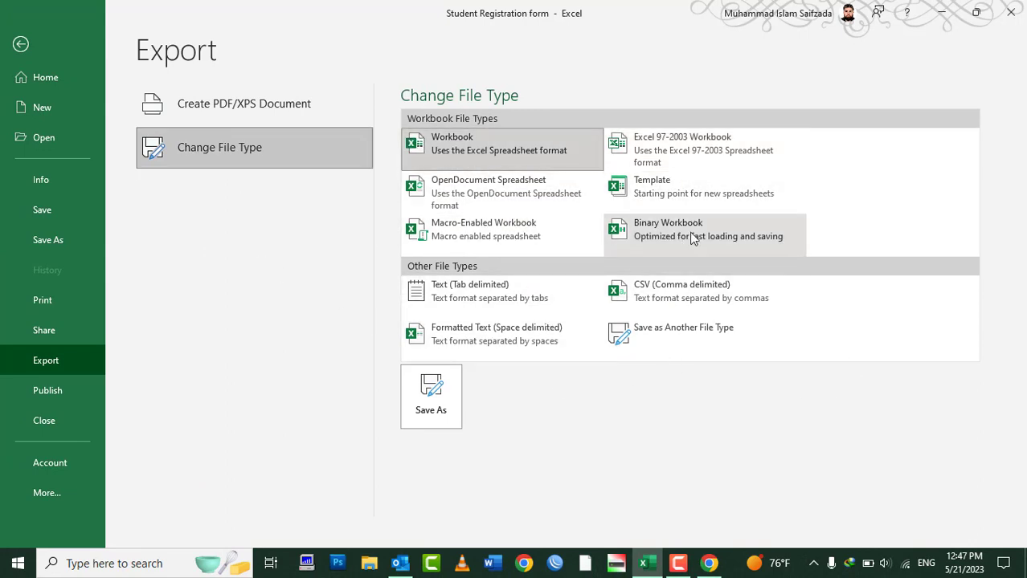
click(664, 345)
click(461, 405)
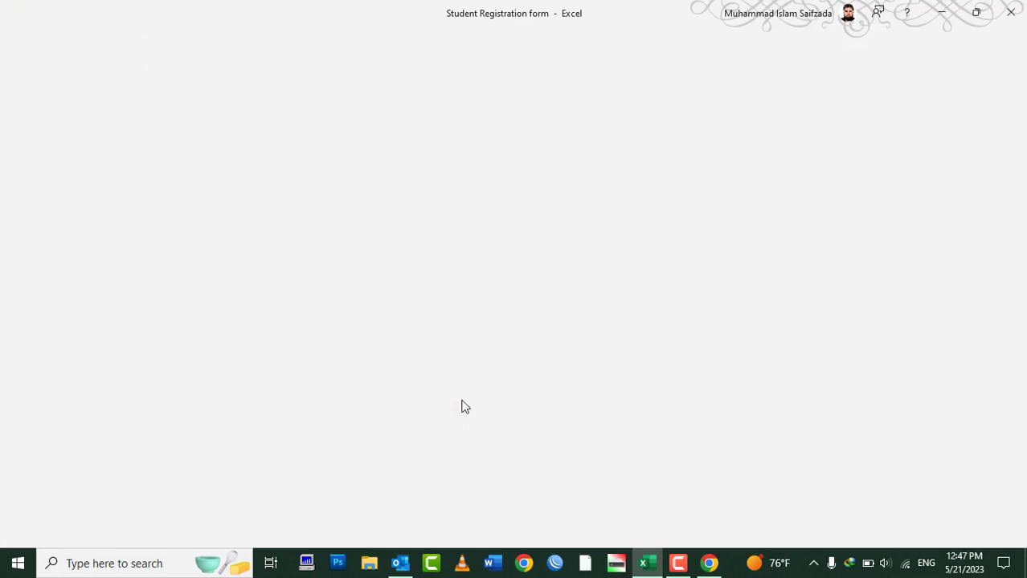
click(175, 277)
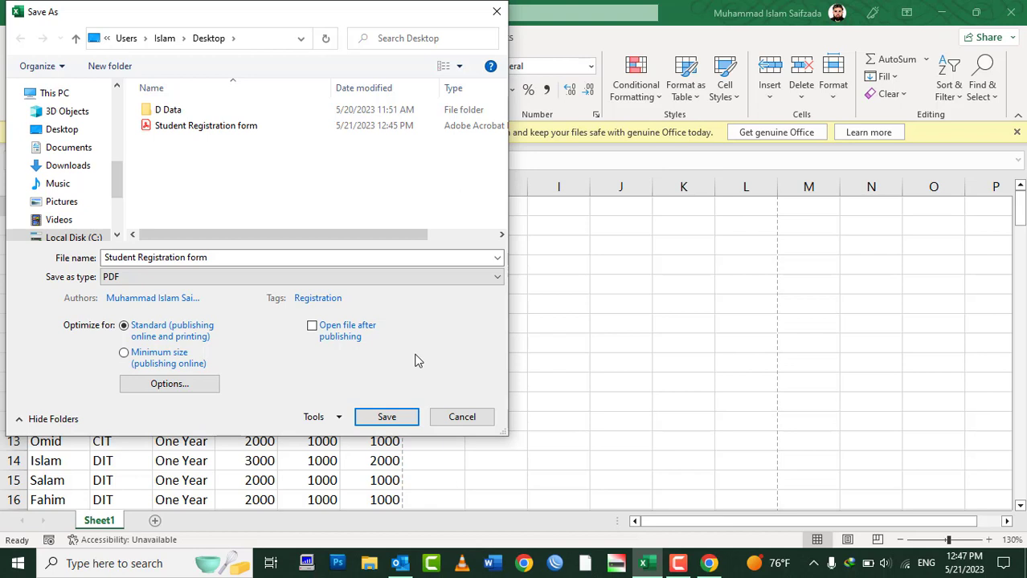
Publish pages 1 to 1 as the Desktop's Student Registration form PDF, overwriting the old file
click(169, 384)
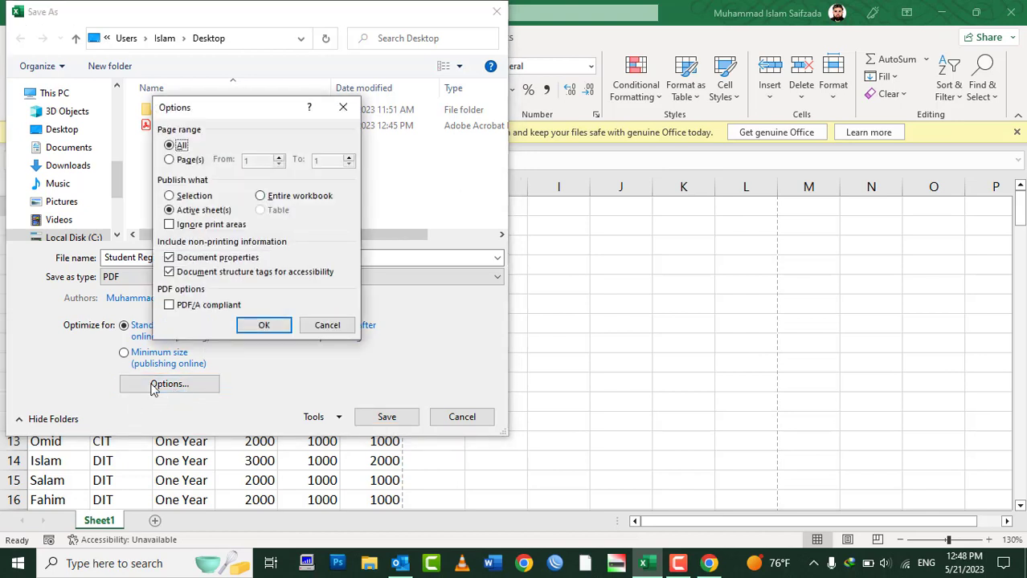
click(199, 160)
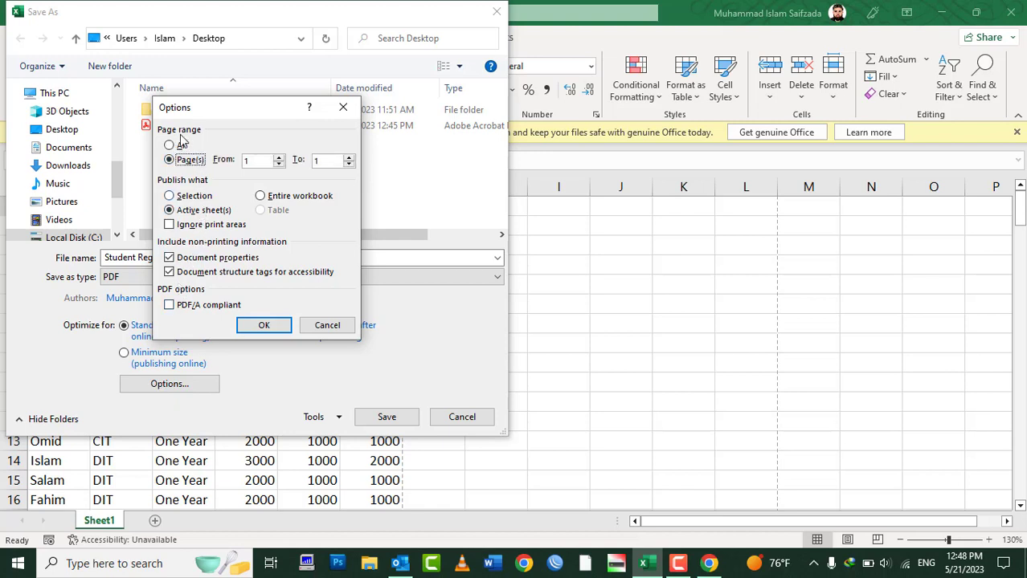
click(181, 147)
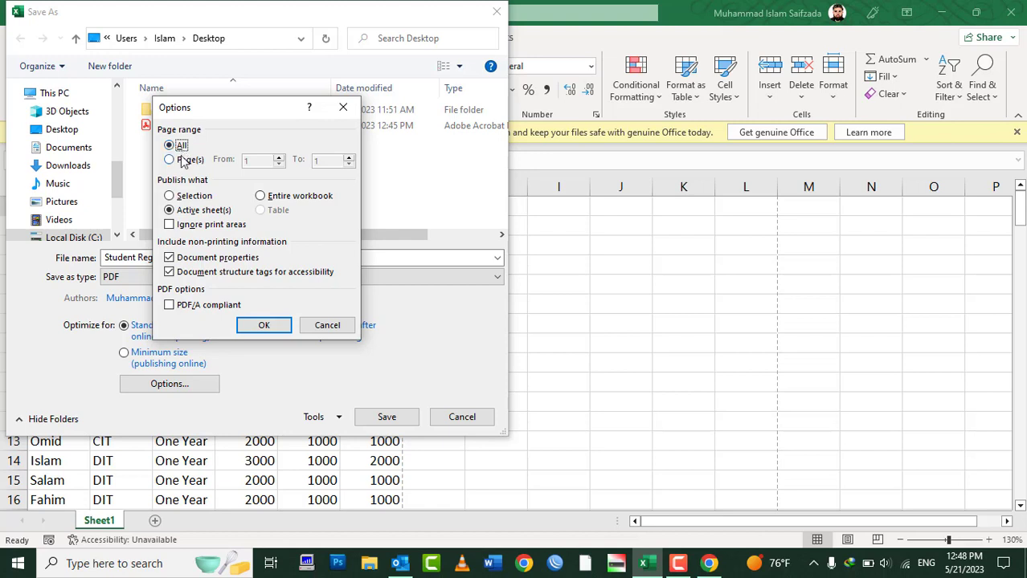
click(184, 160)
click(327, 161)
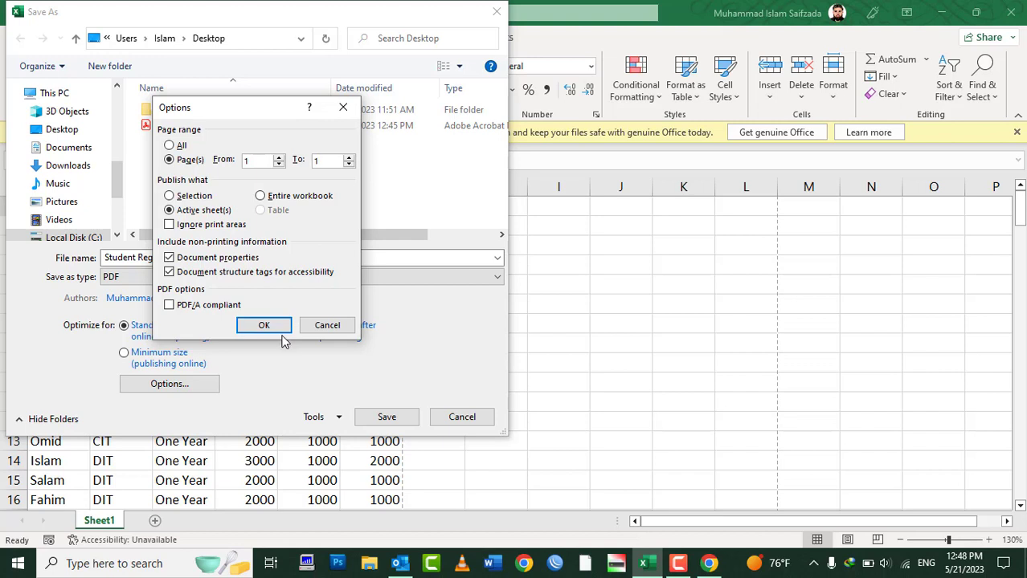
click(261, 324)
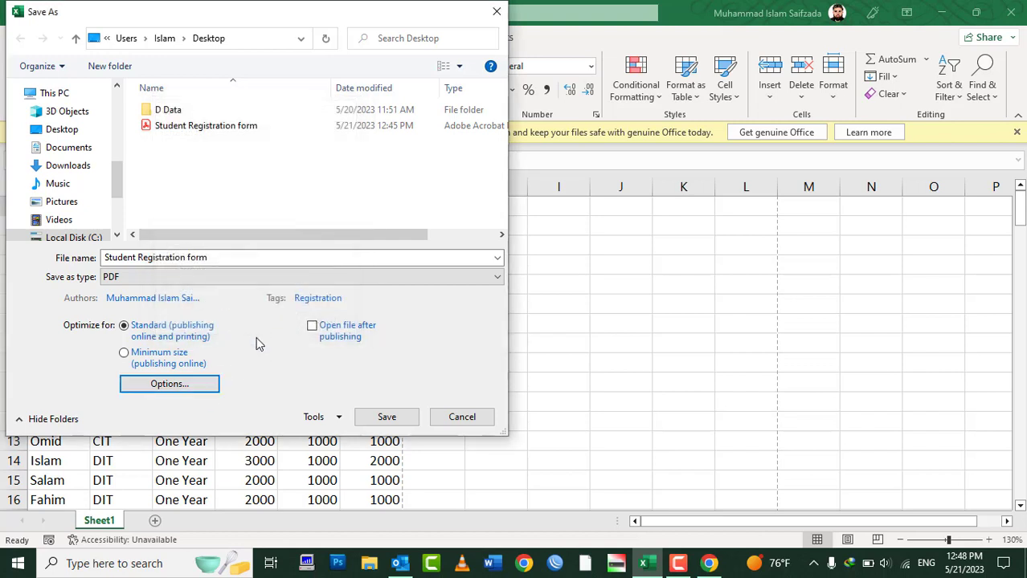
click(382, 417)
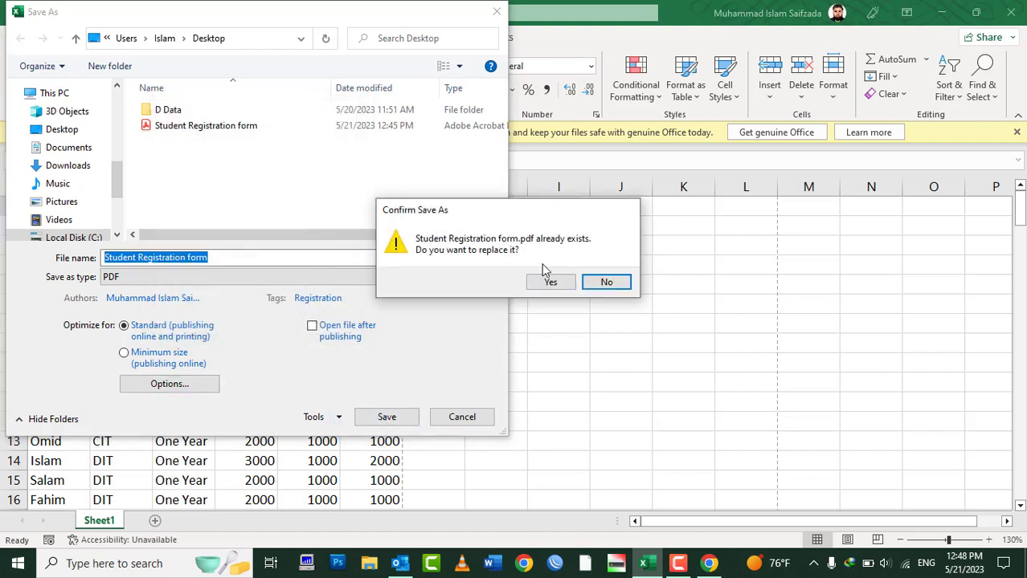
click(550, 281)
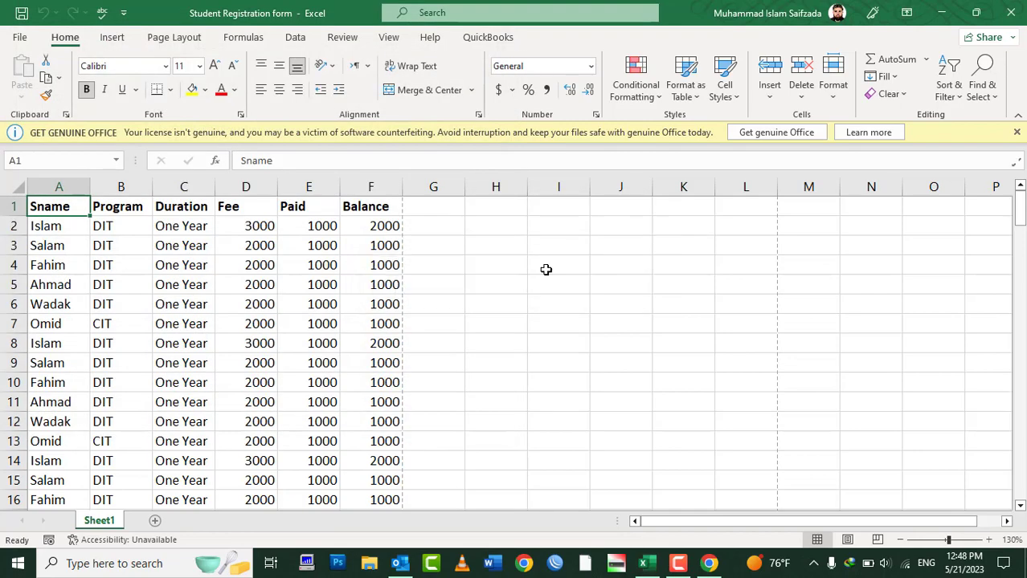
Open the Desktop's Student Registration form PDF in Acrobat, check its single page, then close it
click(935, 12)
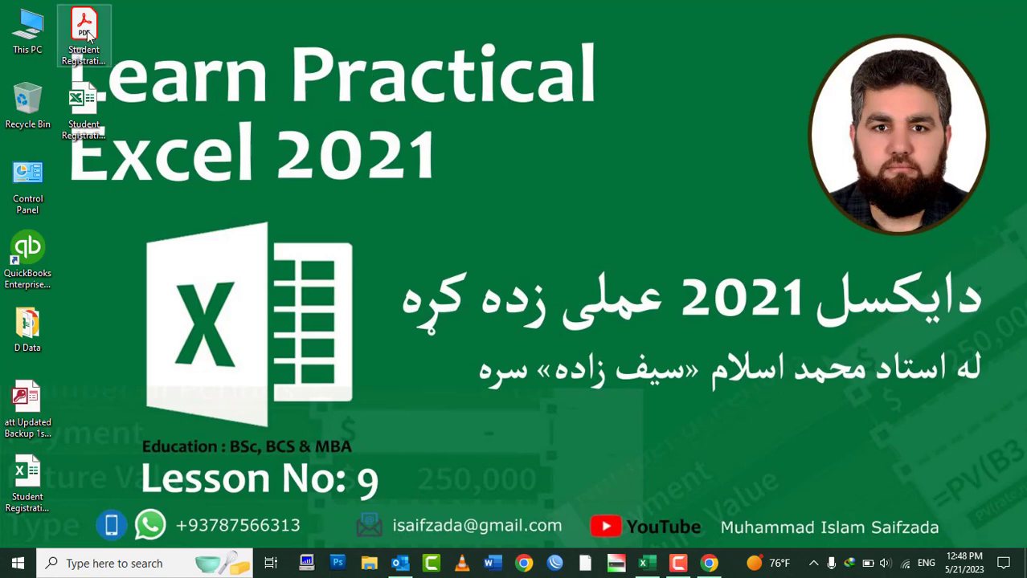
double_click(89, 31)
scroll(547, 303, down, 5)
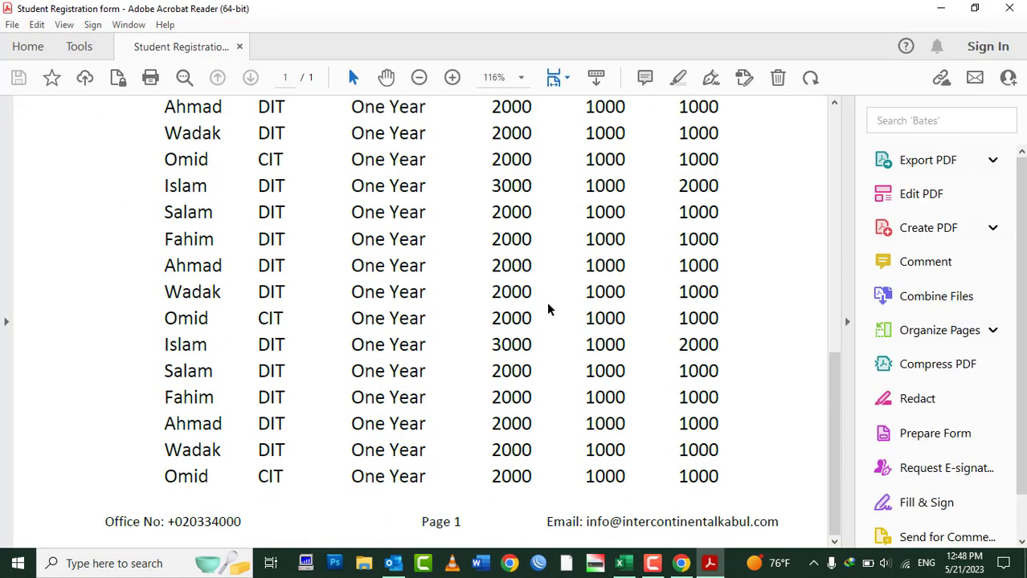
scroll(548, 309, up, 3)
scroll(546, 302, up, 2)
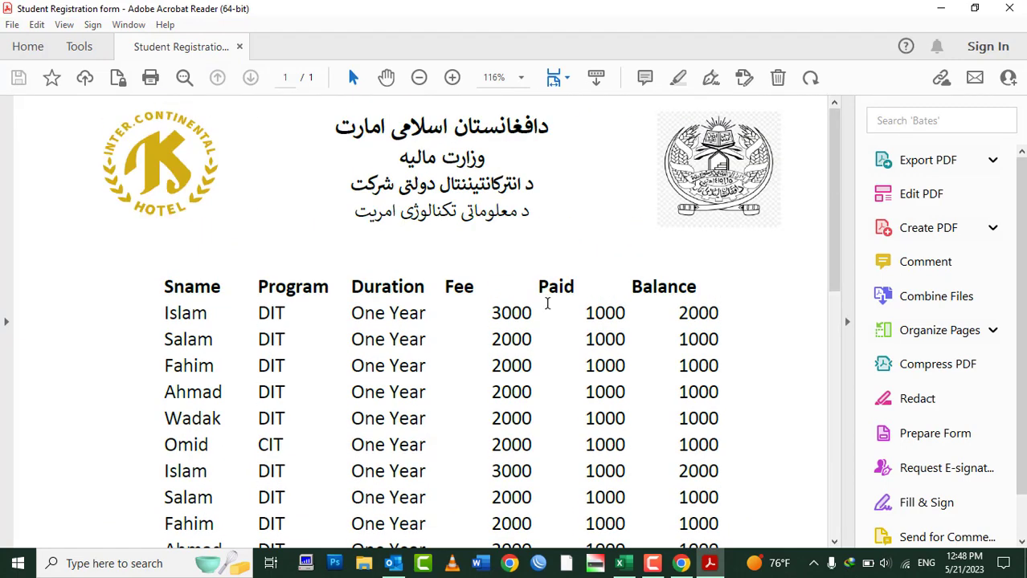
click(1007, 10)
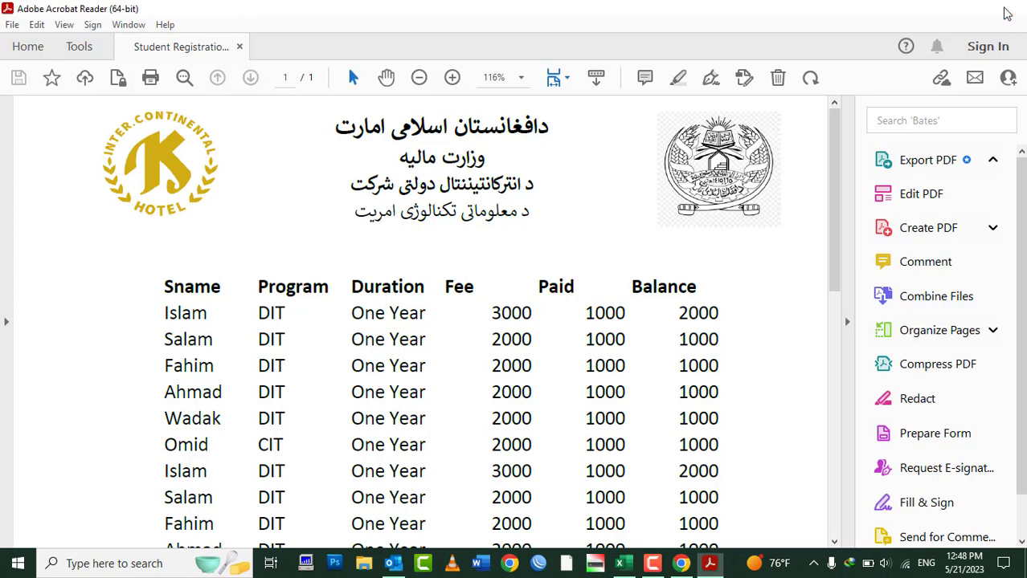